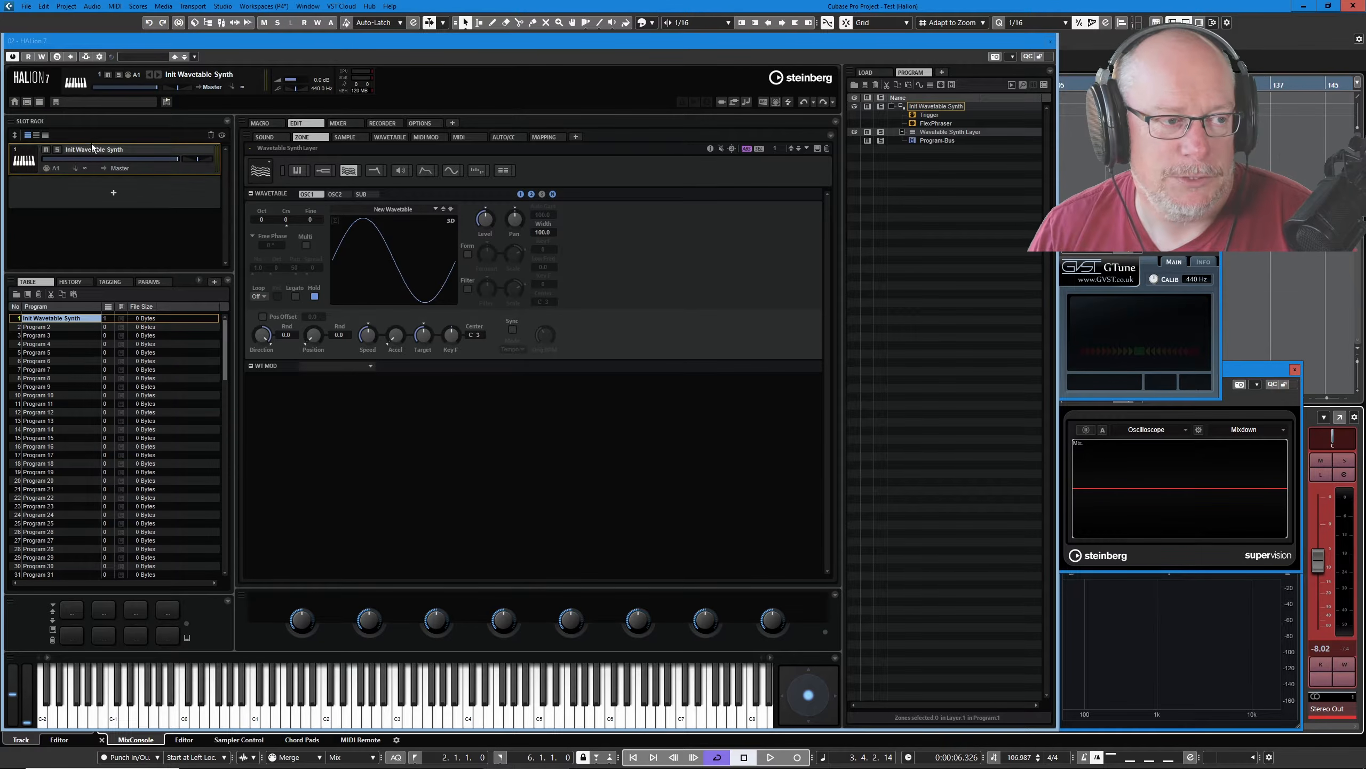
{"action": "right_click", "coordinate": [110, 152]}
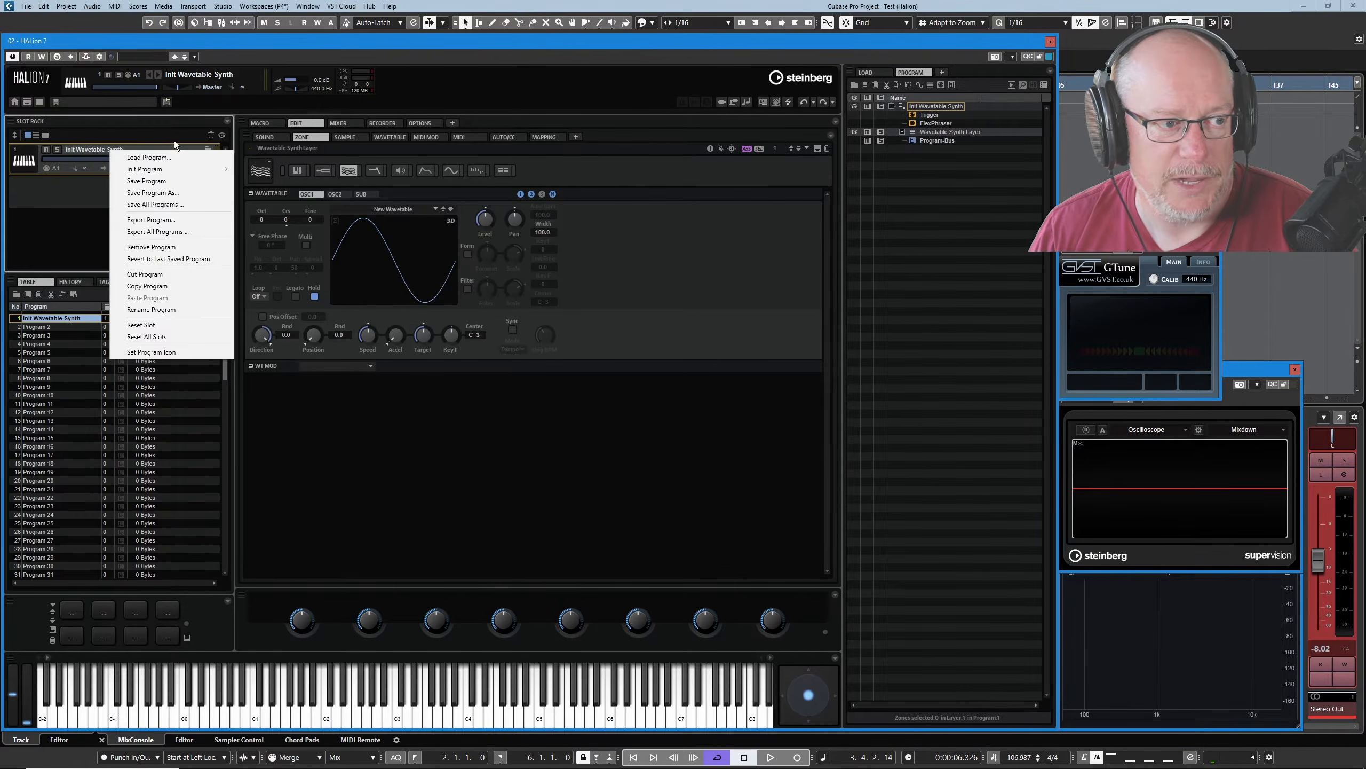
{"action": "mouse_move", "coordinate": [188, 170]}
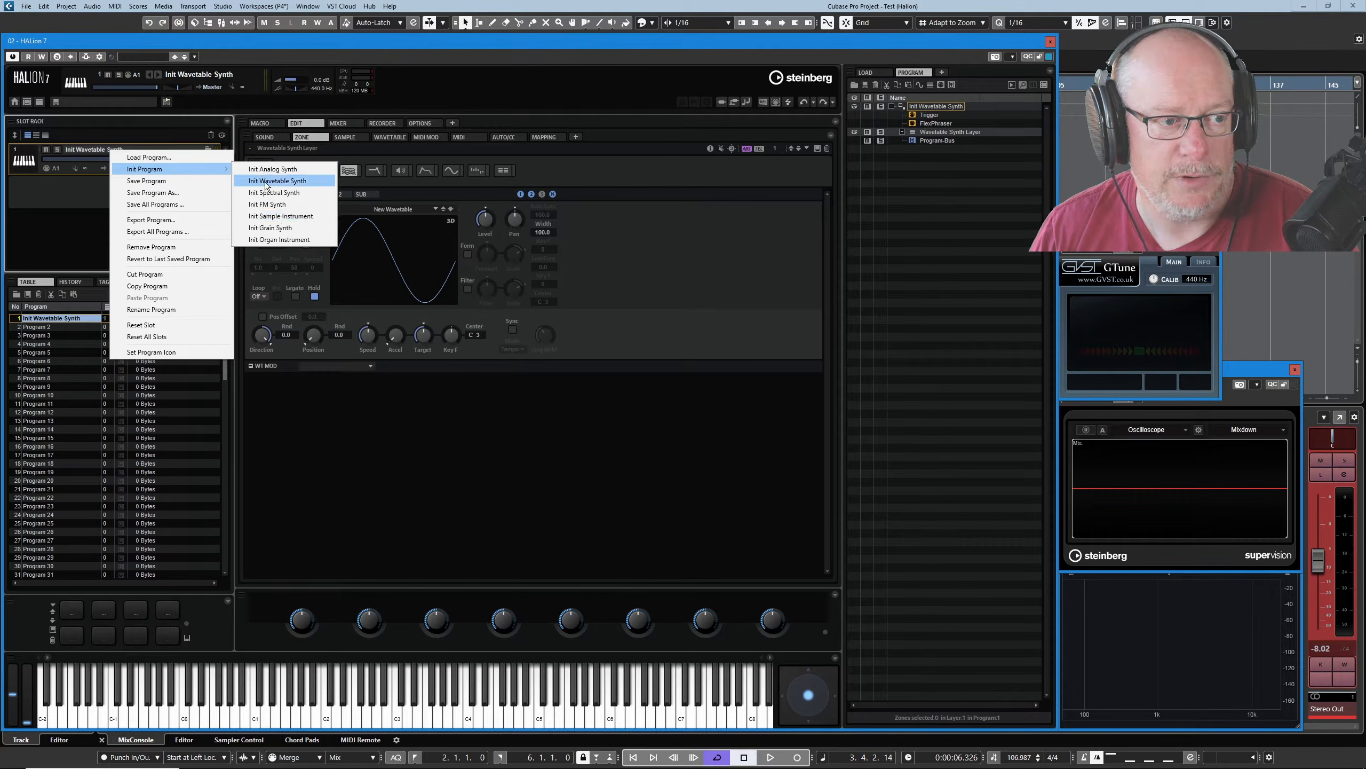
{"action": "left_click", "coordinate": [47, 194]}
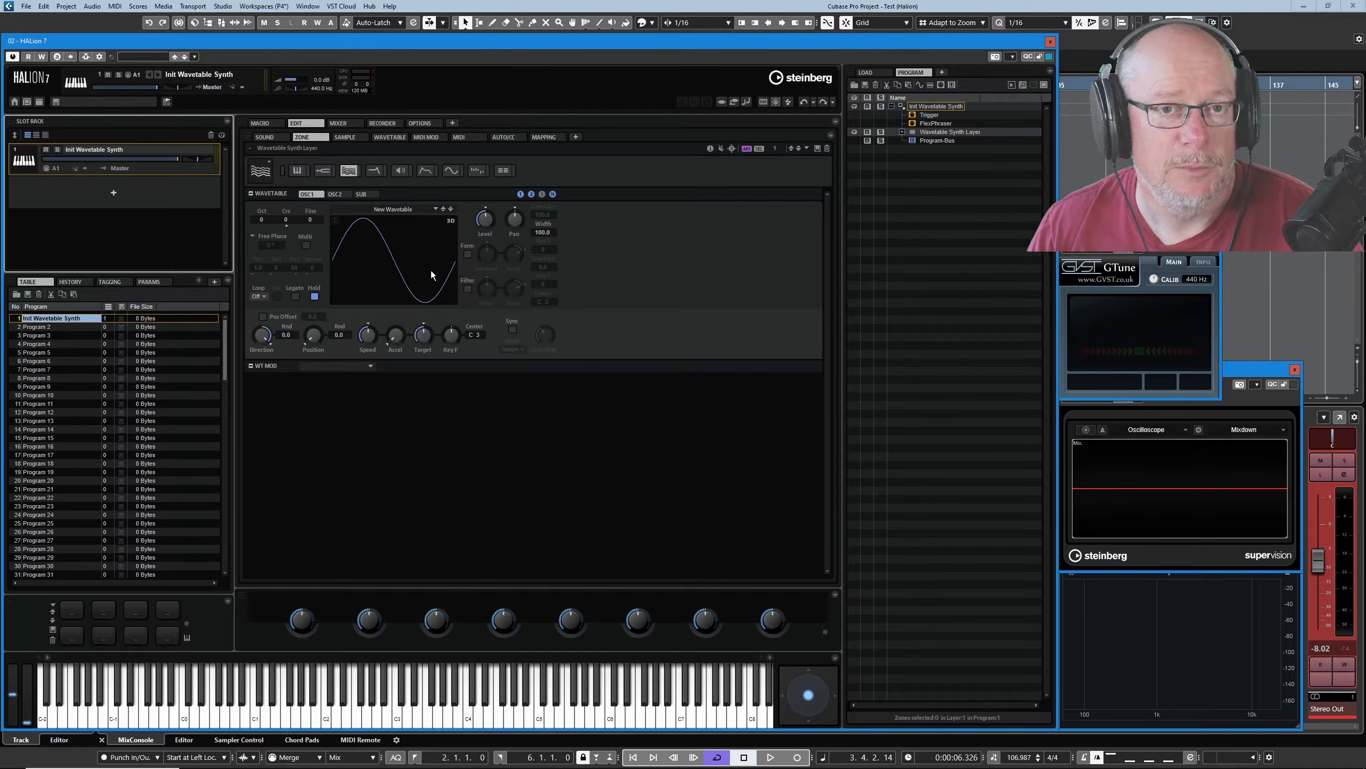
Open the oscillator's wavetable editor and delete the default sine wave from the wavetable
{"action": "left_click", "coordinate": [395, 138]}
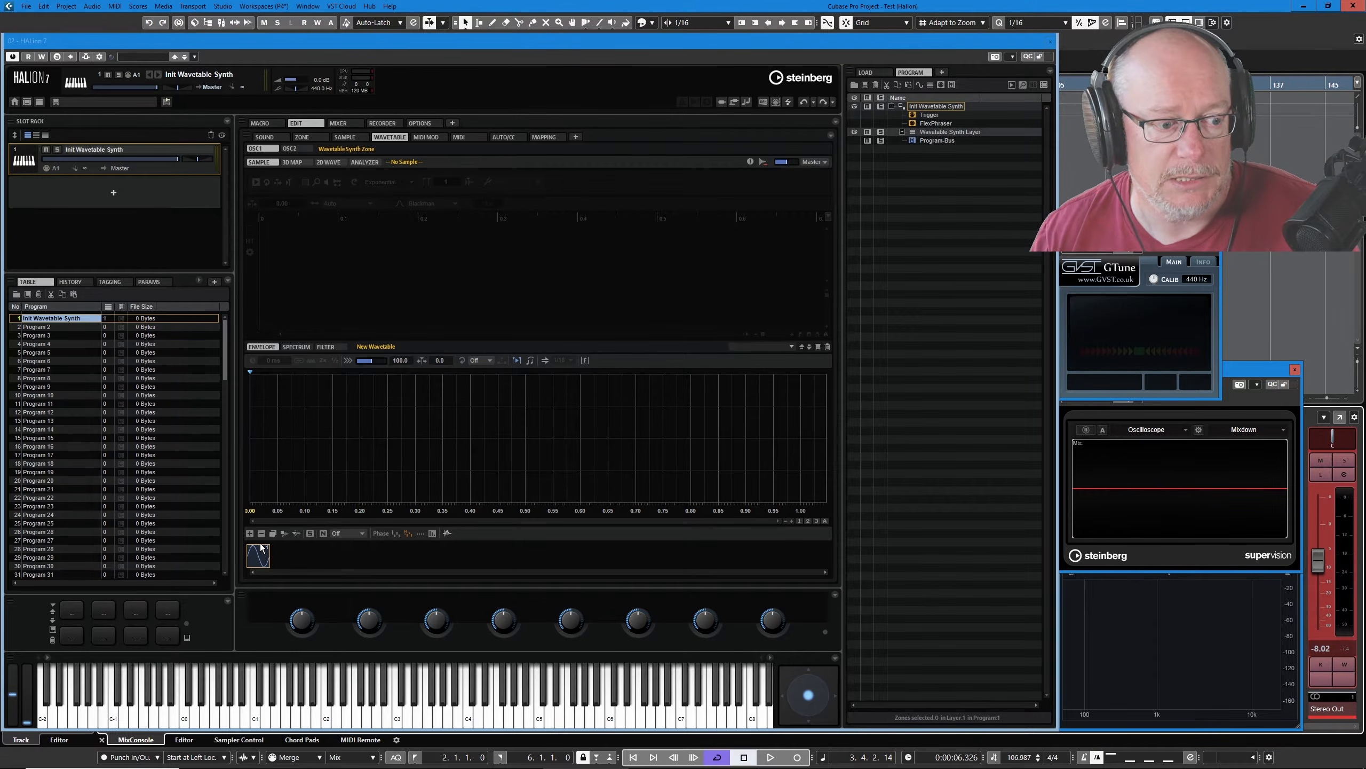
{"action": "right_click", "coordinate": [255, 556]}
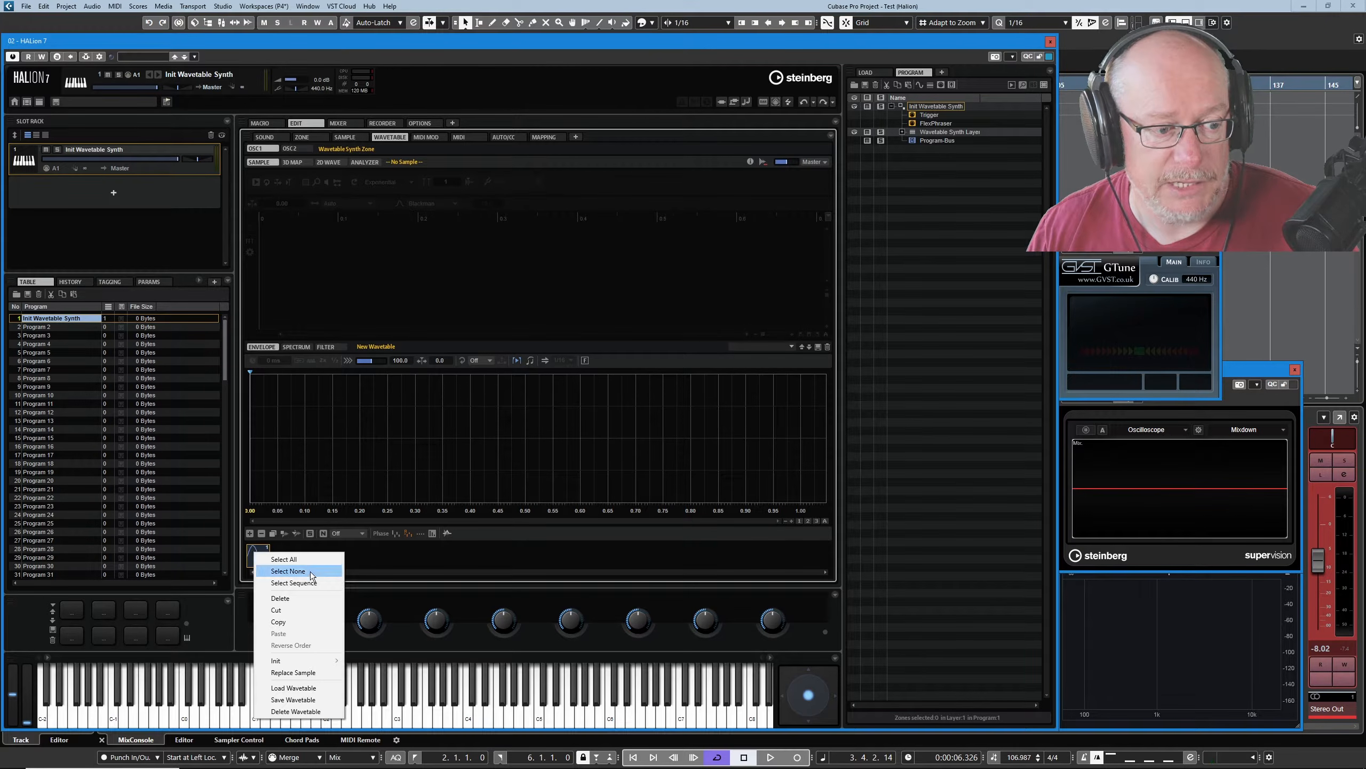
{"action": "left_click", "coordinate": [294, 599]}
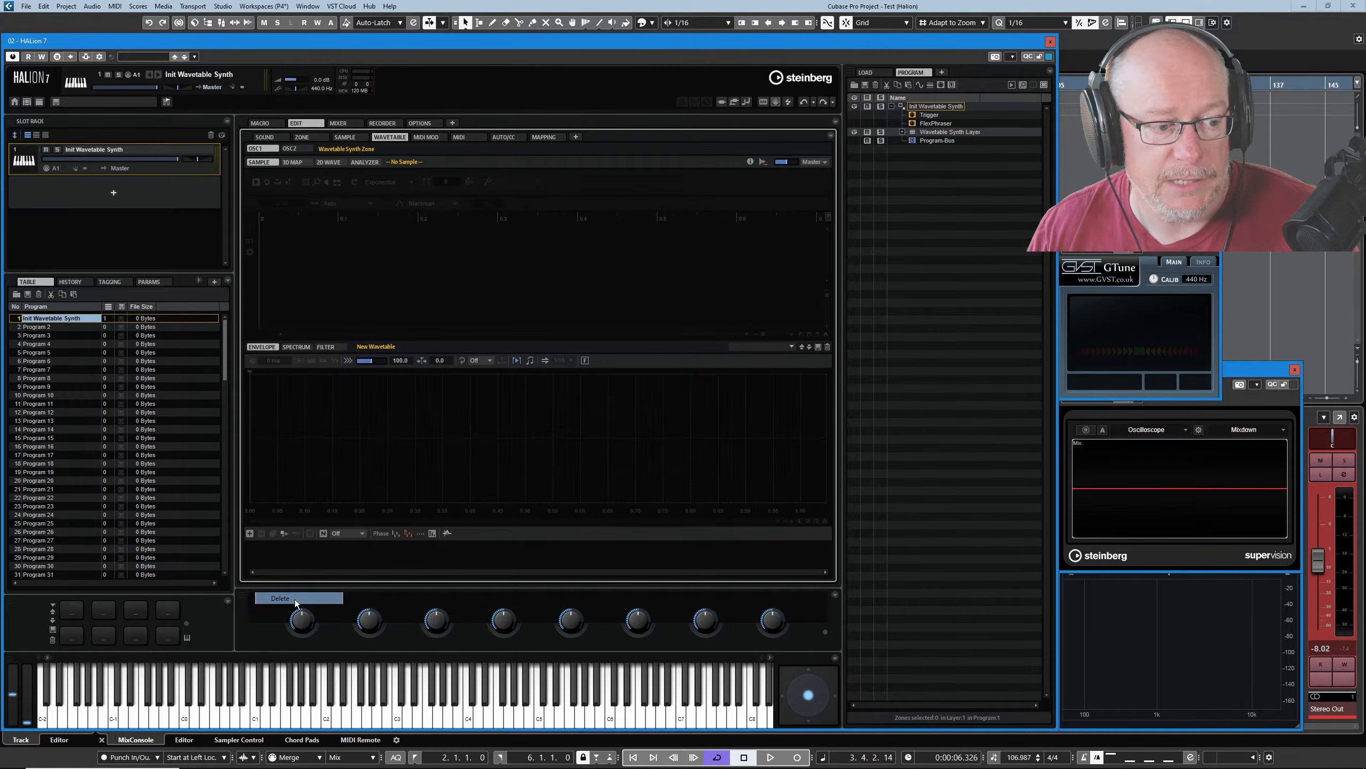
Add five waves to the empty wavetable in this order: Pulse Narrow, Sine, Triangle, Saw and Pink Noise
{"action": "left_click", "coordinate": [250, 533]}
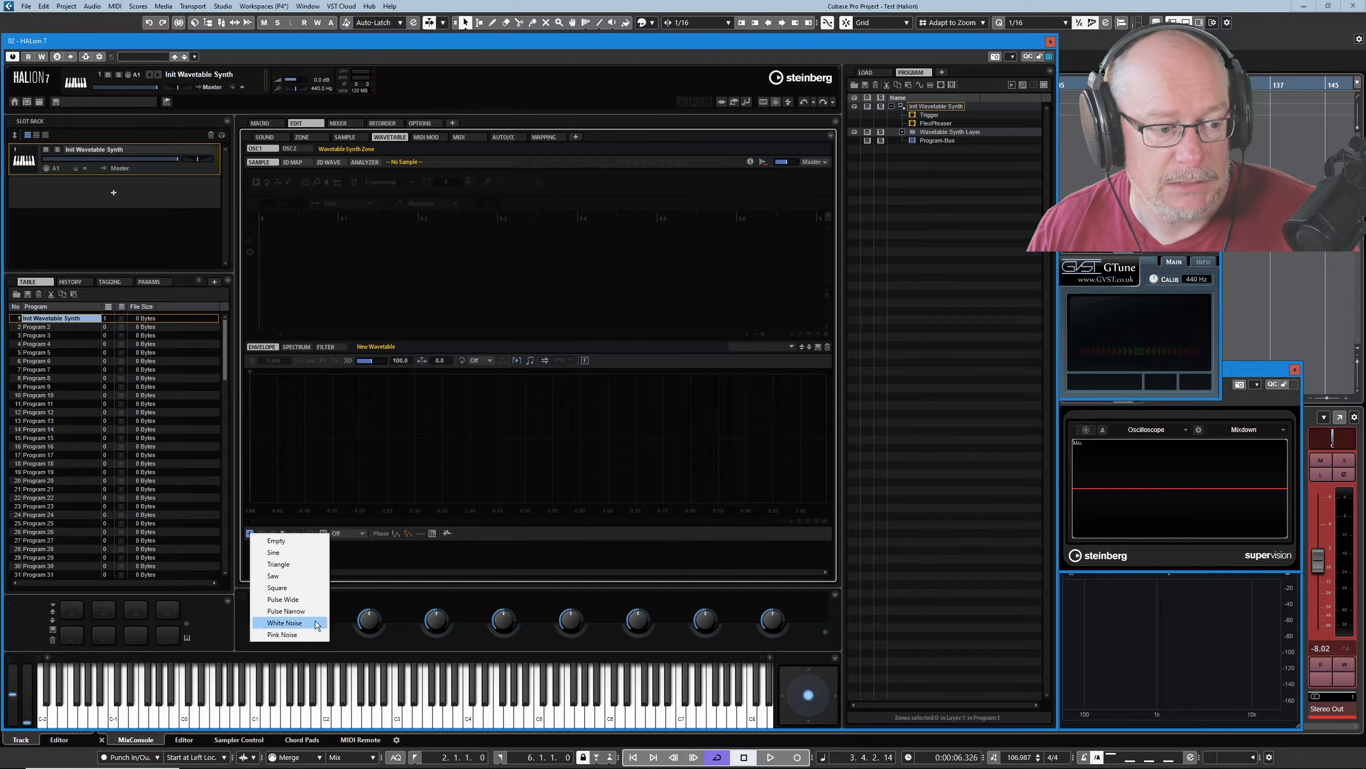
{"action": "left_click", "coordinate": [295, 612]}
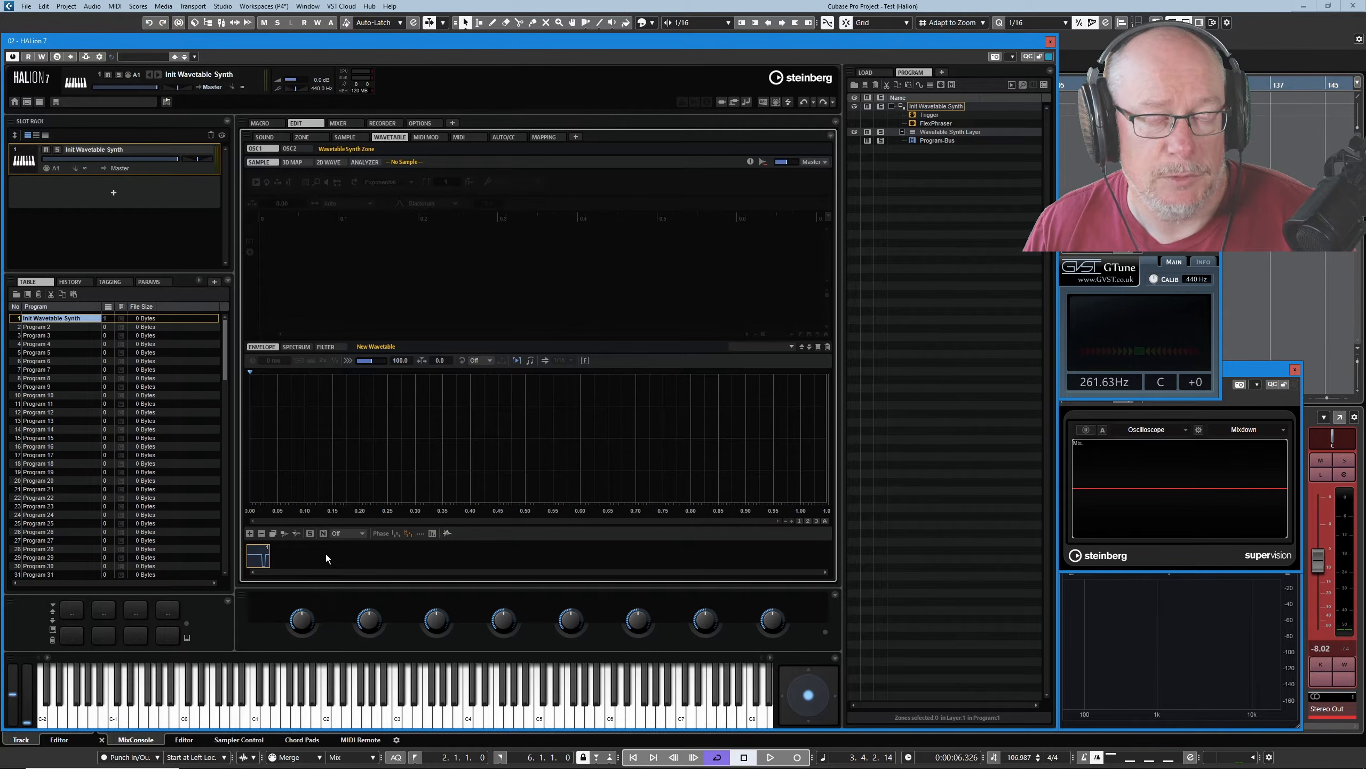
{"action": "left_click", "coordinate": [250, 534]}
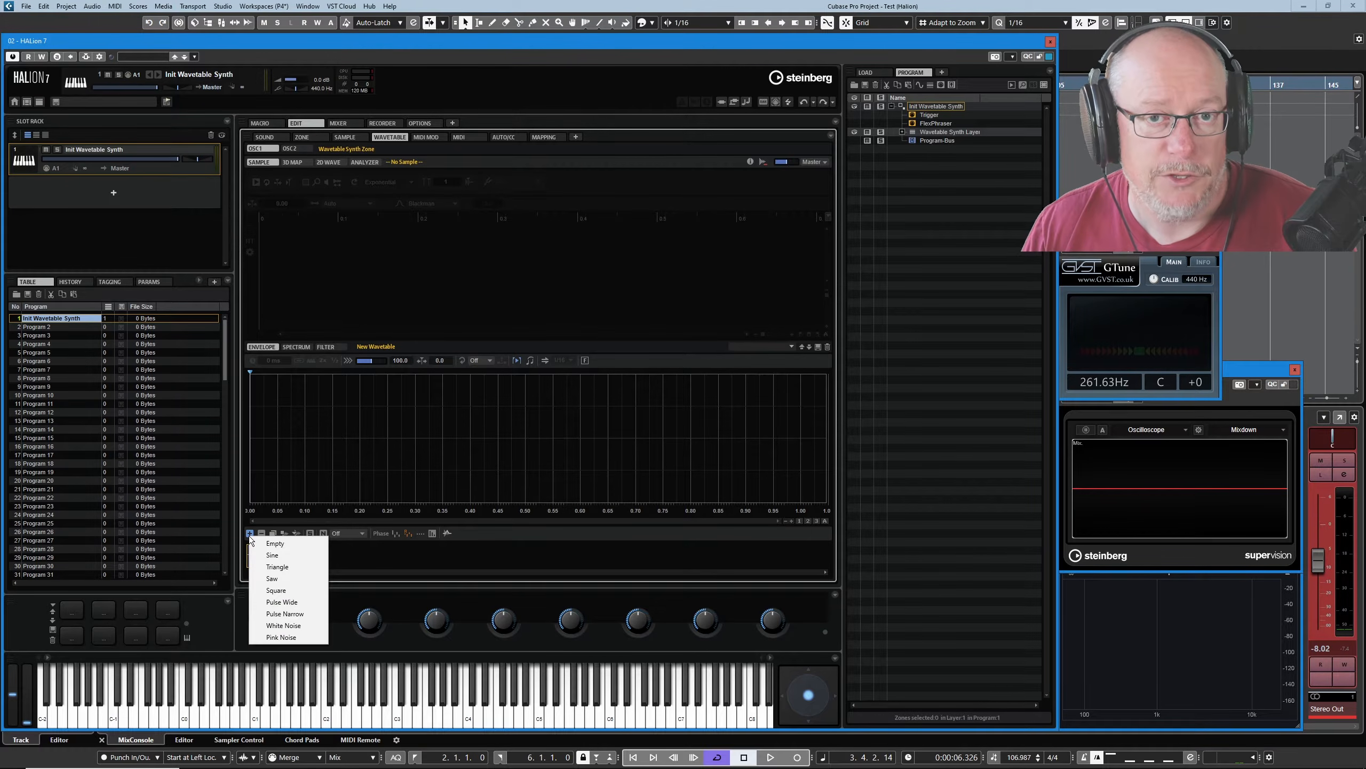
{"action": "left_click", "coordinate": [294, 554]}
{"action": "left_click", "coordinate": [250, 533]}
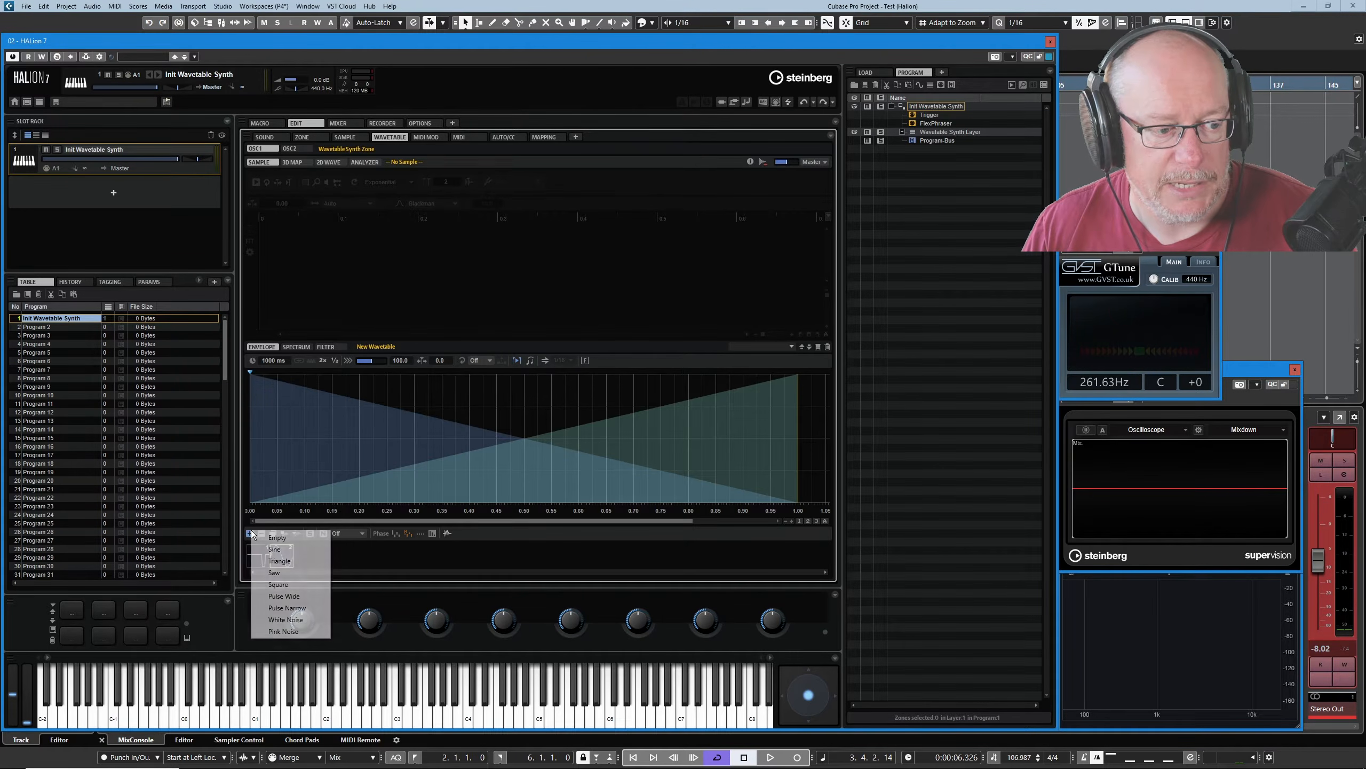
{"action": "left_click", "coordinate": [279, 561]}
{"action": "left_click", "coordinate": [250, 532]}
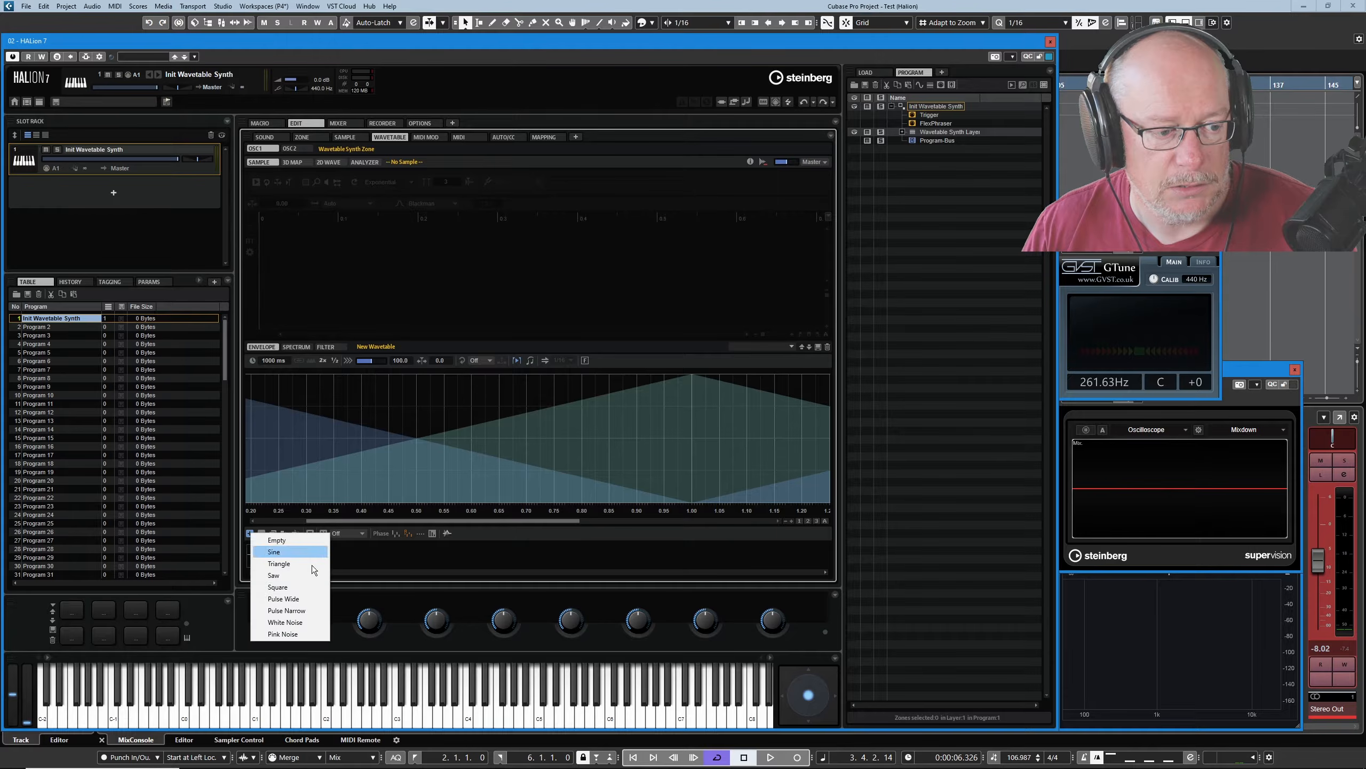
{"action": "left_click", "coordinate": [288, 579]}
{"action": "left_click", "coordinate": [250, 531]}
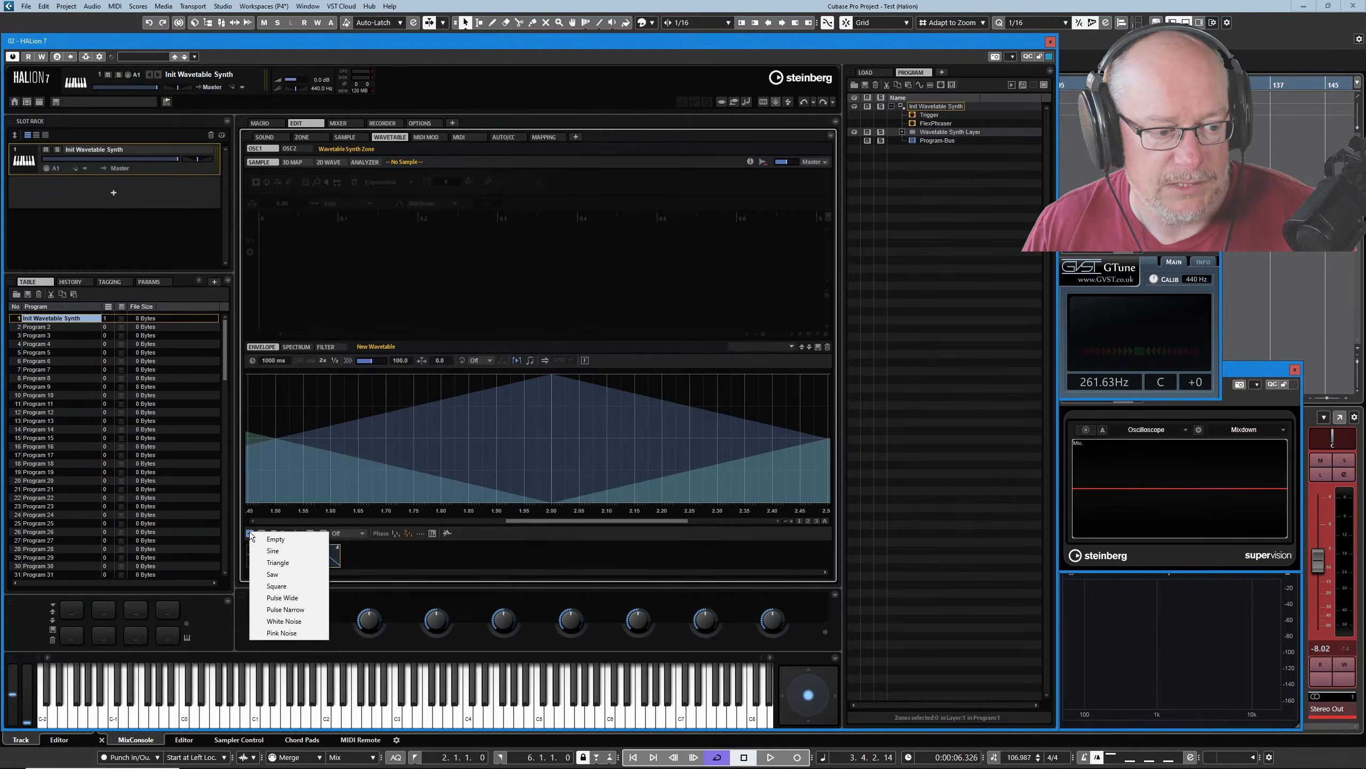
{"action": "left_click", "coordinate": [284, 631]}
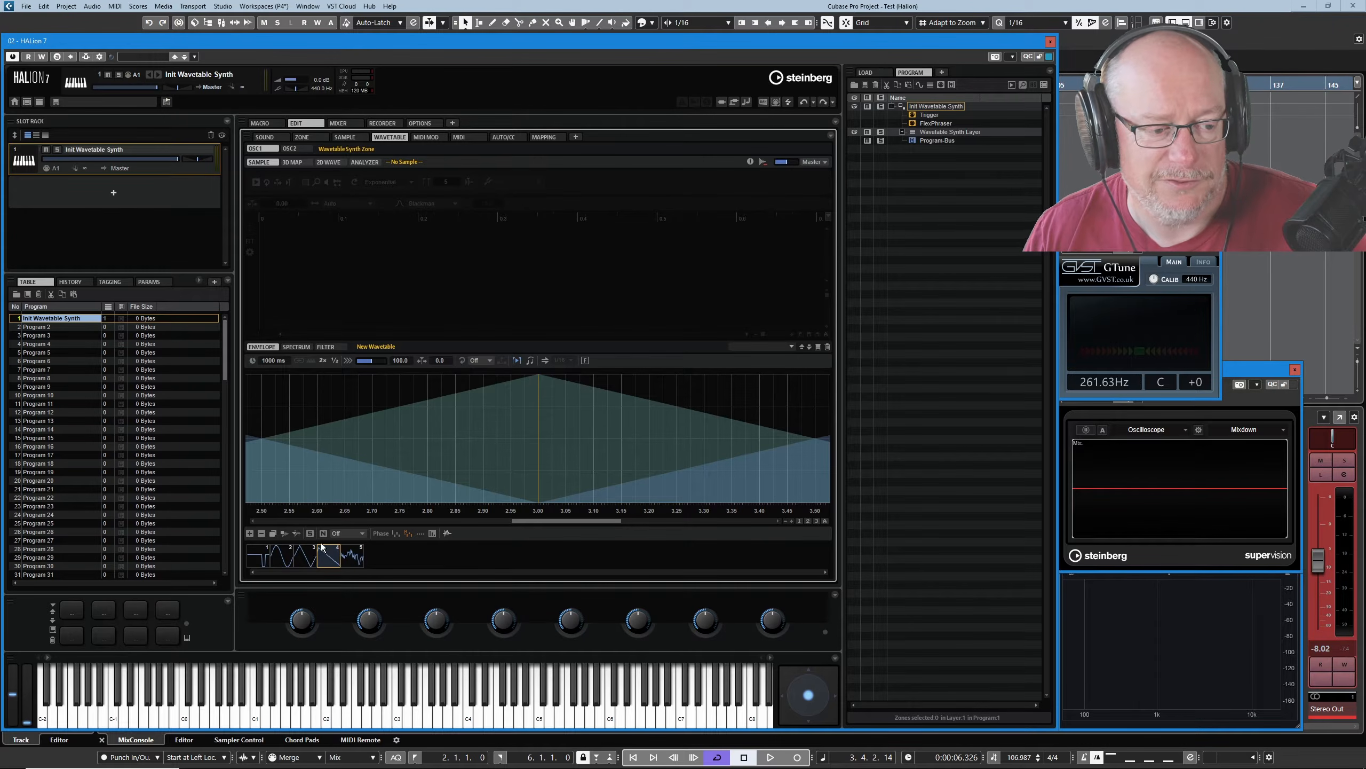
View the wavetable's complete envelope and select the pink noise wave
{"action": "left_click", "coordinate": [824, 520]}
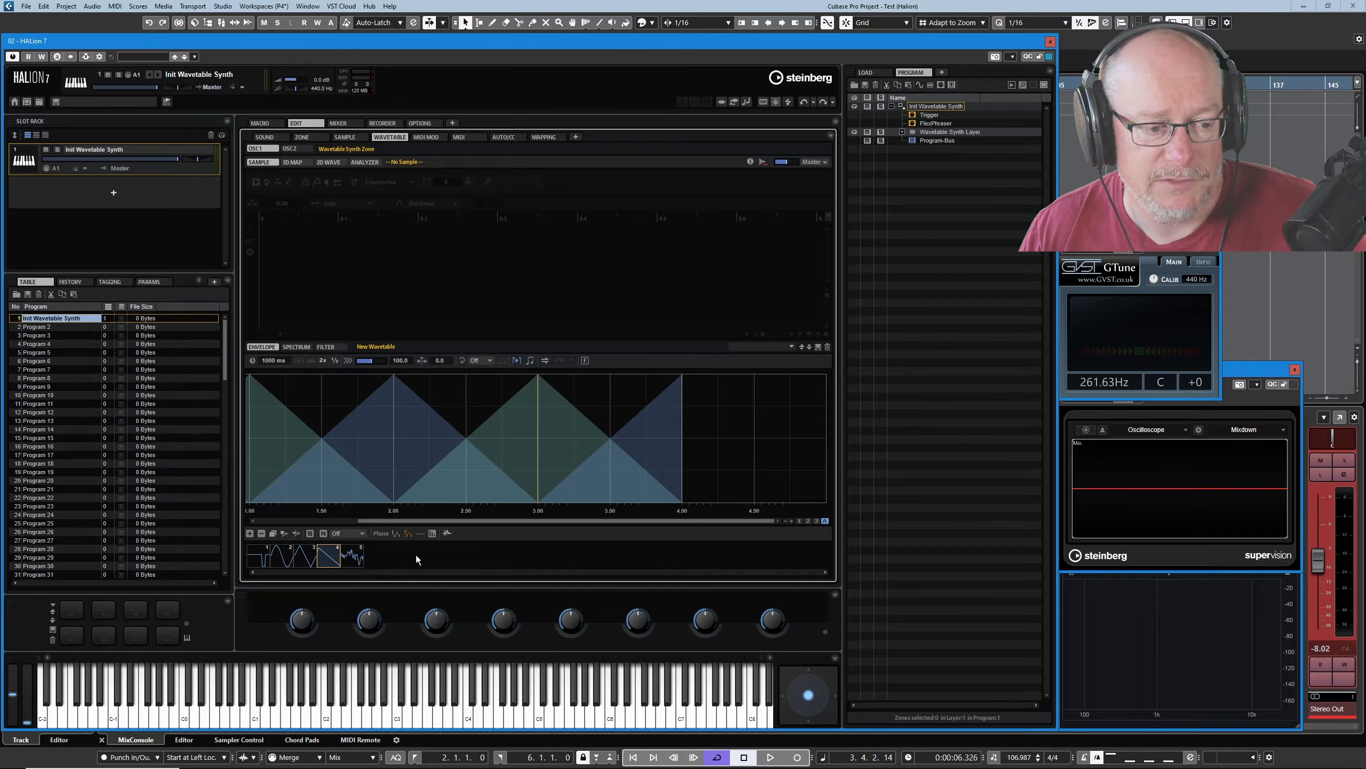
{"action": "left_click", "coordinate": [304, 559]}
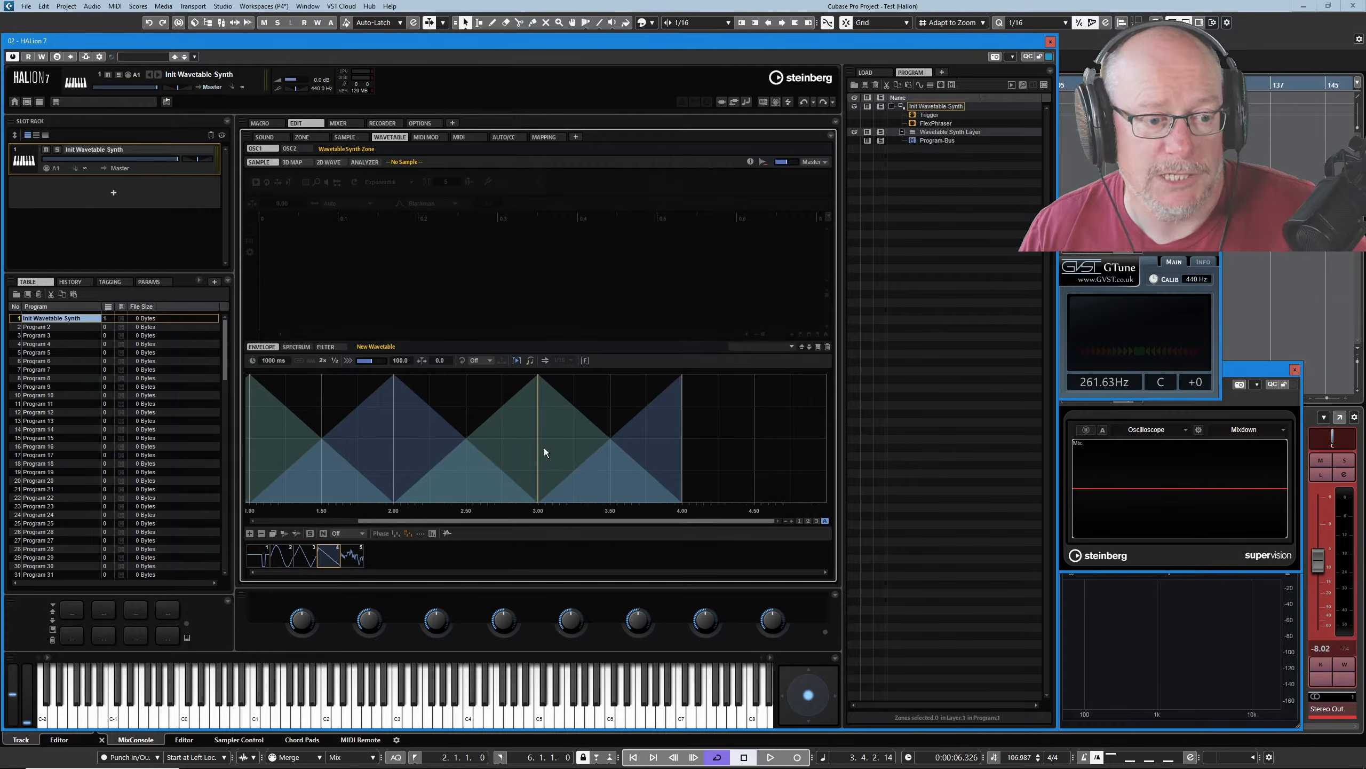
{"action": "left_click", "coordinate": [304, 556]}
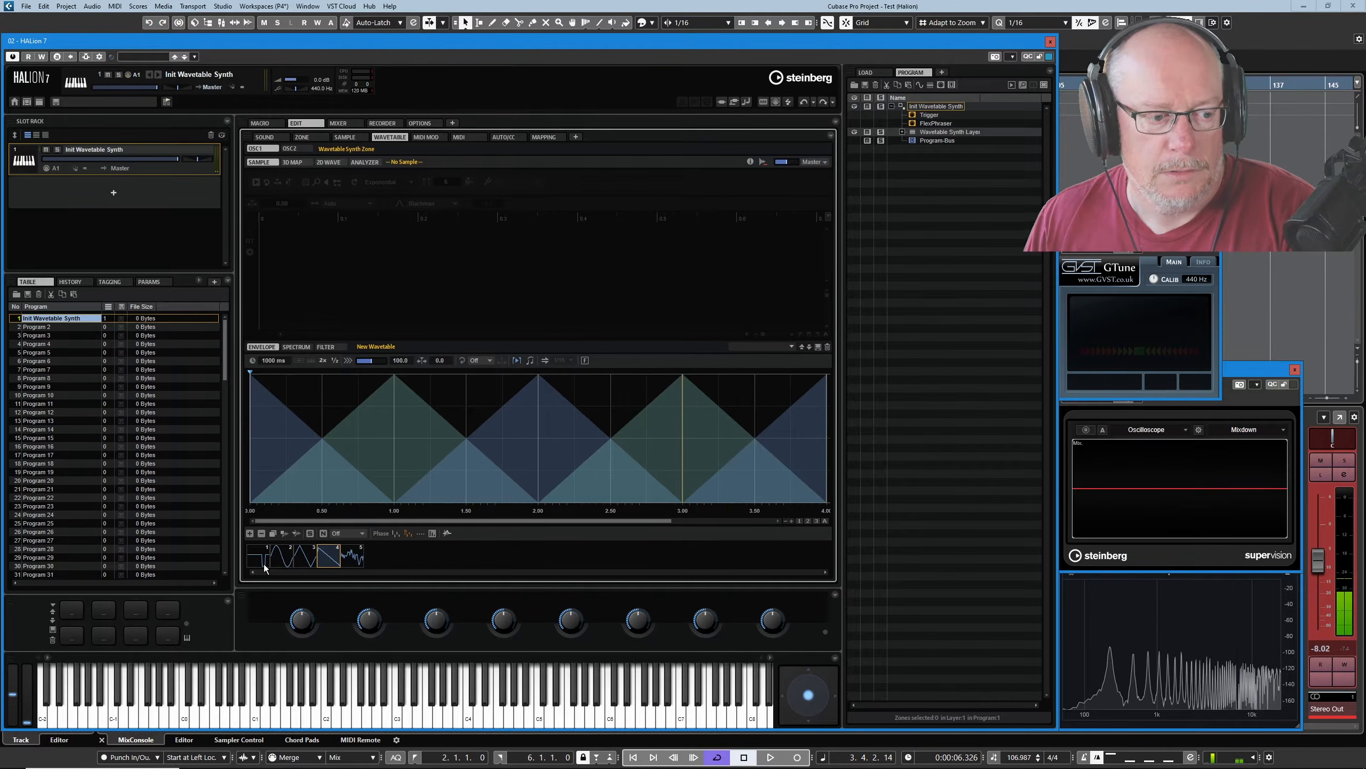
{"action": "left_click", "coordinate": [352, 560]}
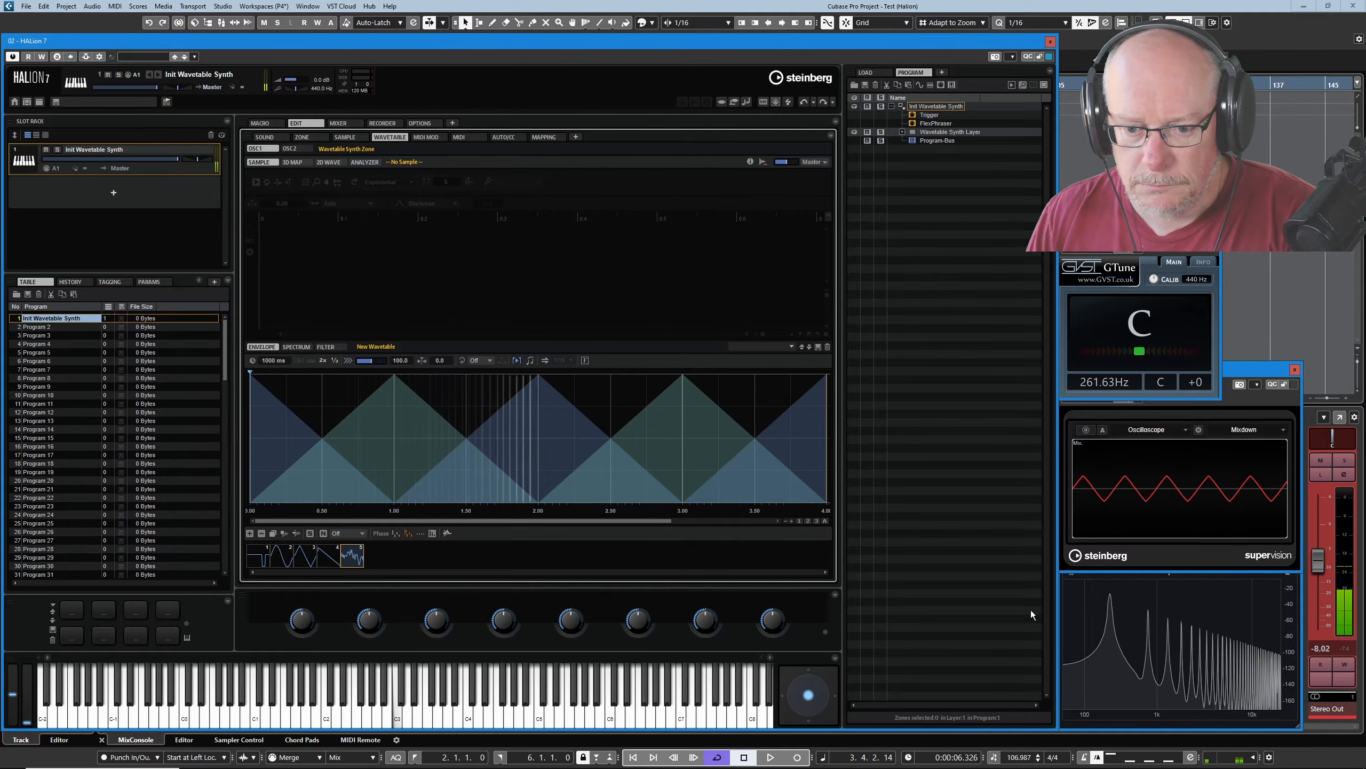
Pull the Stereo Out fader all the way down and freeze the oscilloscope display
{"action": "left_click", "coordinate": [1318, 558]}
{"action": "left_click_drag", "start_coordinate": [1318, 560], "coordinate": [1319, 629]}
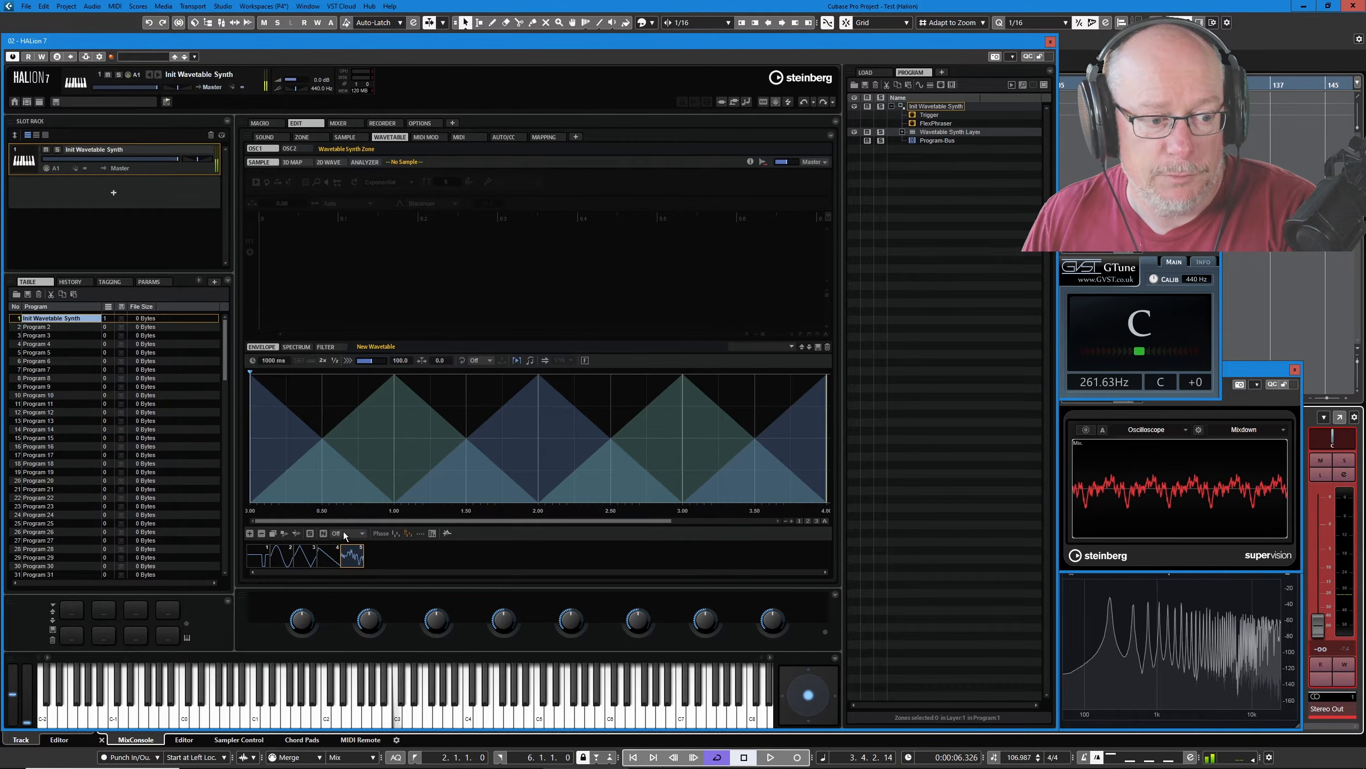
{"action": "left_click", "coordinate": [1086, 430]}
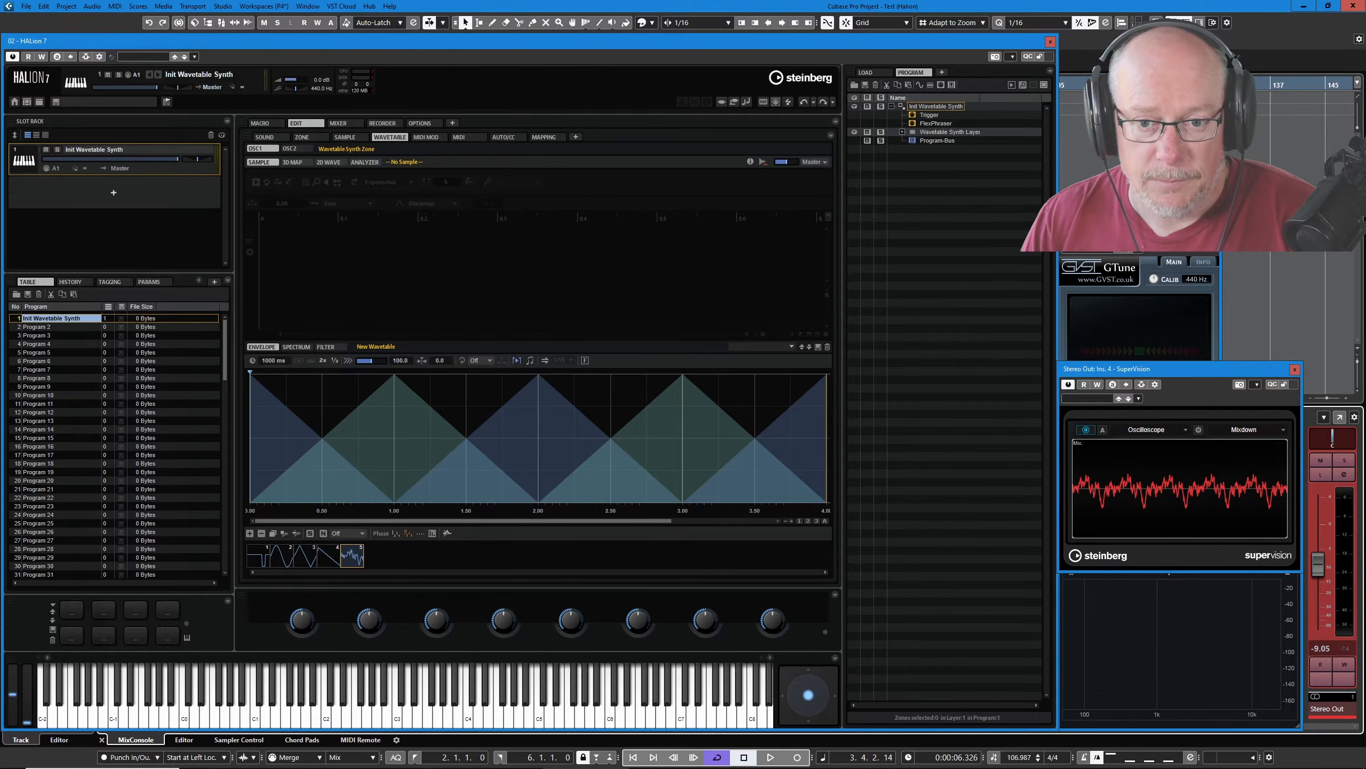
{"action": "left_click", "coordinate": [1139, 323]}
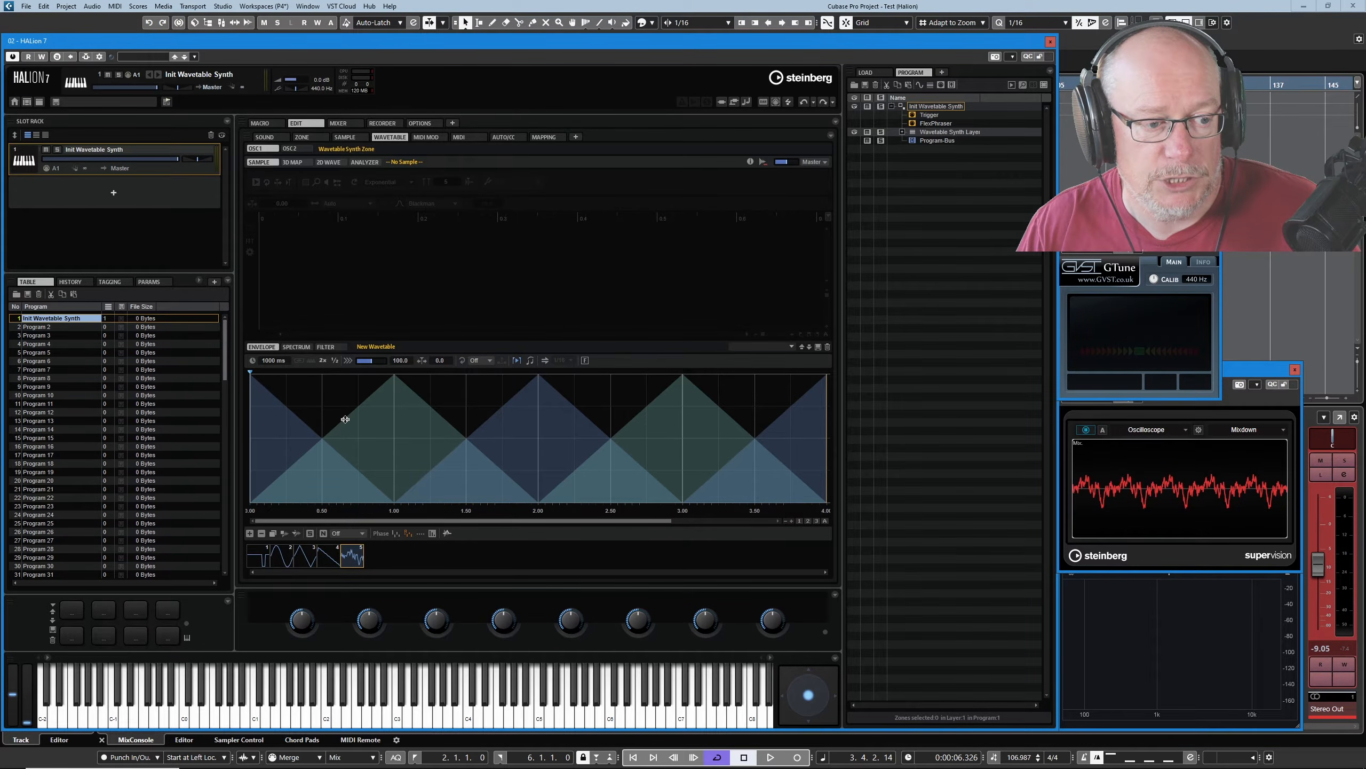
Try bending the envelope curve between the first and second waves, and reset it to linear
{"action": "left_click_drag", "start_coordinate": [345, 419], "coordinate": [351, 379]}
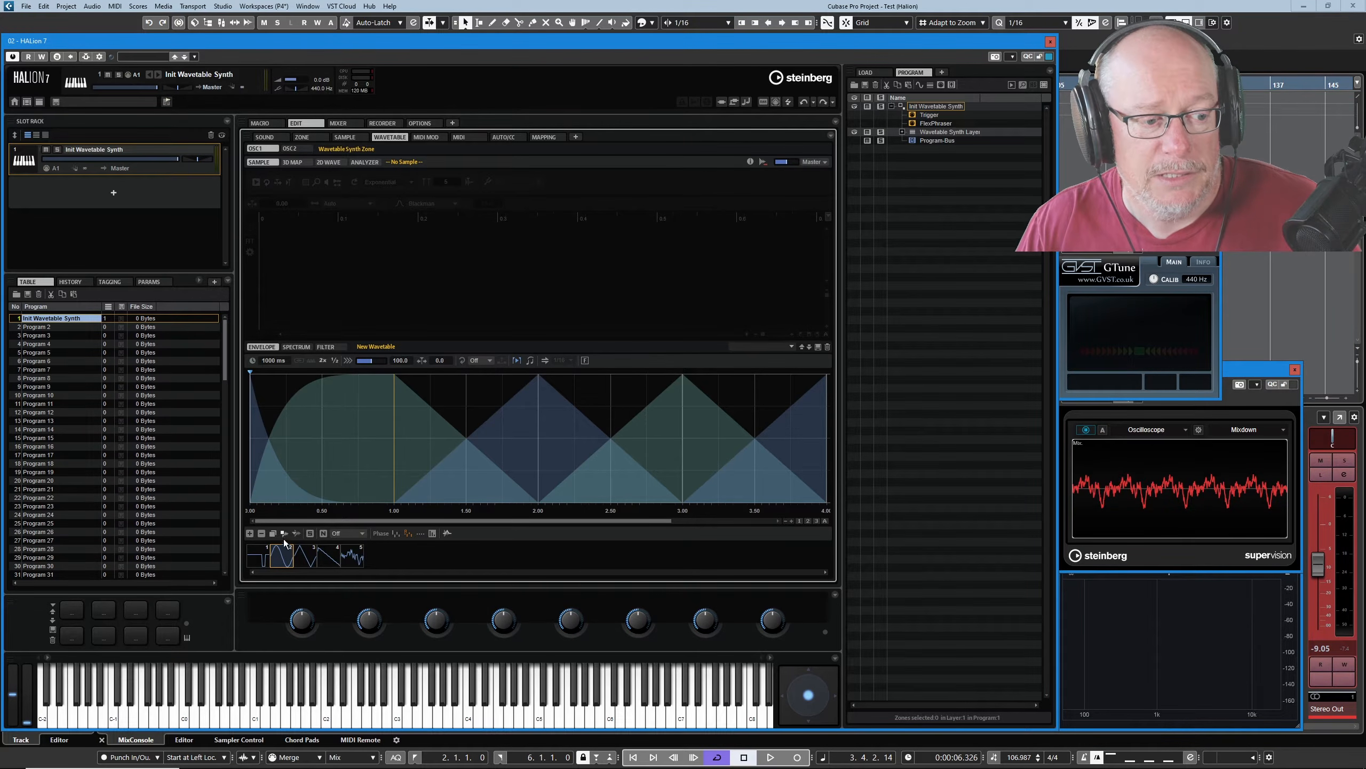
{"action": "left_click", "coordinate": [261, 565]}
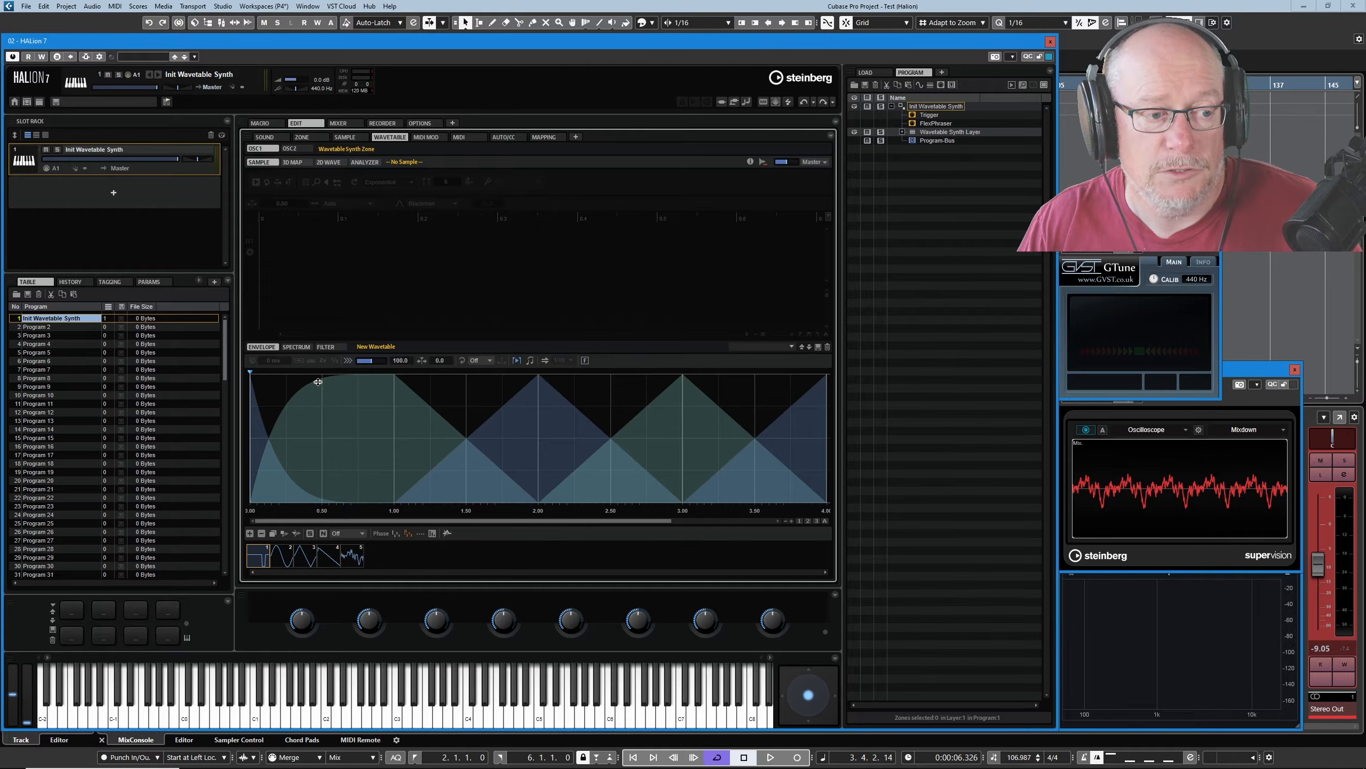
{"action": "left_click_drag", "start_coordinate": [318, 382], "coordinate": [321, 393]}
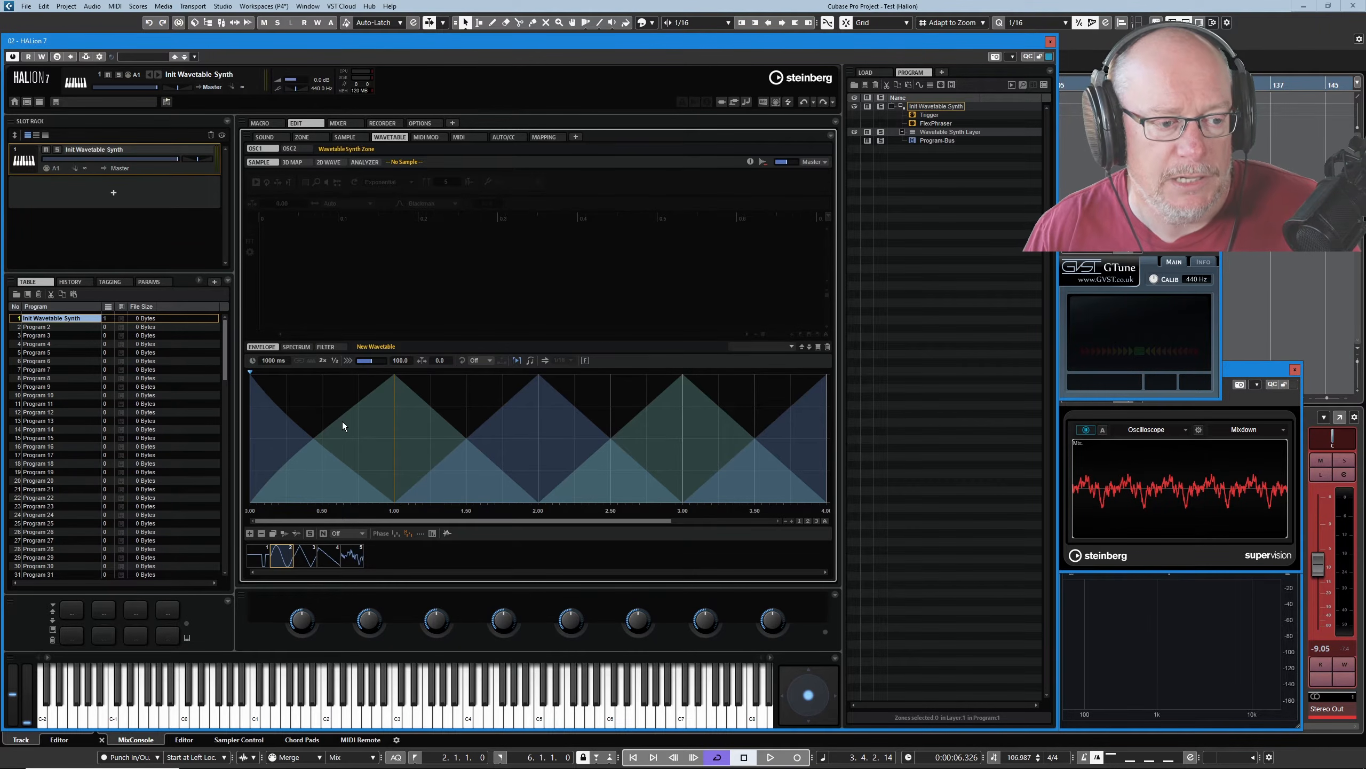
{"action": "left_click_drag", "start_coordinate": [344, 418], "coordinate": [353, 379]}
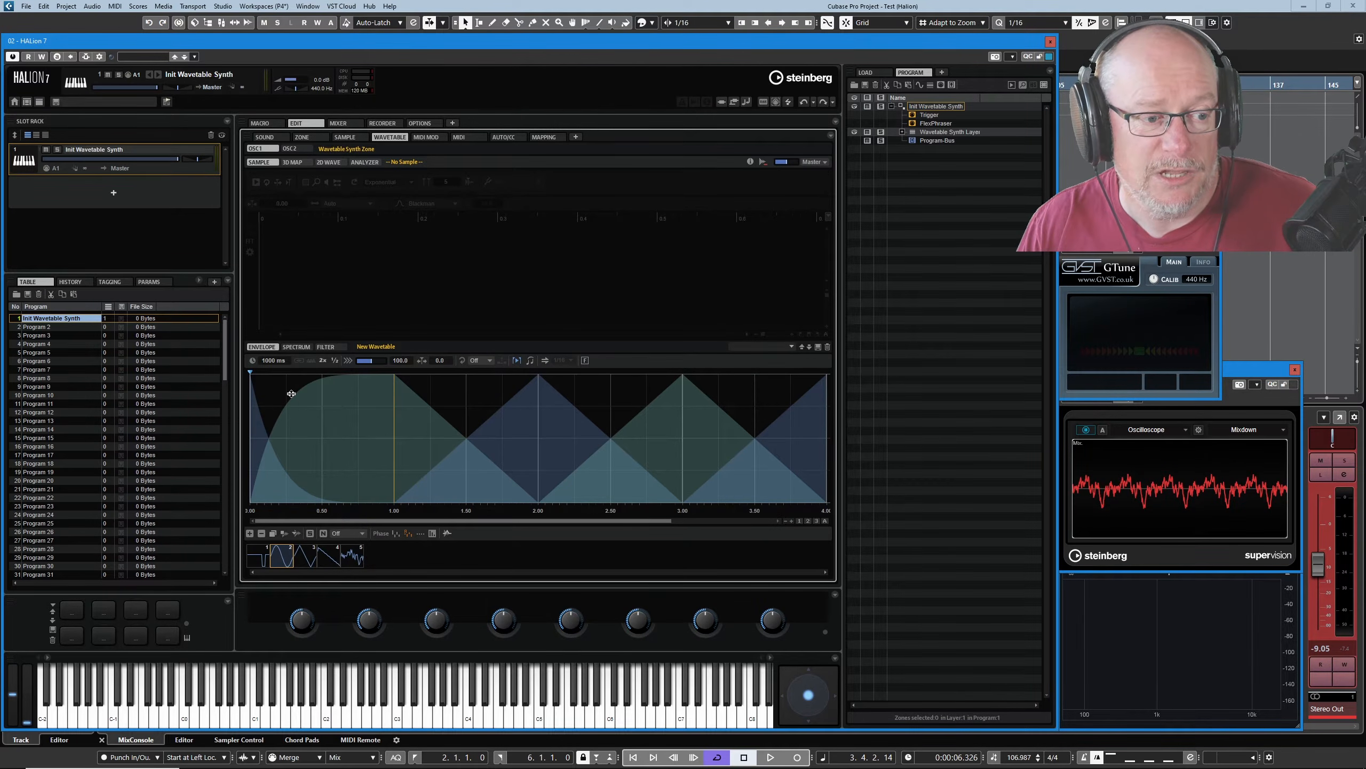
{"action": "left_click_drag", "start_coordinate": [294, 395], "coordinate": [295, 399]}
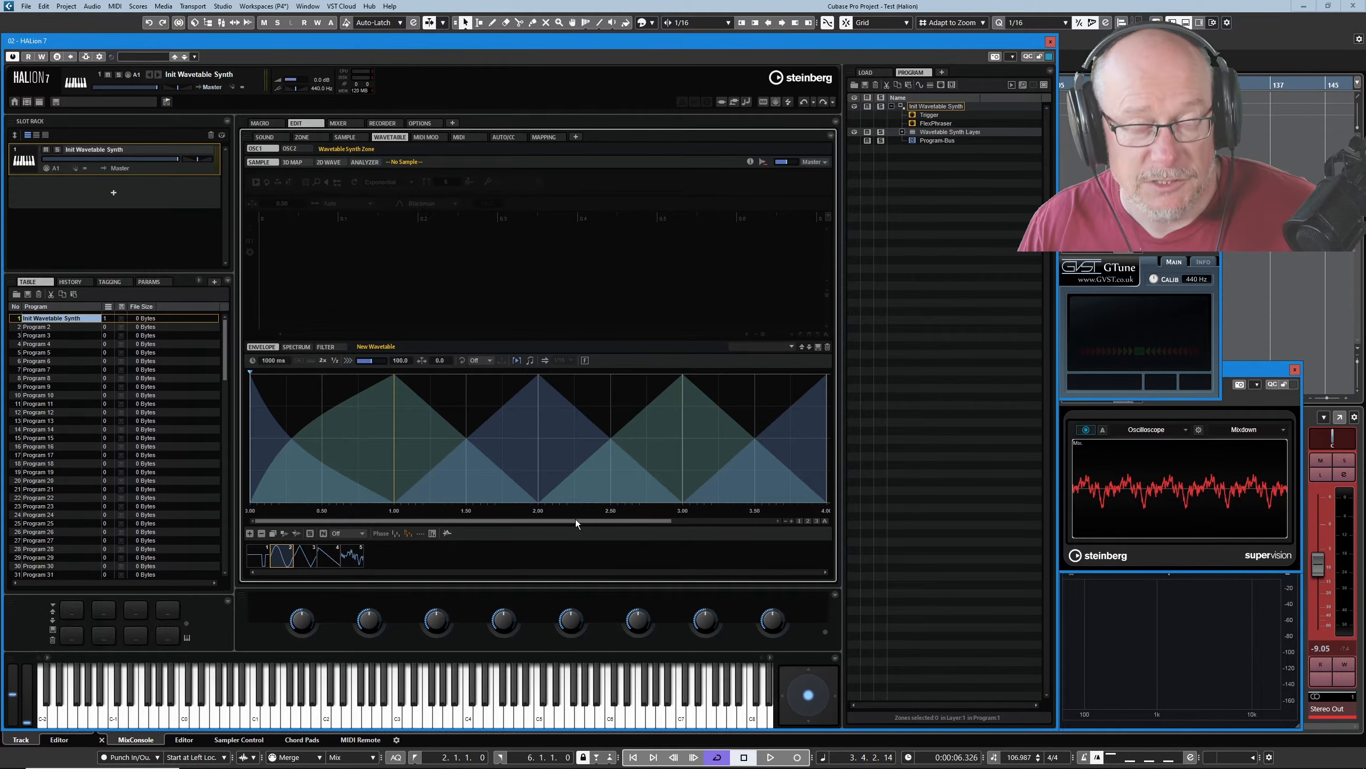
{"action": "left_click", "coordinate": [336, 408], "text": "ctrl"}
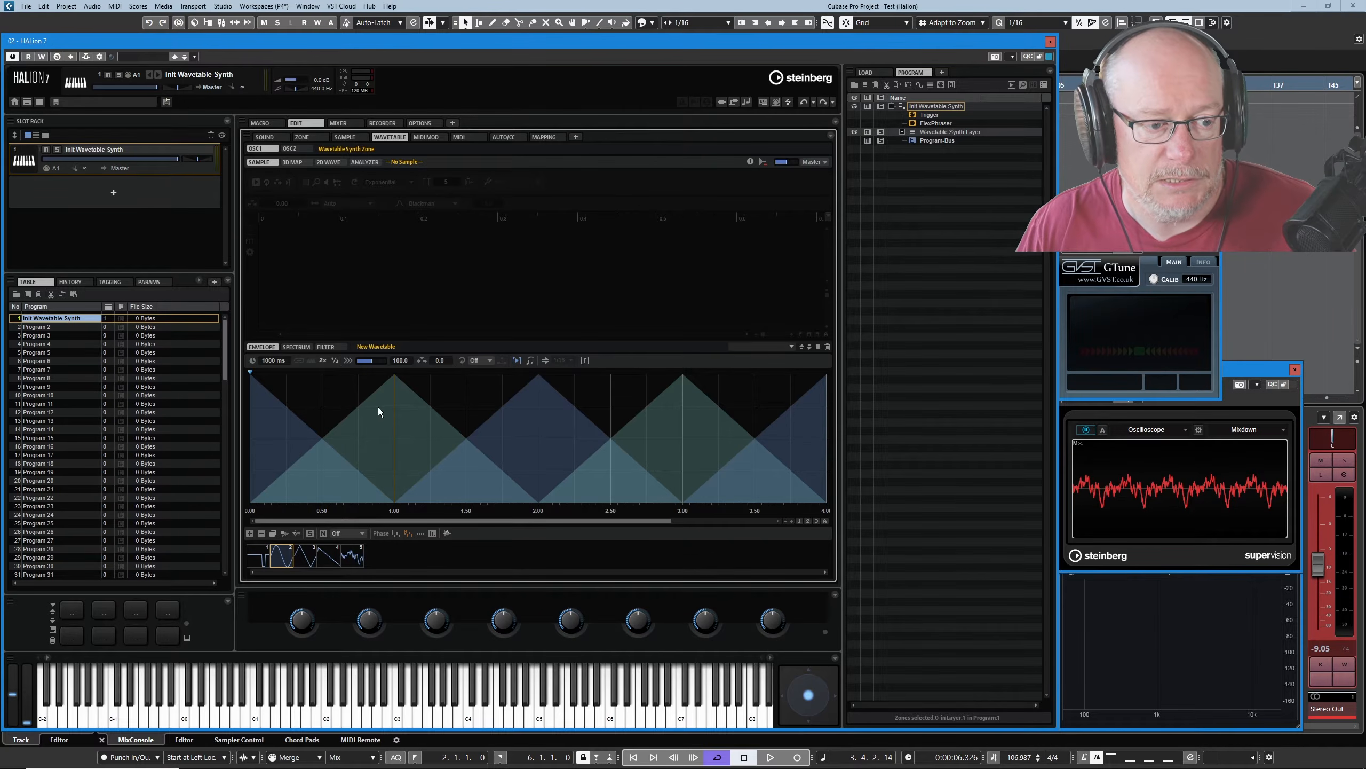
Lengthen the envelope segment between the first and second waves to about 1997 ms
{"action": "left_click_drag", "start_coordinate": [395, 424], "coordinate": [531, 422]}
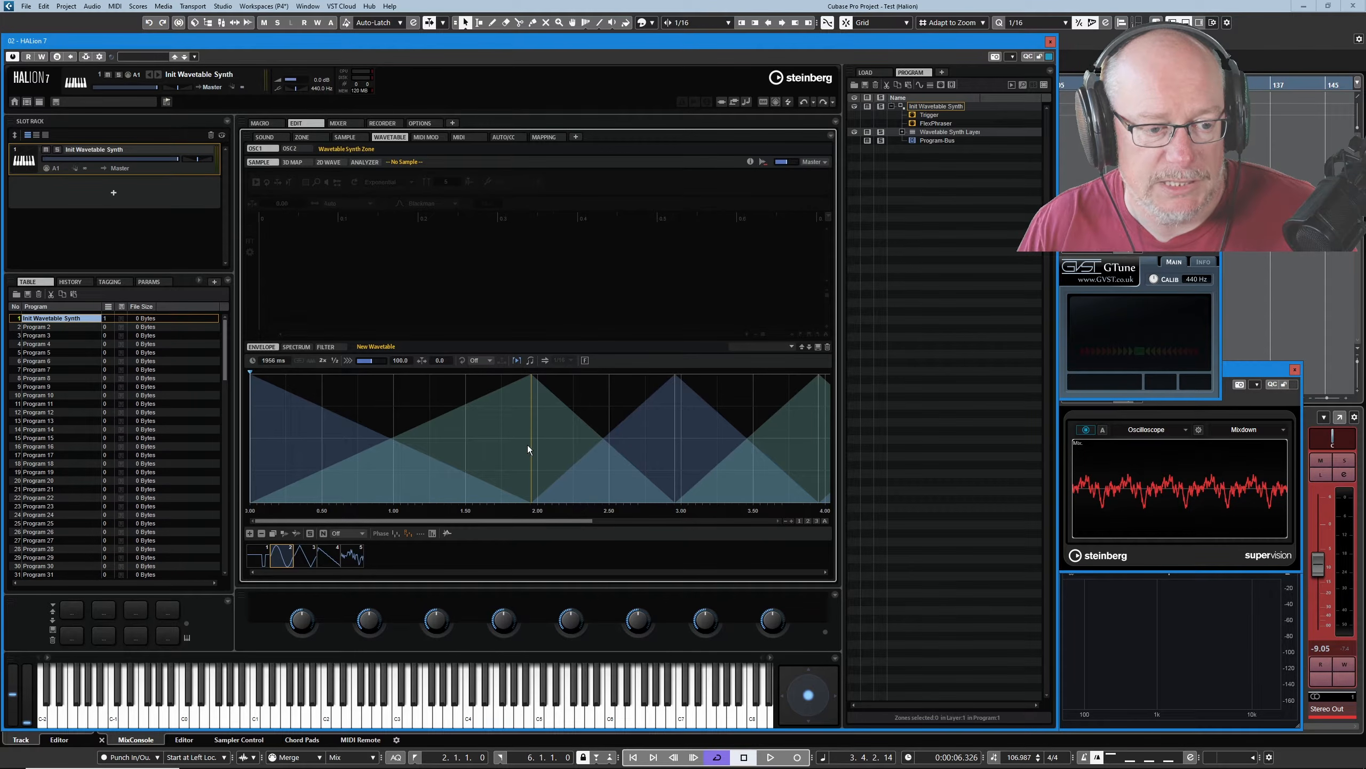
{"action": "left_click_drag", "start_coordinate": [531, 448], "coordinate": [536, 437]}
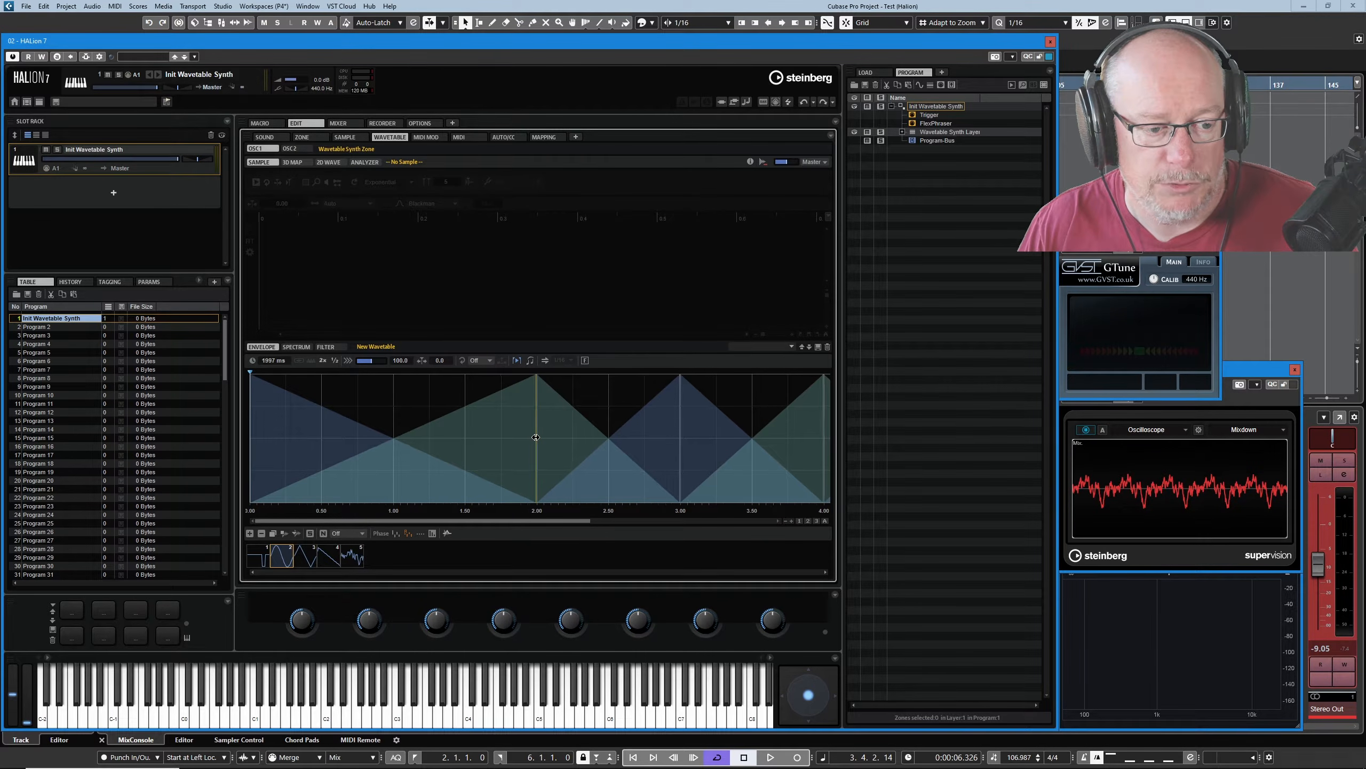
{"action": "left_click", "coordinate": [826, 521]}
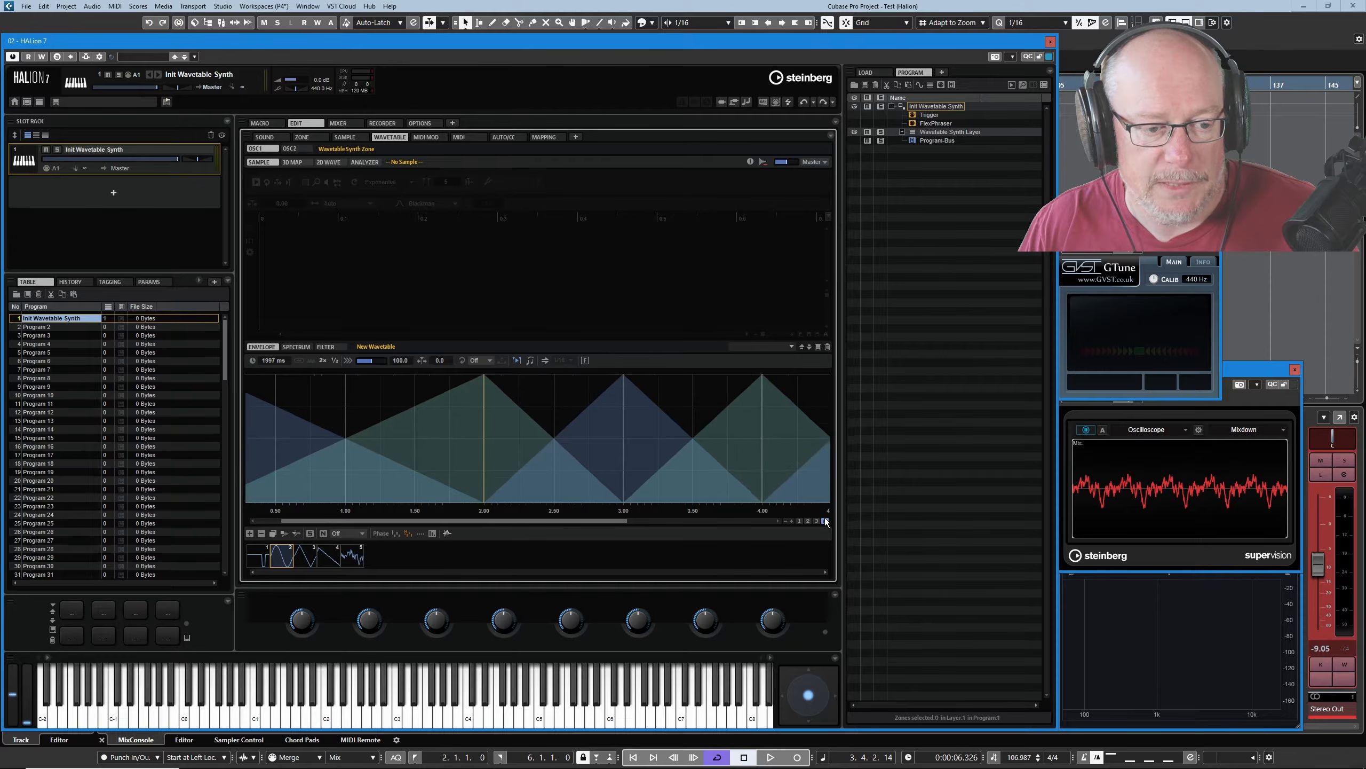
{"action": "left_click_drag", "start_coordinate": [723, 521], "coordinate": [511, 505]}
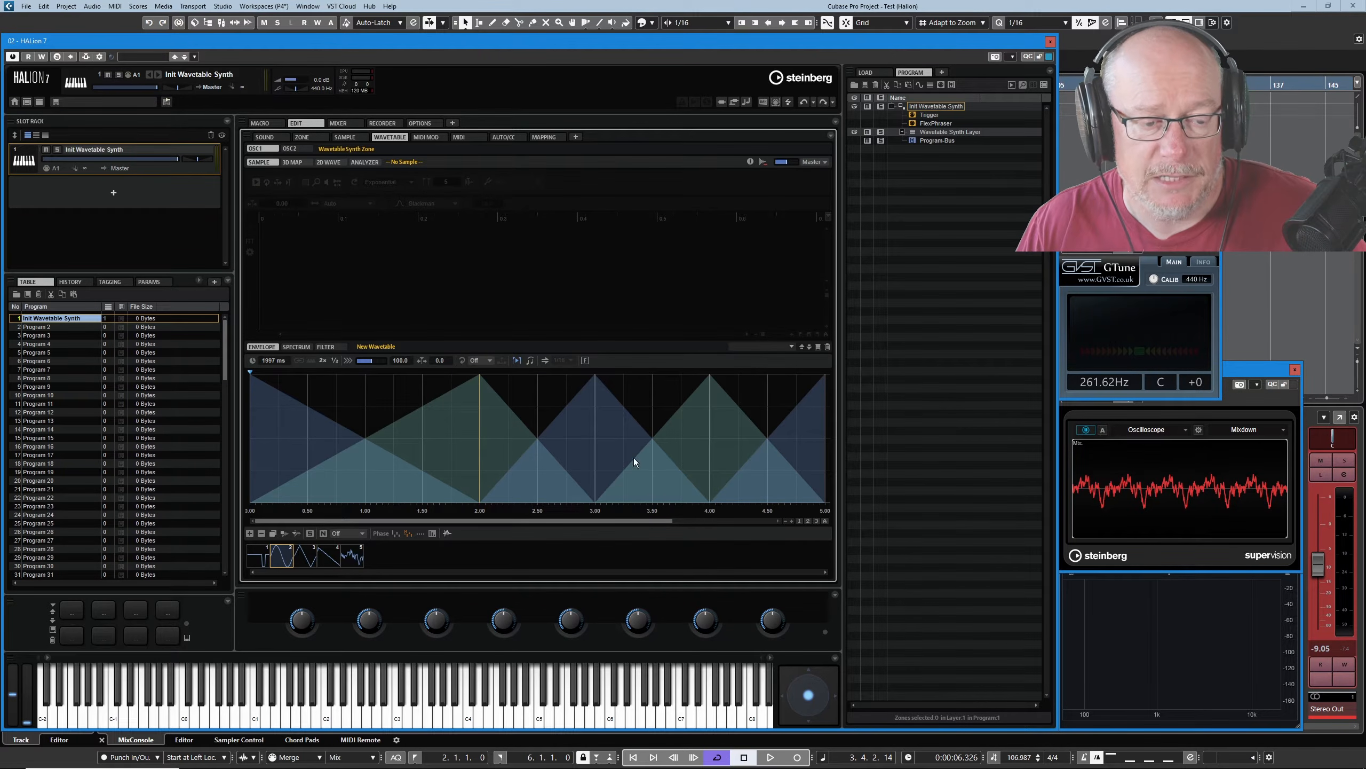
Enable the envelope's Fix option and shorten the second wave's segment to about 1912 ms without shifting the following nodes
{"action": "left_click", "coordinate": [586, 360]}
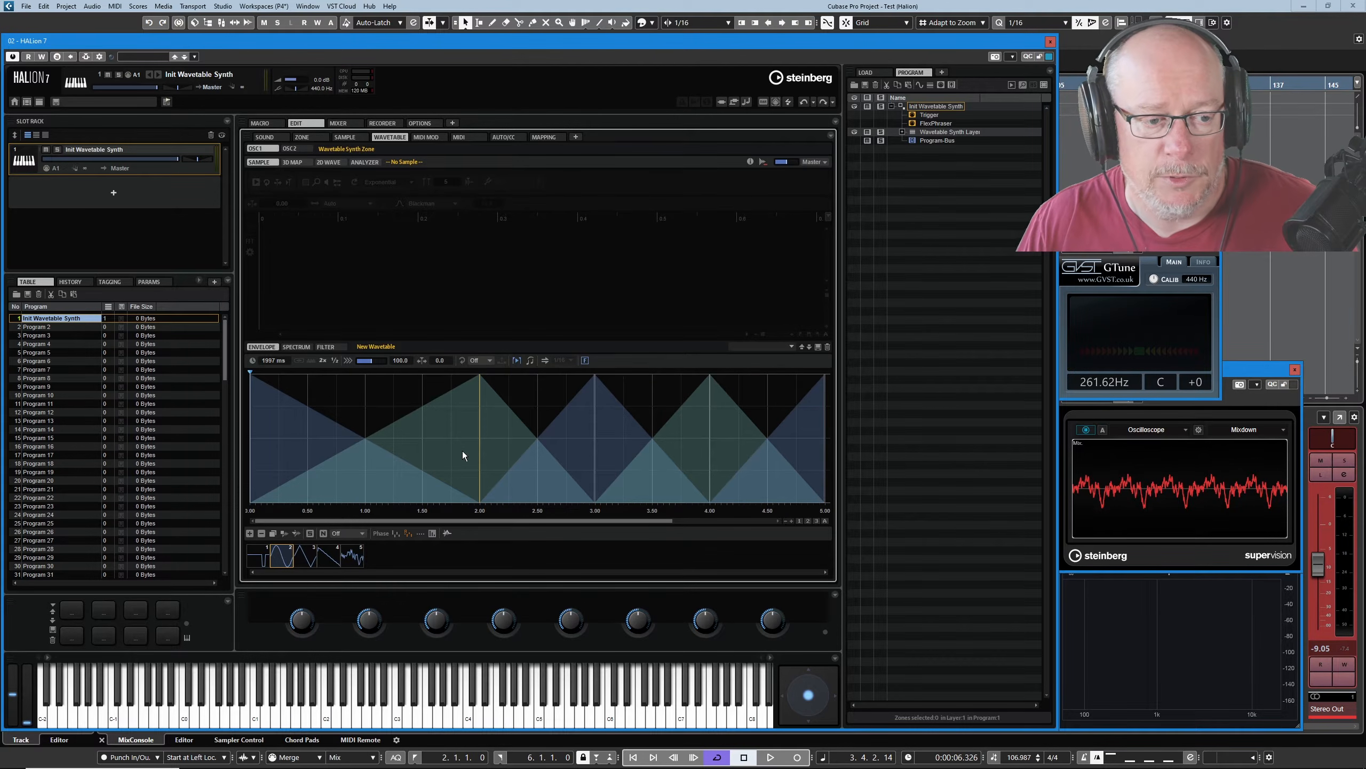
{"action": "mouse_move", "coordinate": [480, 433]}
{"action": "left_mouse_down"}
{"action": "mouse_move", "coordinate": [365, 436]}
{"action": "mouse_move", "coordinate": [590, 437]}
{"action": "mouse_move", "coordinate": [300, 442]}
{"action": "mouse_move", "coordinate": [631, 417]}
{"action": "mouse_move", "coordinate": [748, 423]}
{"action": "mouse_move", "coordinate": [335, 433]}
{"action": "mouse_move", "coordinate": [469, 431]}
{"action": "left_mouse_up"}
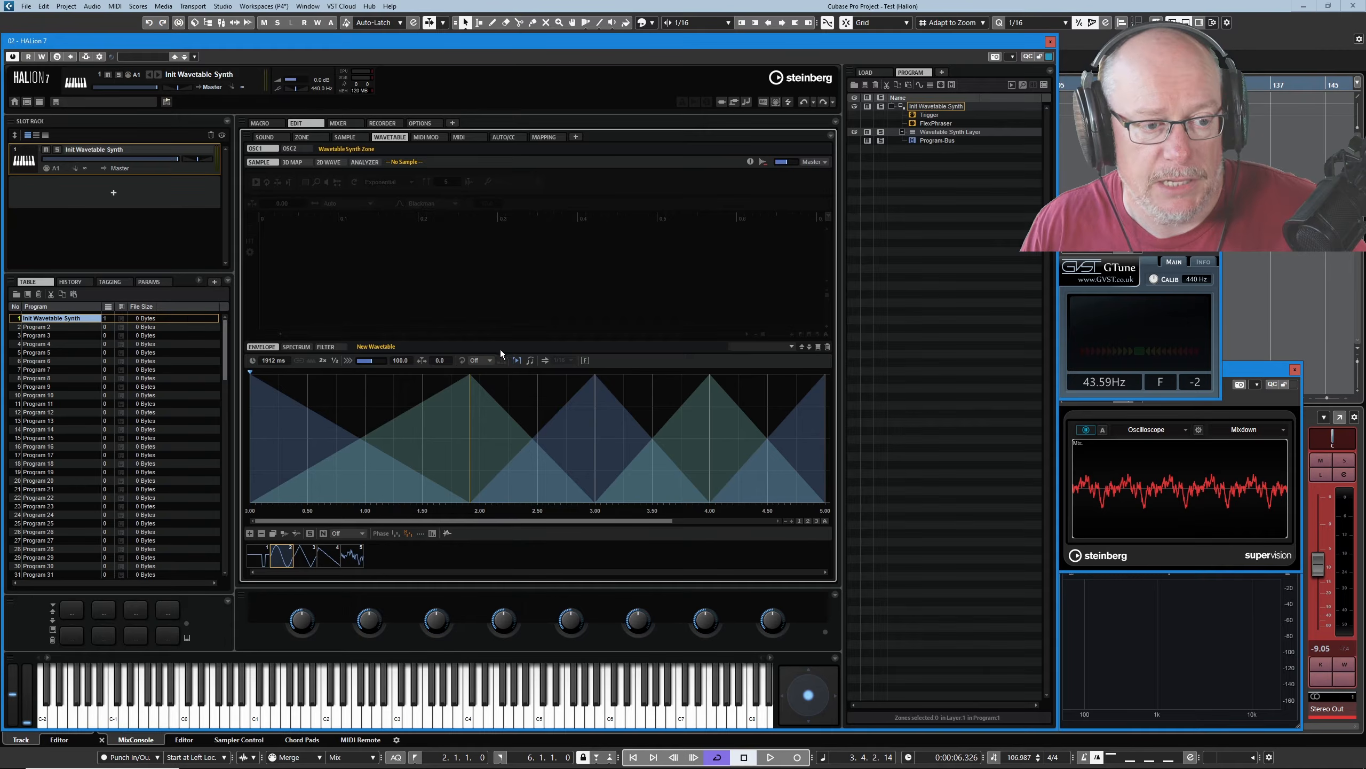
Turn the wavetable envelope's loop on and lower the Stereo Out level to -13.1 dB
{"action": "left_click", "coordinate": [487, 360]}
{"action": "left_click", "coordinate": [491, 384]}
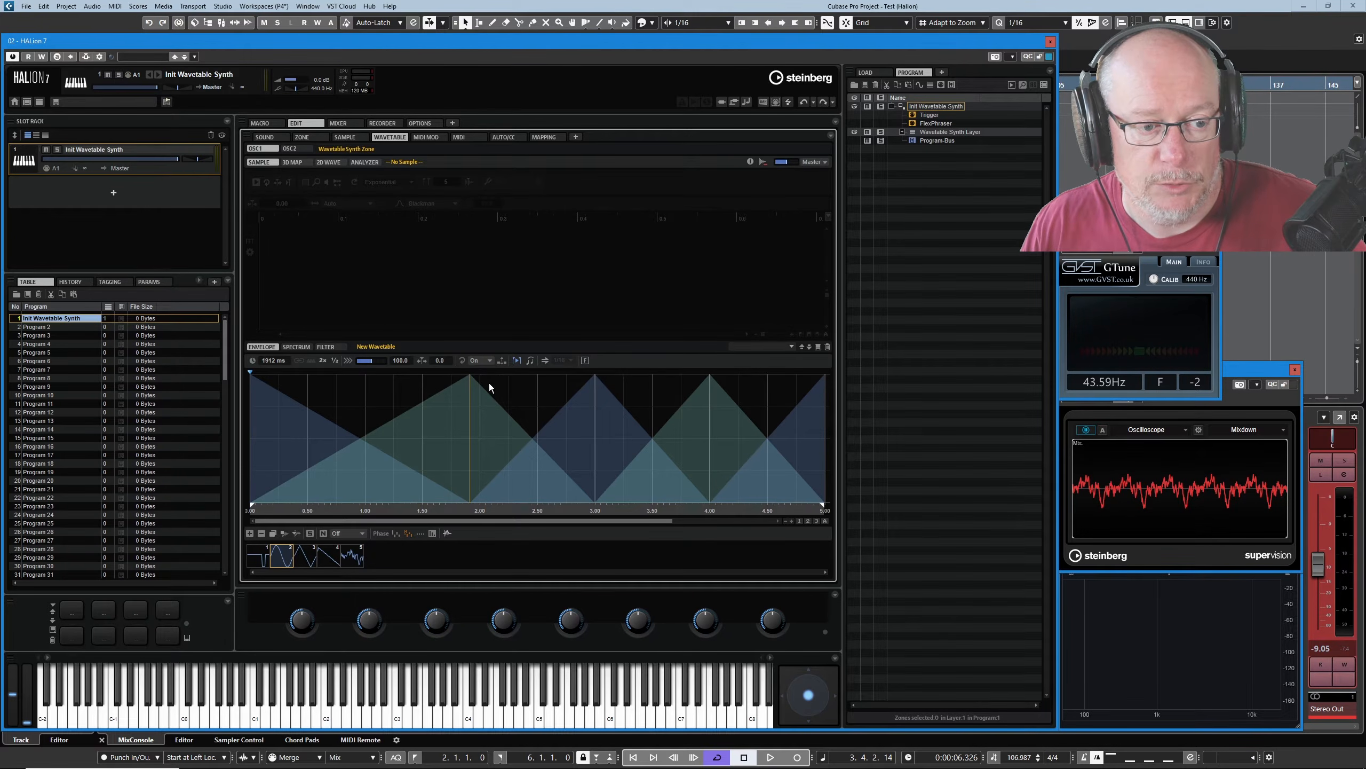
{"action": "left_click_drag", "start_coordinate": [1318, 565], "coordinate": [1309, 596]}
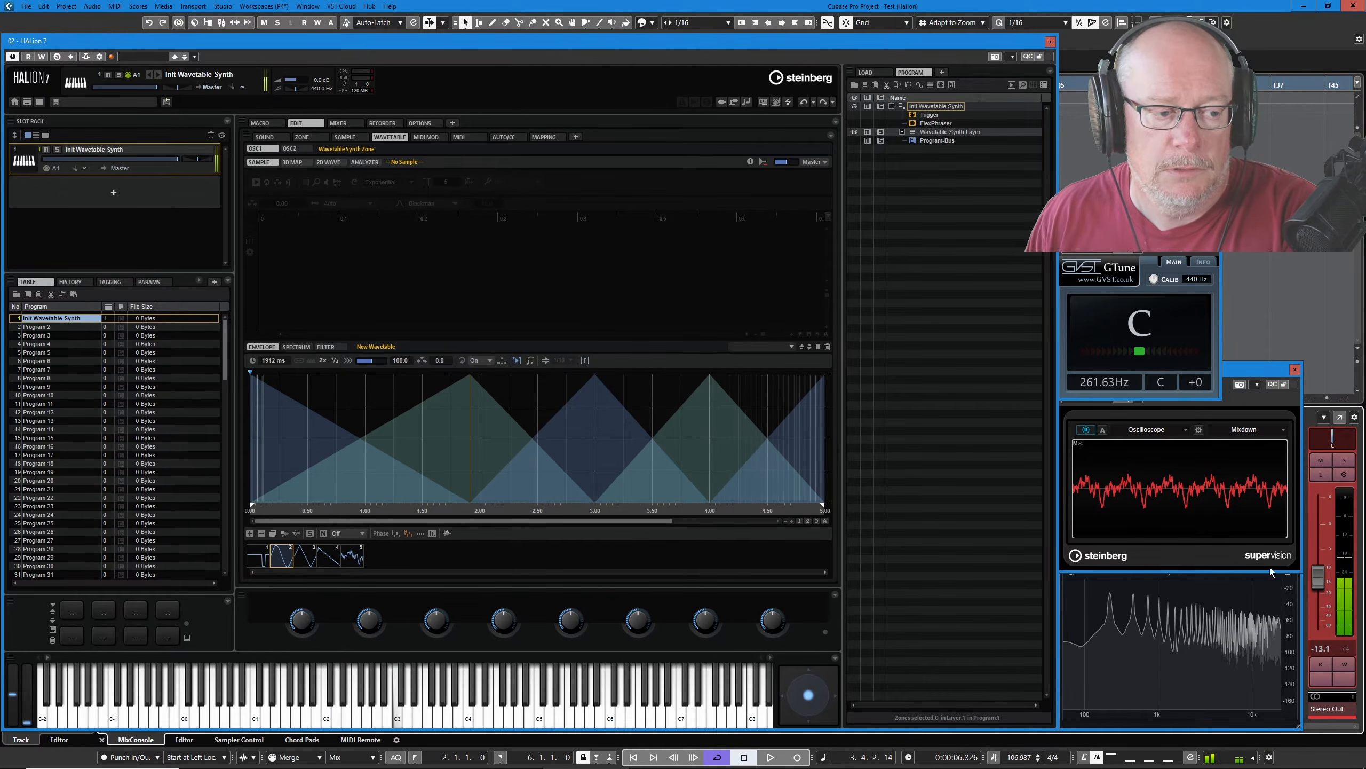
Try the wavetable envelope's alternate loop mode, and turn the loop off
{"action": "left_click", "coordinate": [482, 361]}
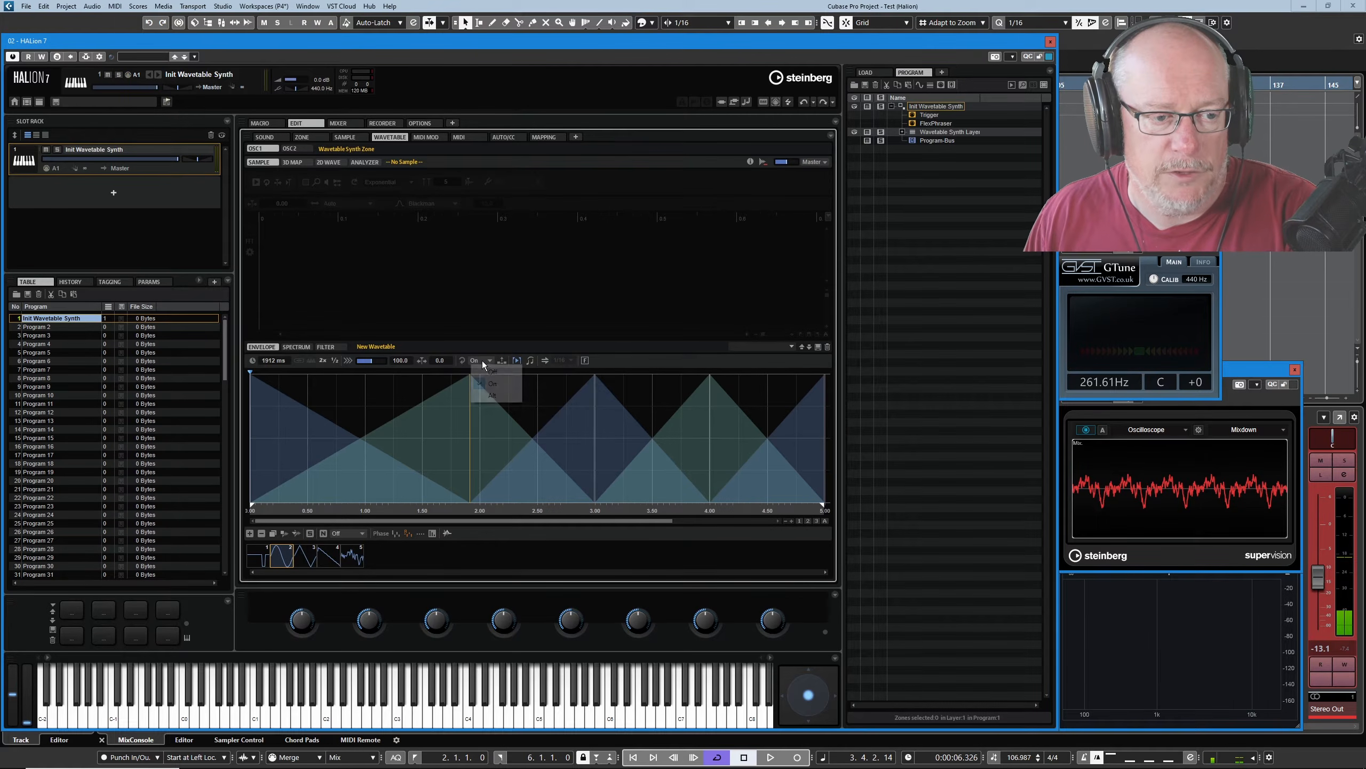
{"action": "left_click", "coordinate": [492, 396]}
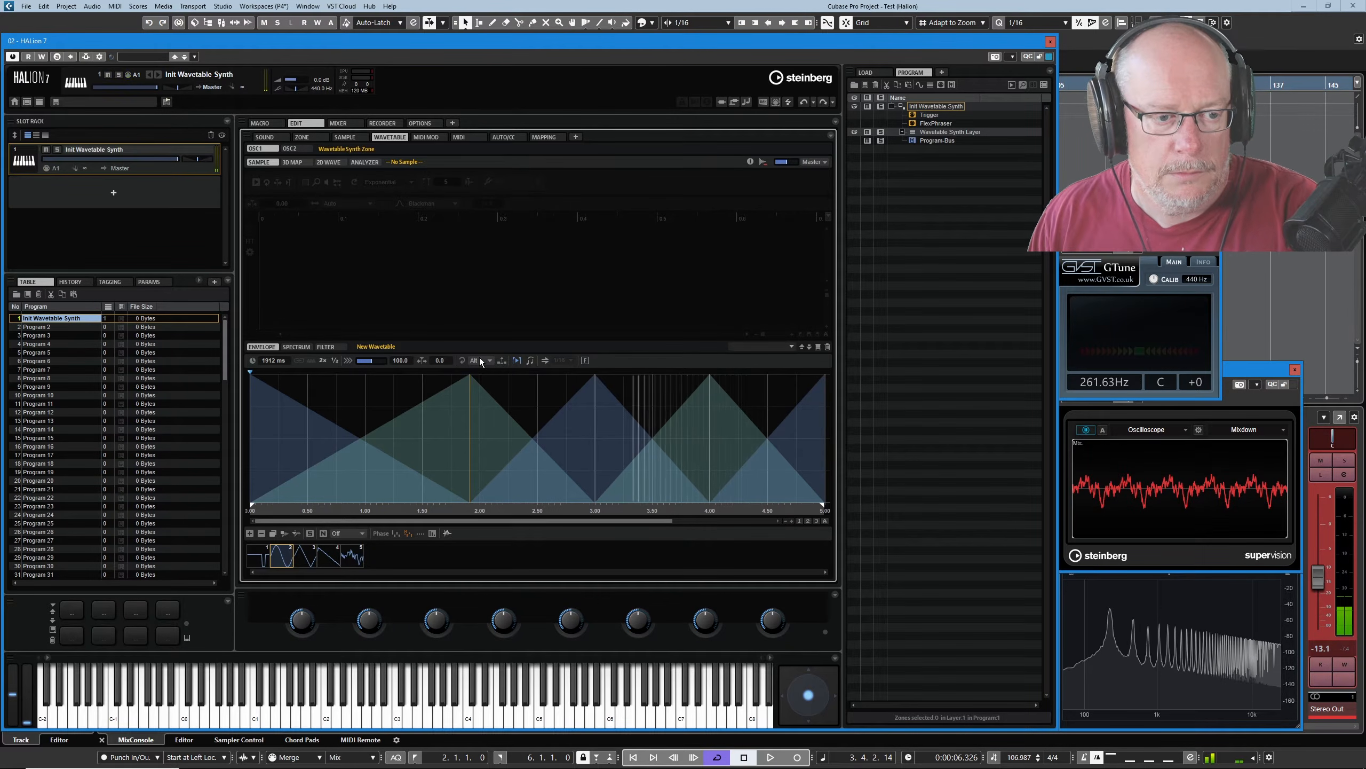
{"action": "left_click", "coordinate": [480, 362]}
{"action": "left_click", "coordinate": [483, 373]}
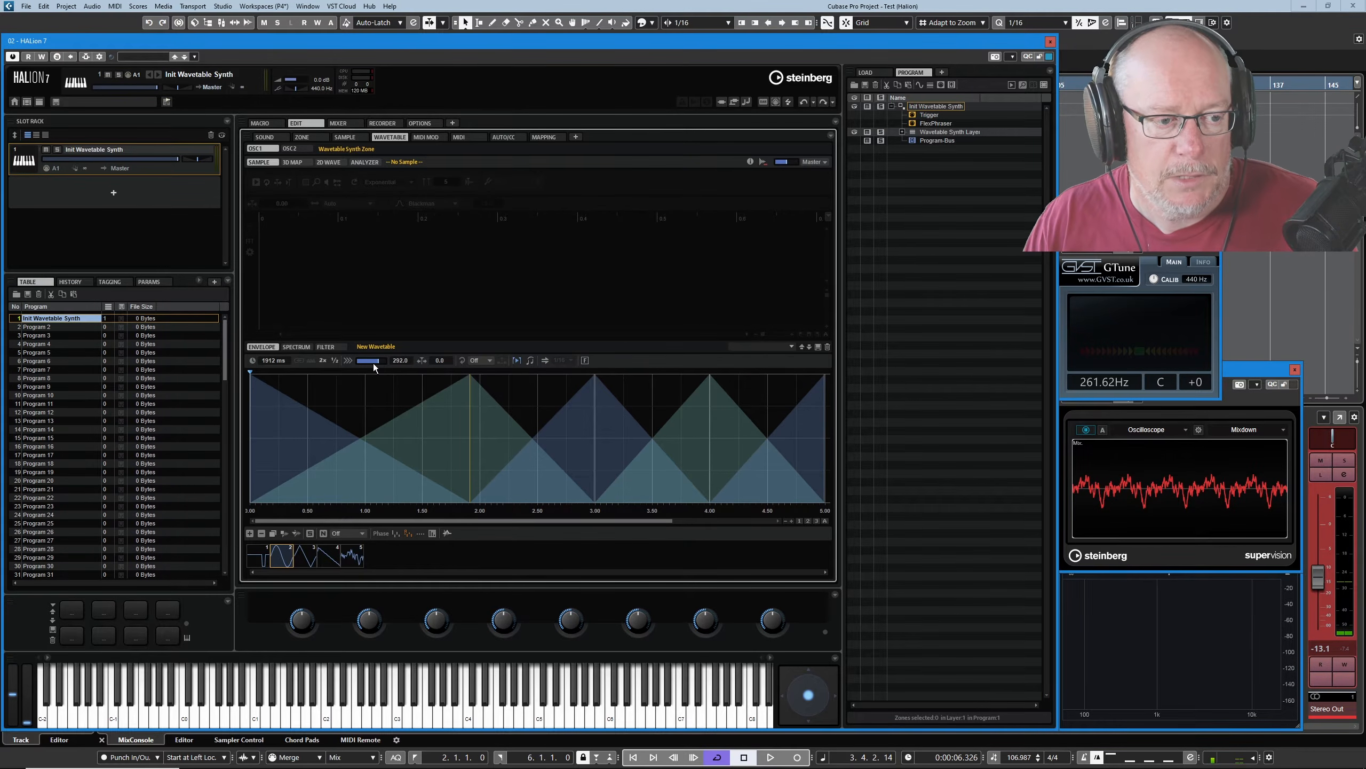
Try slower and faster wavetable envelope speeds, and reset the speed to 100
{"action": "left_click_drag", "start_coordinate": [375, 363], "coordinate": [354, 365]}
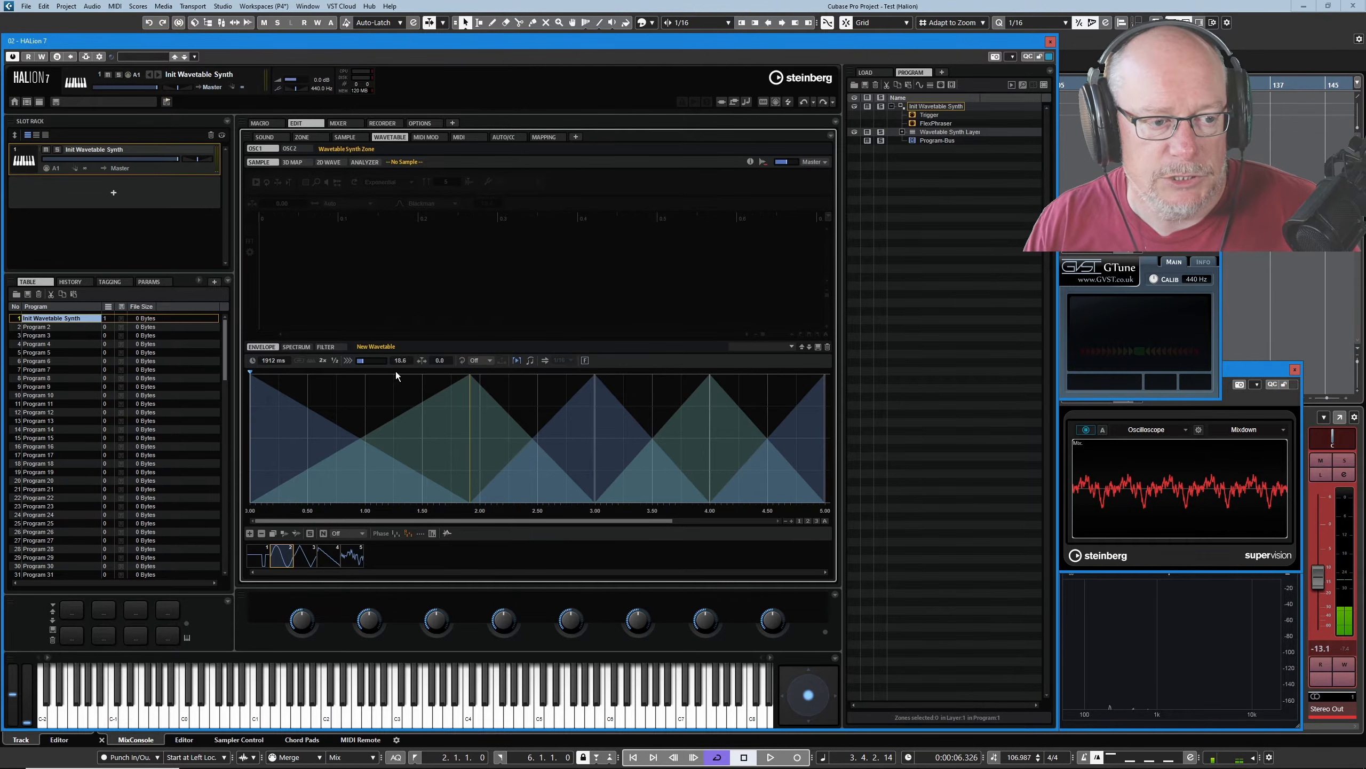
{"action": "left_click", "coordinate": [370, 364]}
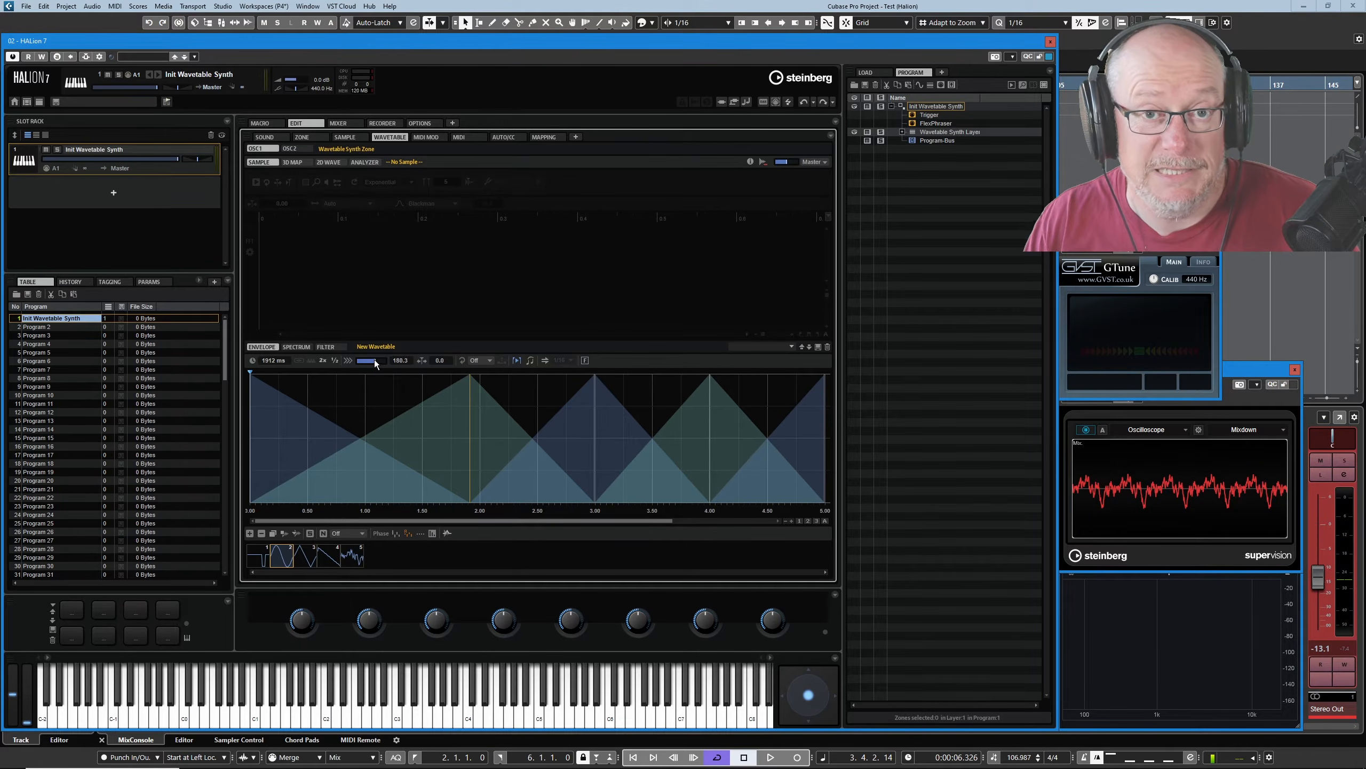
{"action": "double_click", "coordinate": [400, 361]}
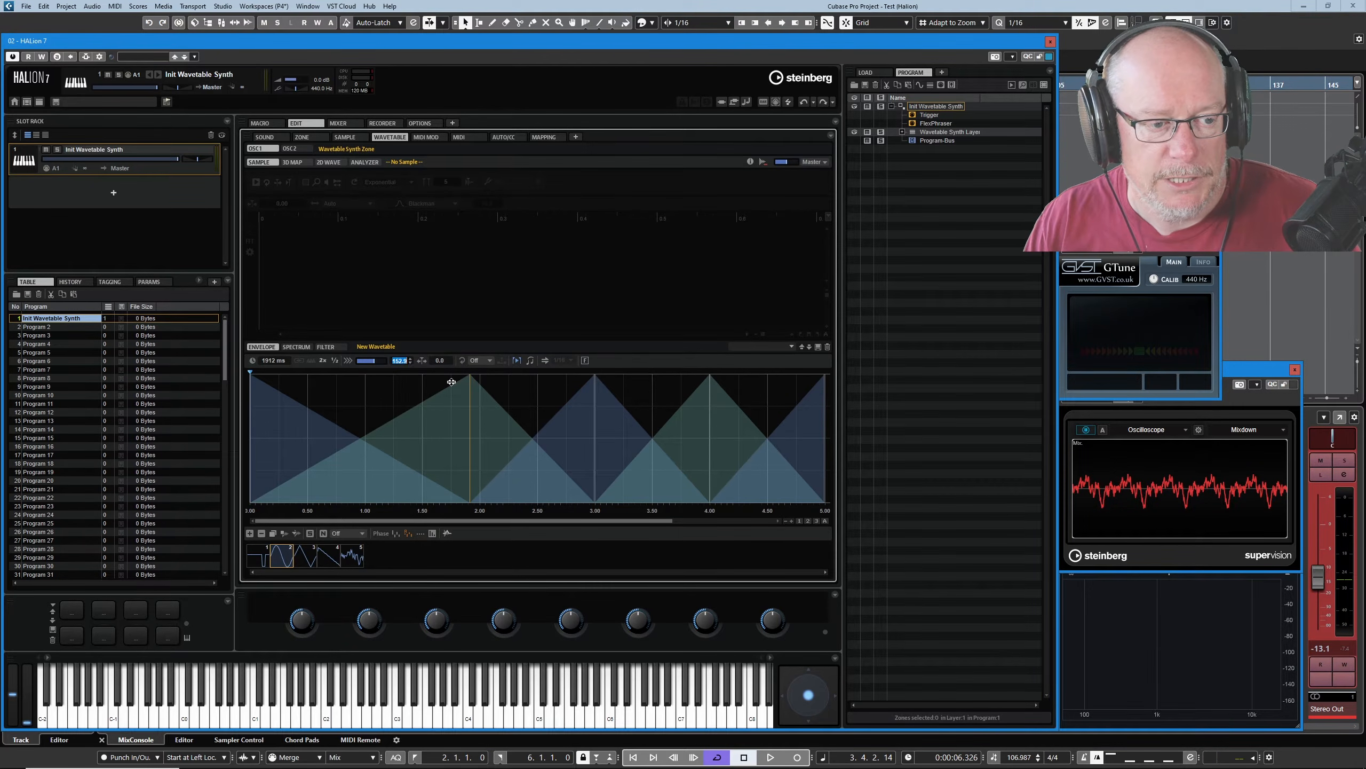
{"action": "type", "text": "100"}
{"action": "key", "text": "Return"}
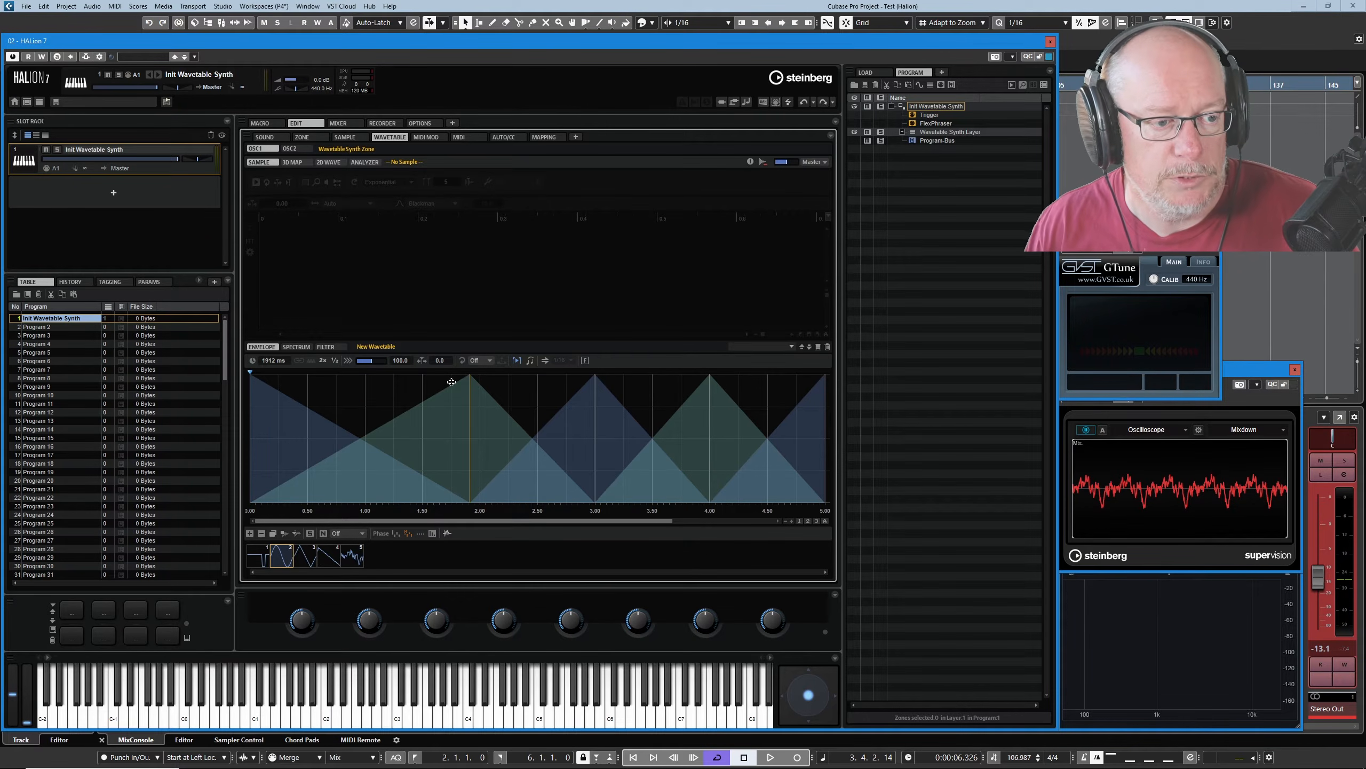
Try doubling and halving the whole envelope's duration, and move the second wave's node to about 1078 ms
{"action": "left_click", "coordinate": [325, 359]}
{"action": "left_click", "coordinate": [334, 361]}
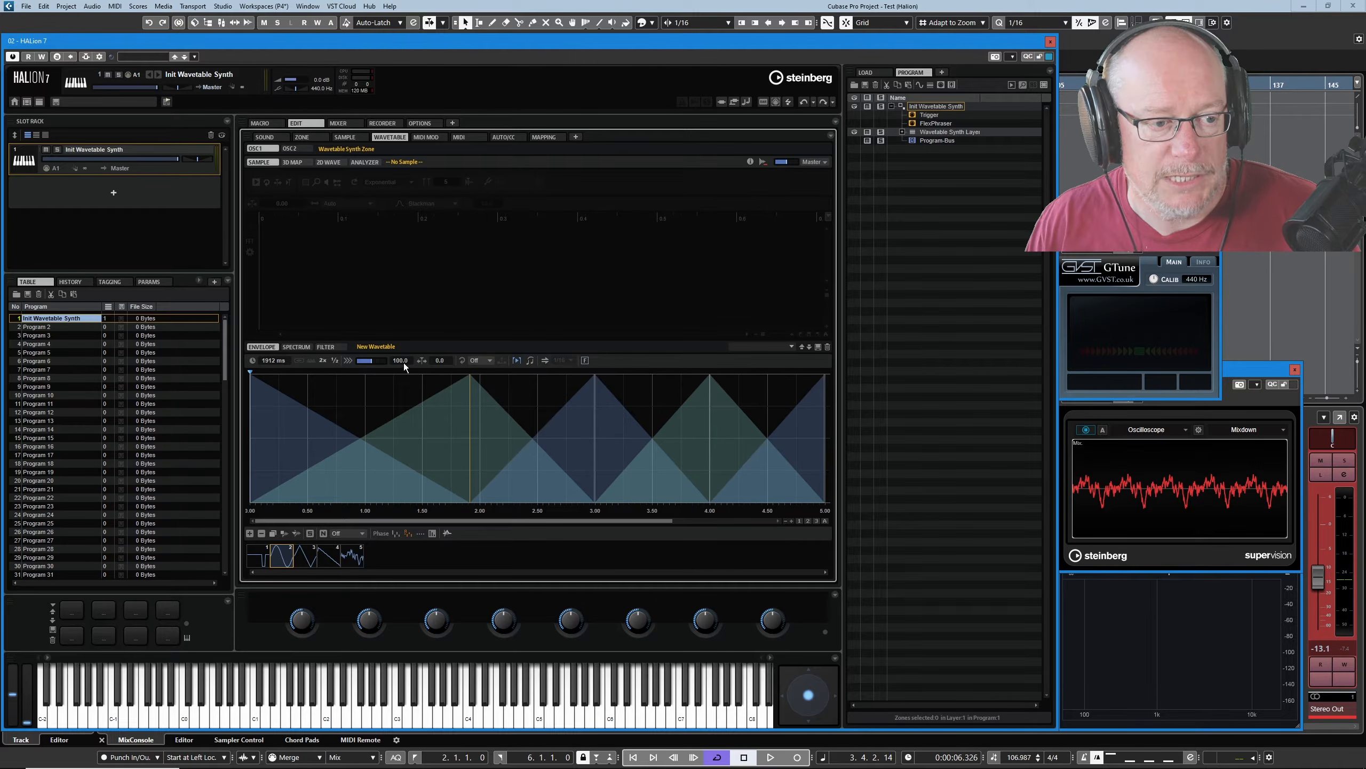
{"action": "left_click", "coordinate": [323, 361]}
{"action": "left_click", "coordinate": [323, 361]}
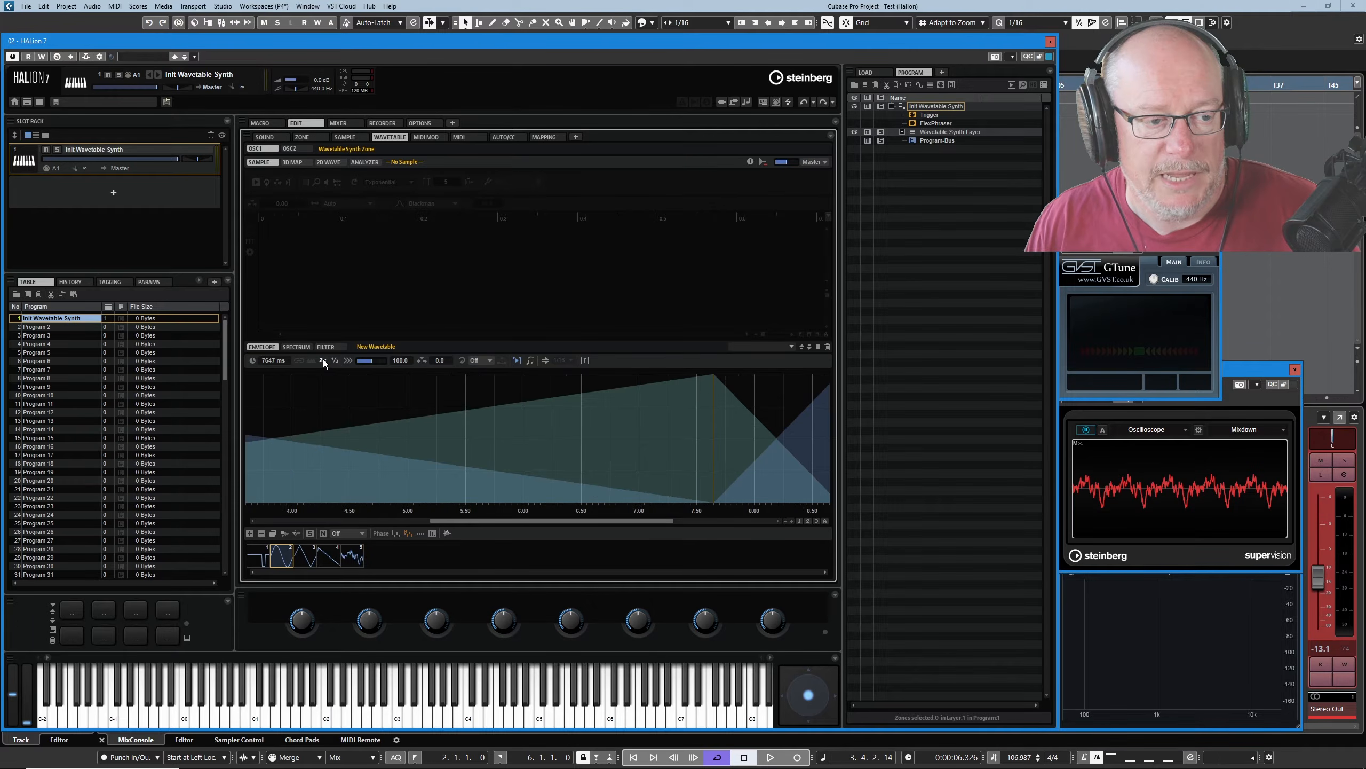
{"action": "left_click", "coordinate": [323, 361]}
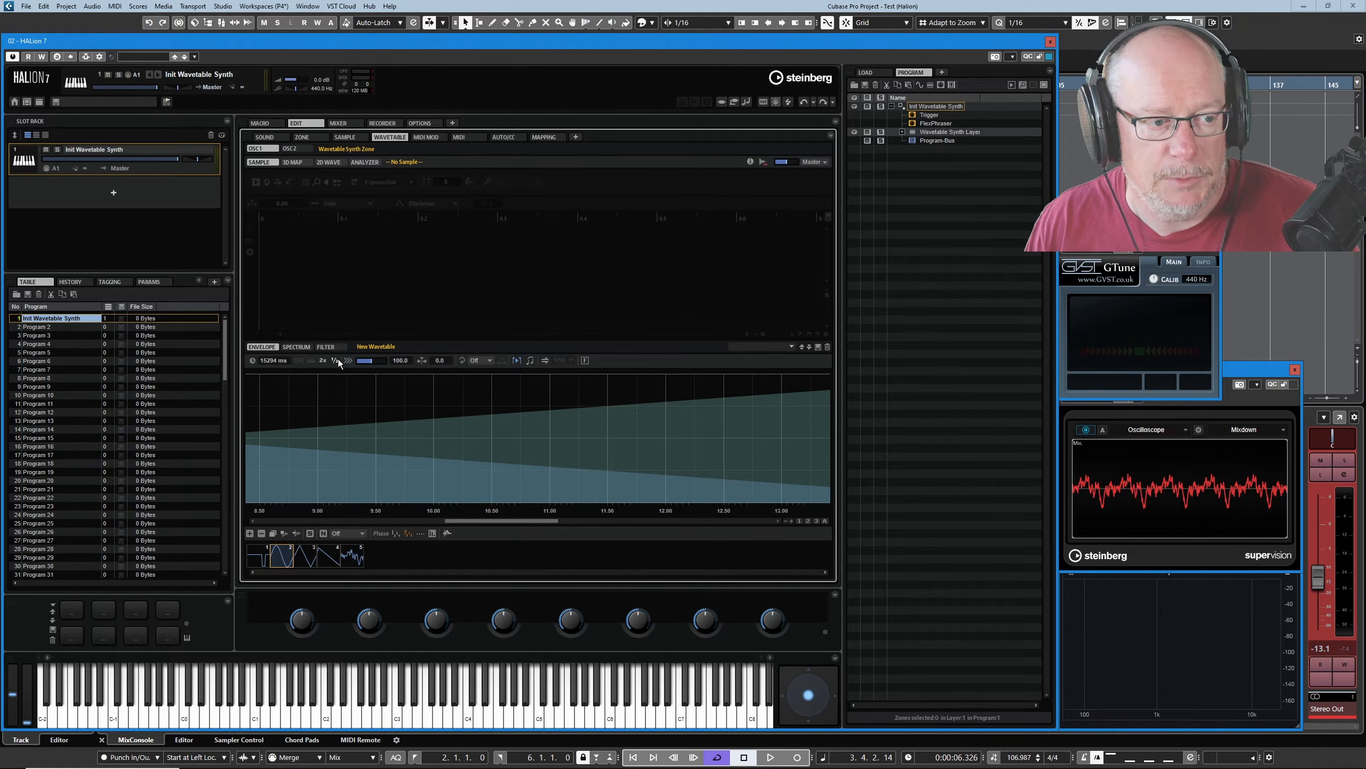
{"action": "left_click", "coordinate": [336, 361]}
{"action": "left_click", "coordinate": [336, 361]}
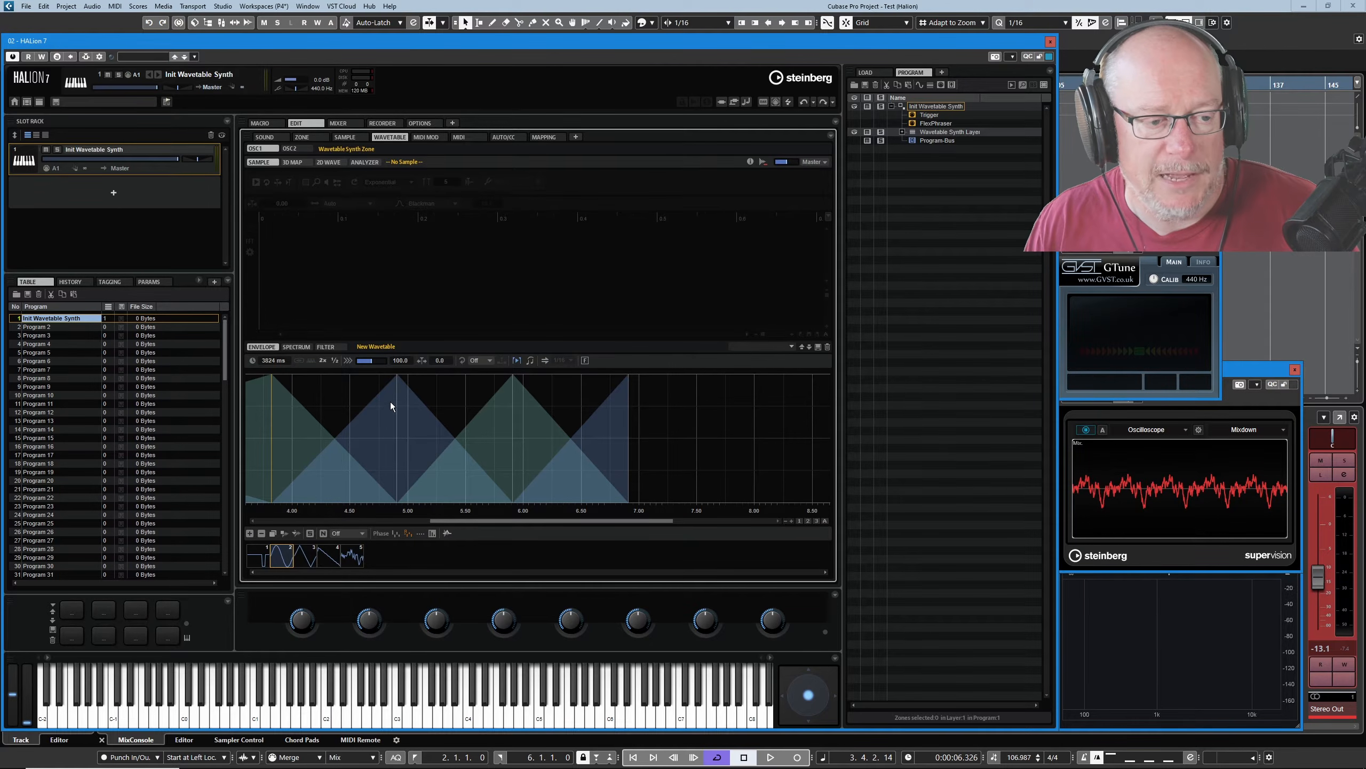
{"action": "left_click", "coordinate": [336, 360]}
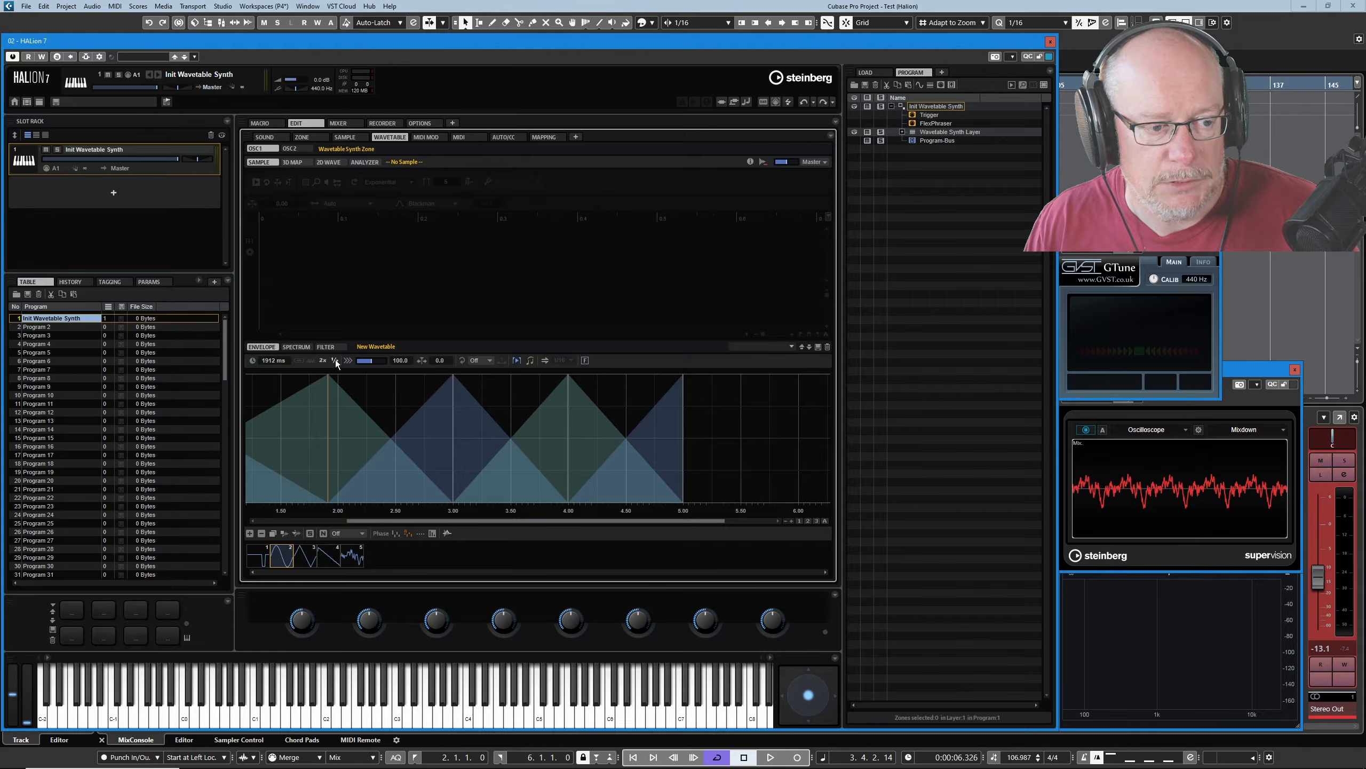
{"action": "left_click", "coordinate": [335, 361]}
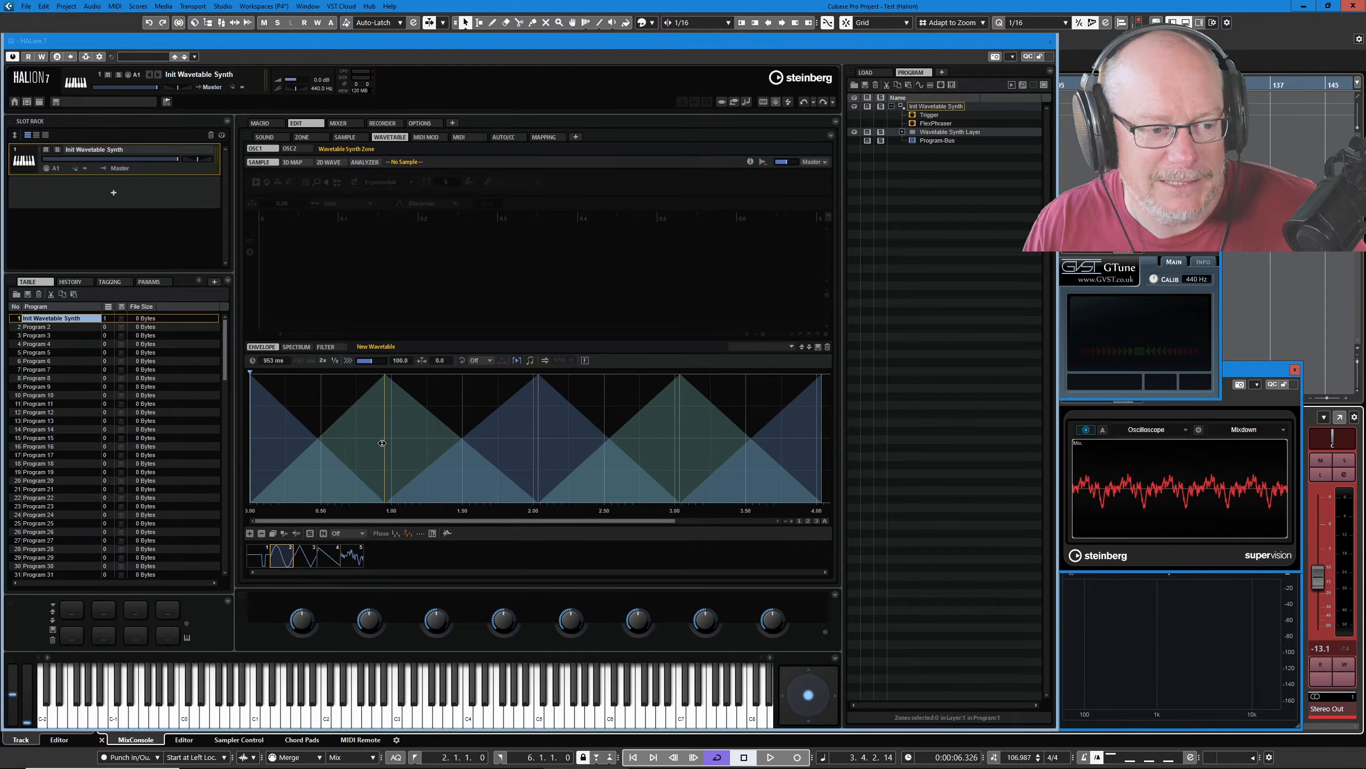
{"action": "left_click_drag", "start_coordinate": [382, 442], "coordinate": [397, 432]}
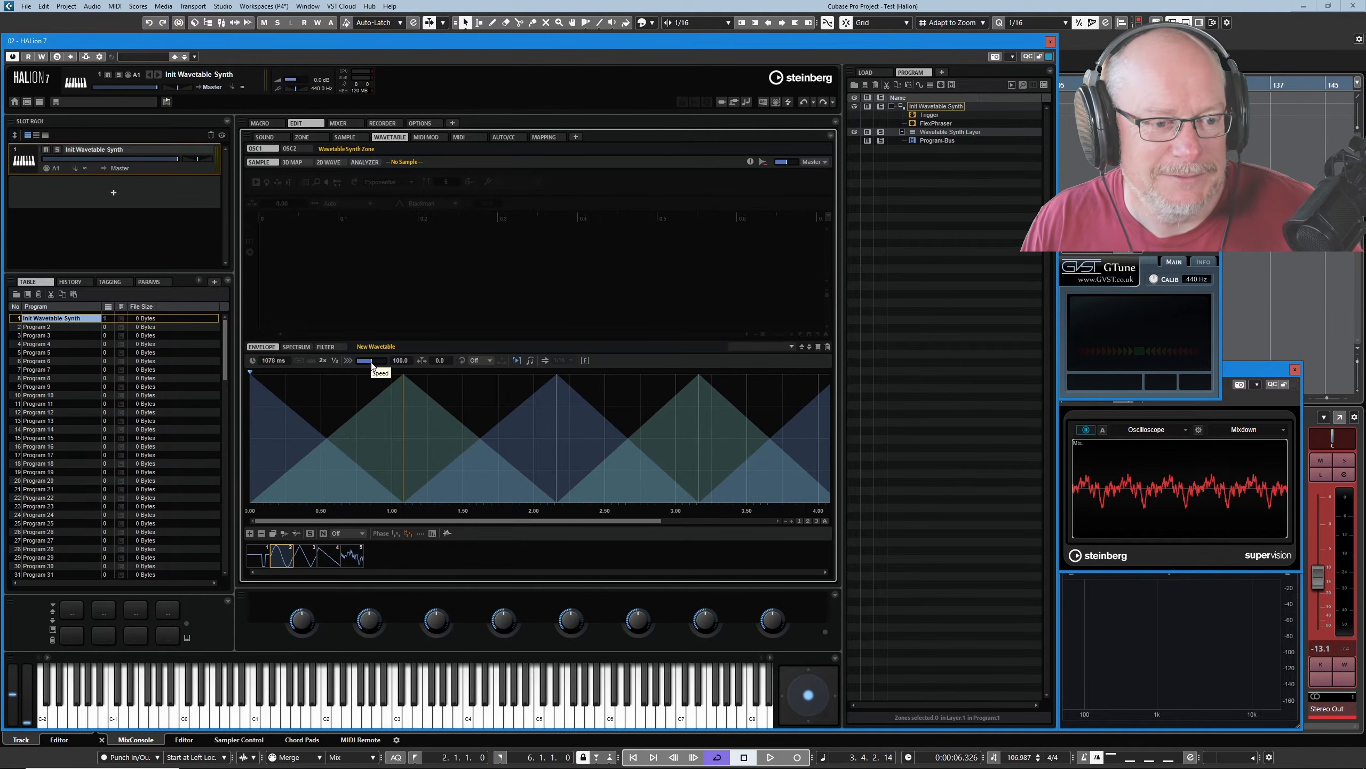
Delete the third wave, and clear all the remaining waves from the wavetable
{"action": "left_click", "coordinate": [314, 556]}
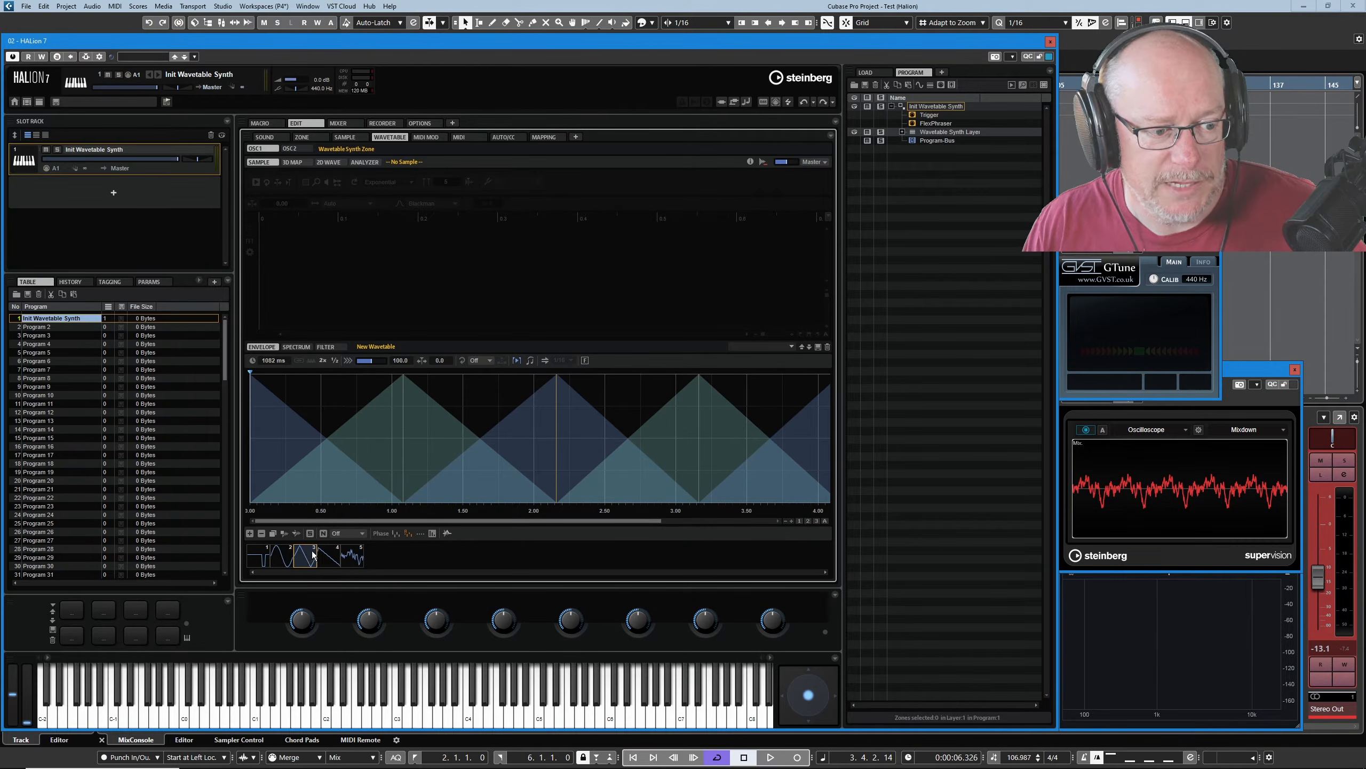
{"action": "right_click", "coordinate": [297, 553]}
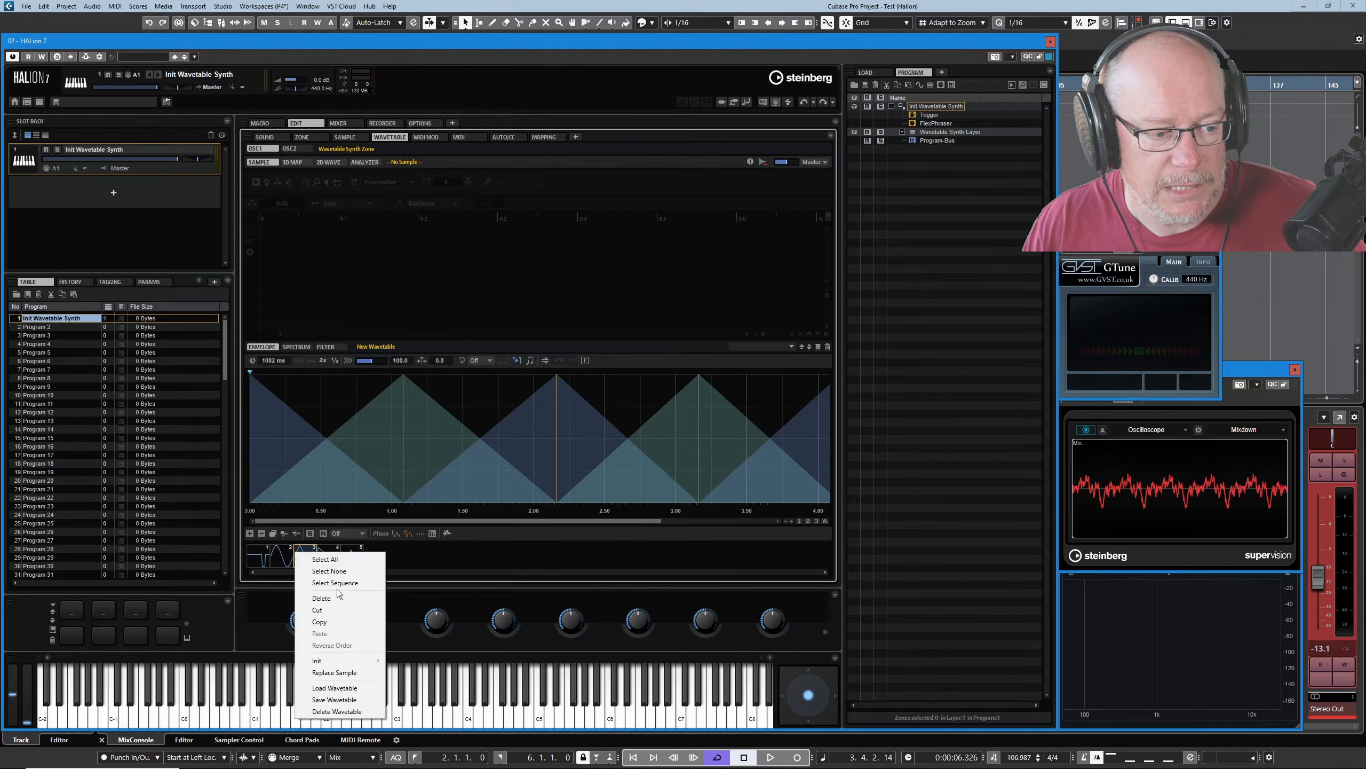
{"action": "left_click", "coordinate": [322, 597]}
{"action": "right_click", "coordinate": [287, 559]}
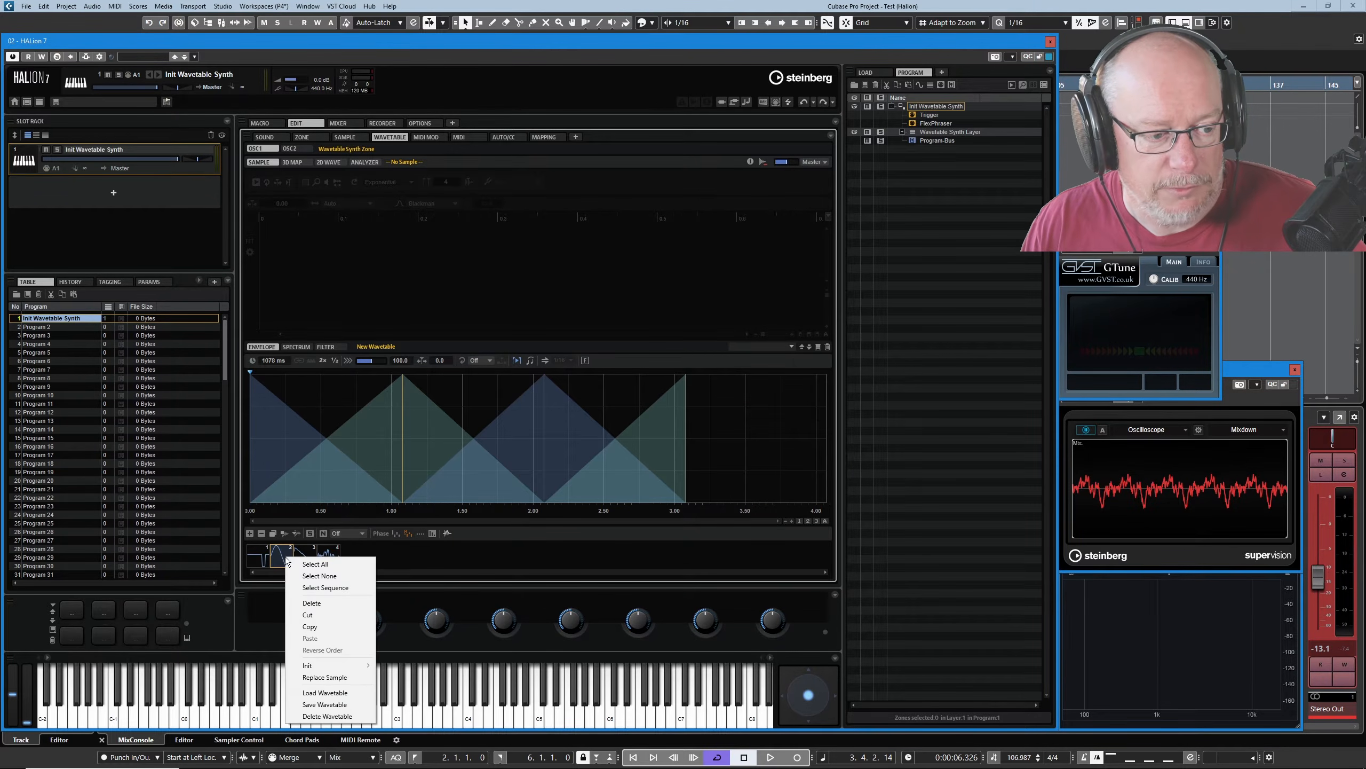
{"action": "left_click", "coordinate": [326, 565]}
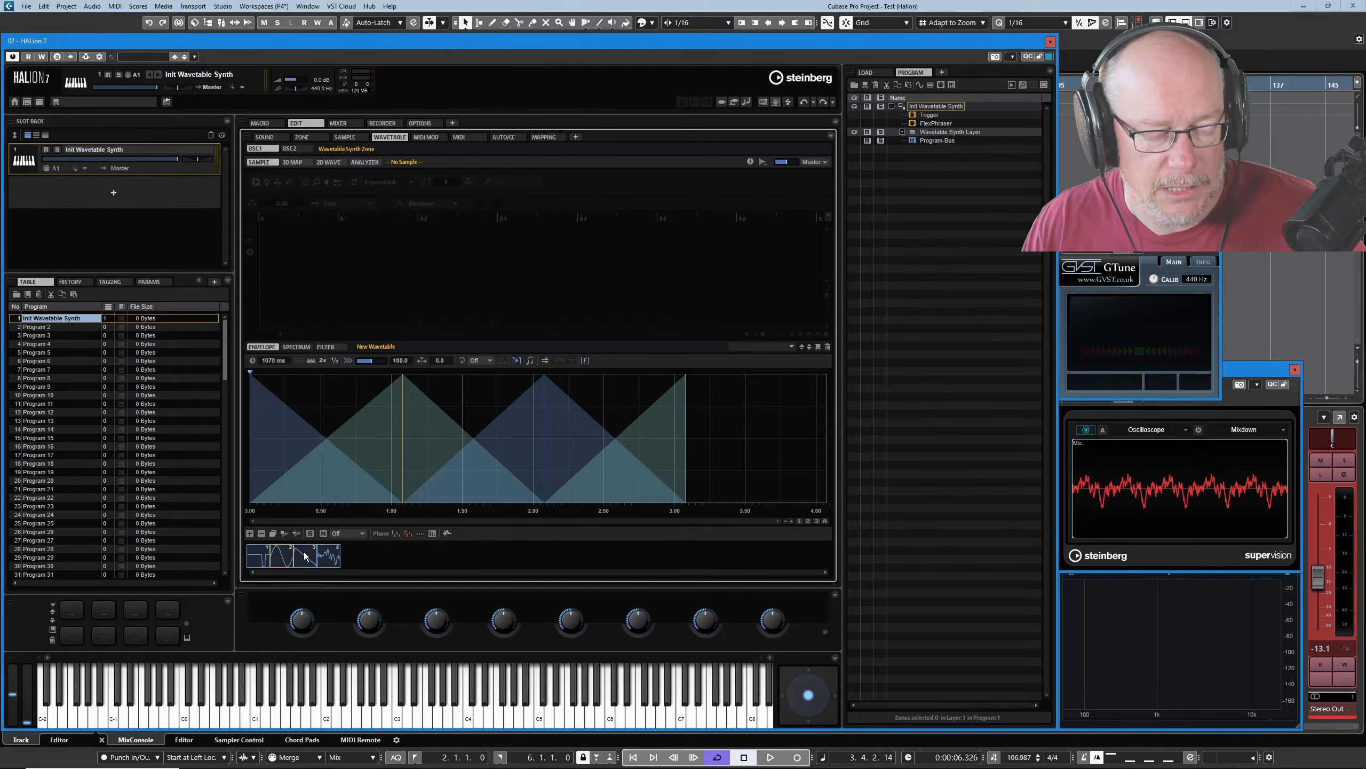
{"action": "right_click", "coordinate": [304, 554]}
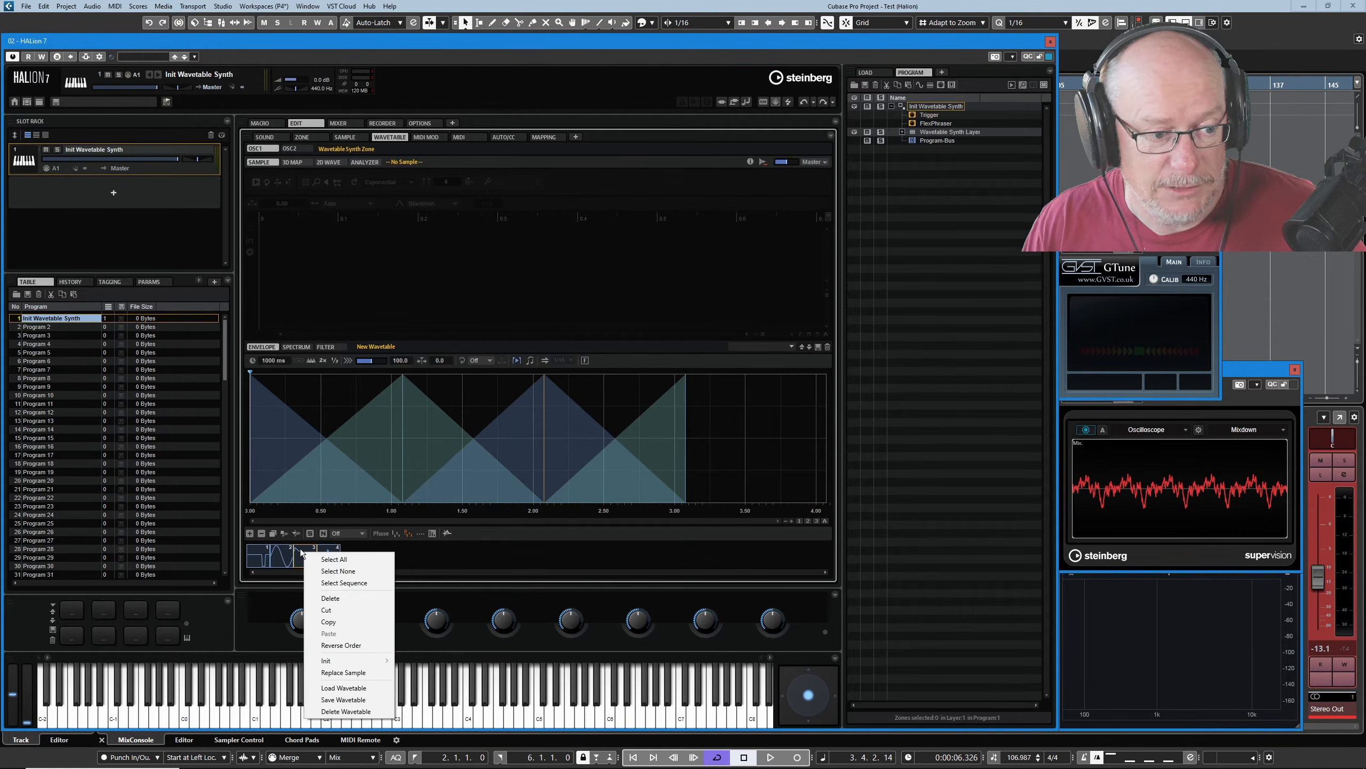
{"action": "left_click", "coordinate": [342, 597]}
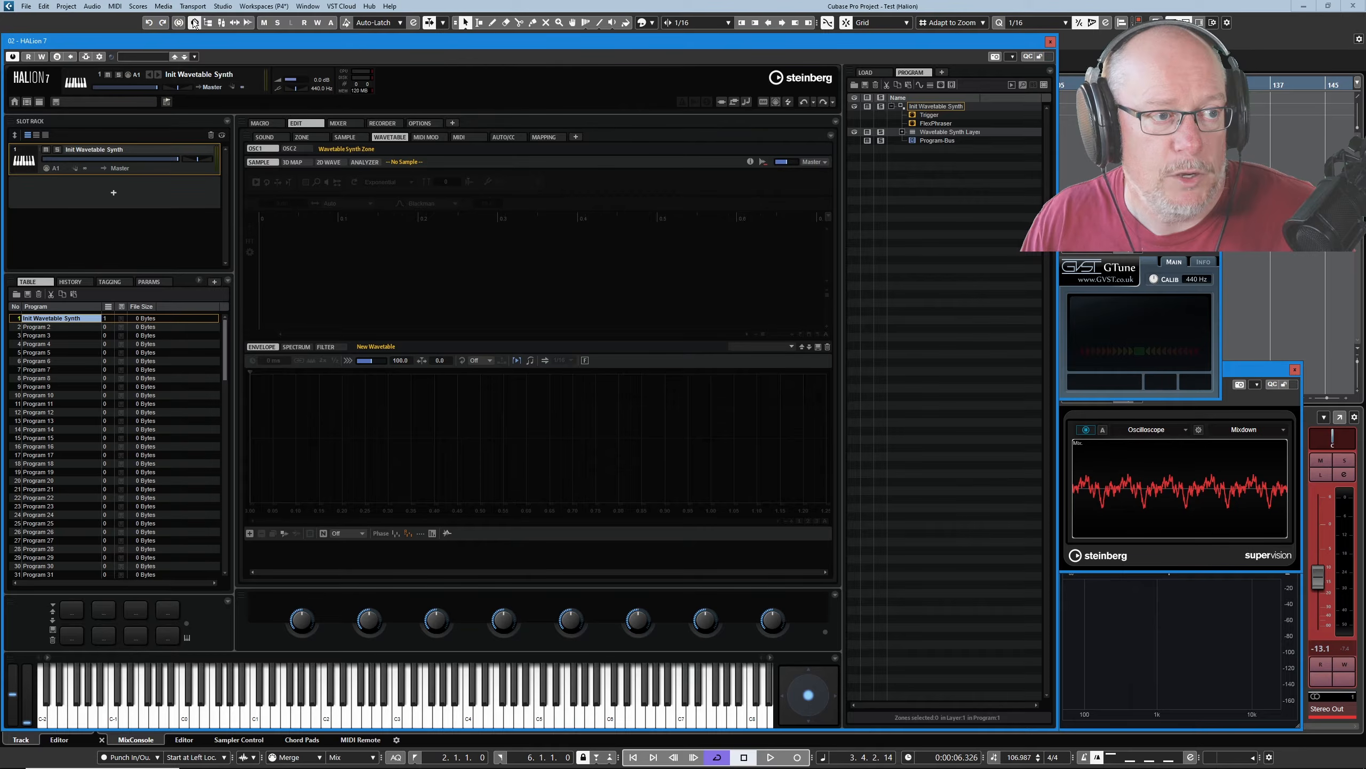
Load the MediaBay sample FC01_GF_MFX_SOR into the wavetable's sample editor and audition it
{"action": "key", "text": "F5"}
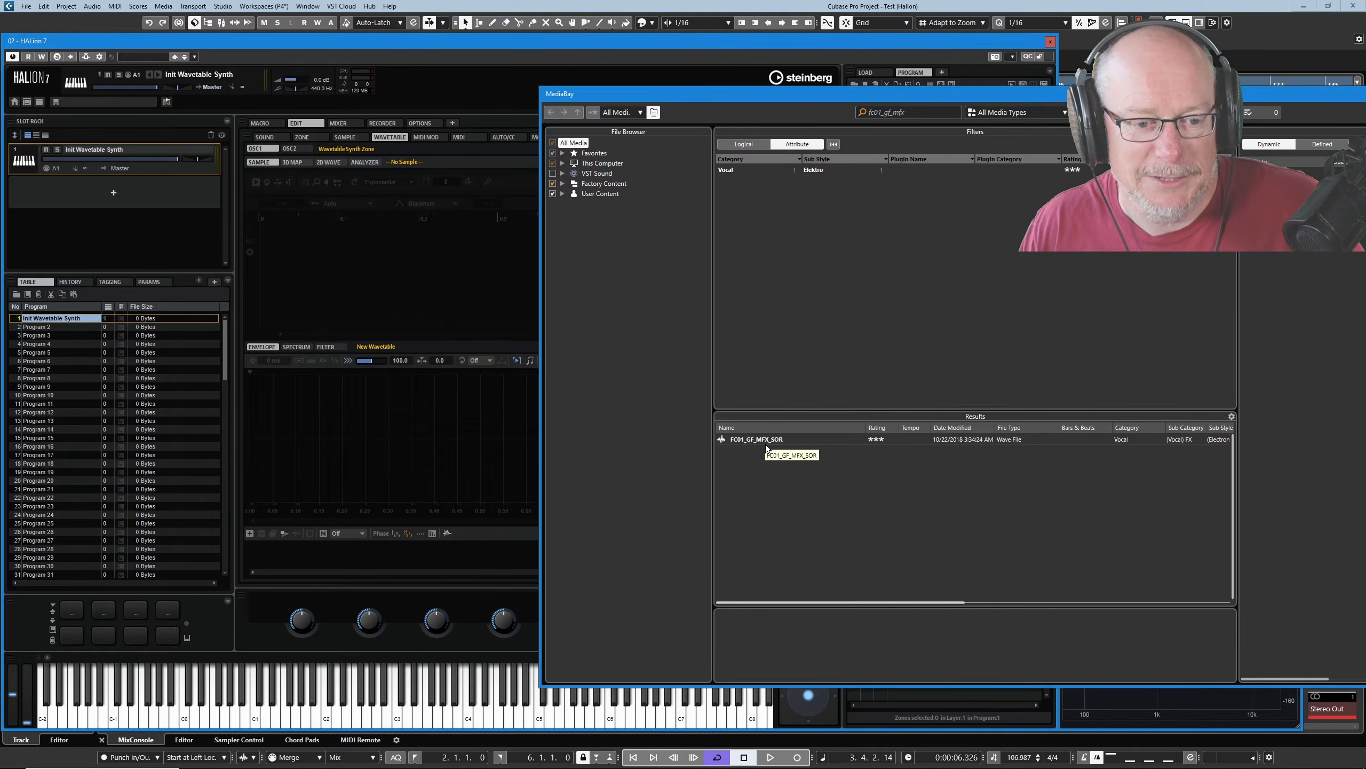
{"action": "left_click_drag", "start_coordinate": [771, 441], "coordinate": [334, 253]}
{"action": "left_click_drag", "start_coordinate": [744, 101], "coordinate": [1365, 101]}
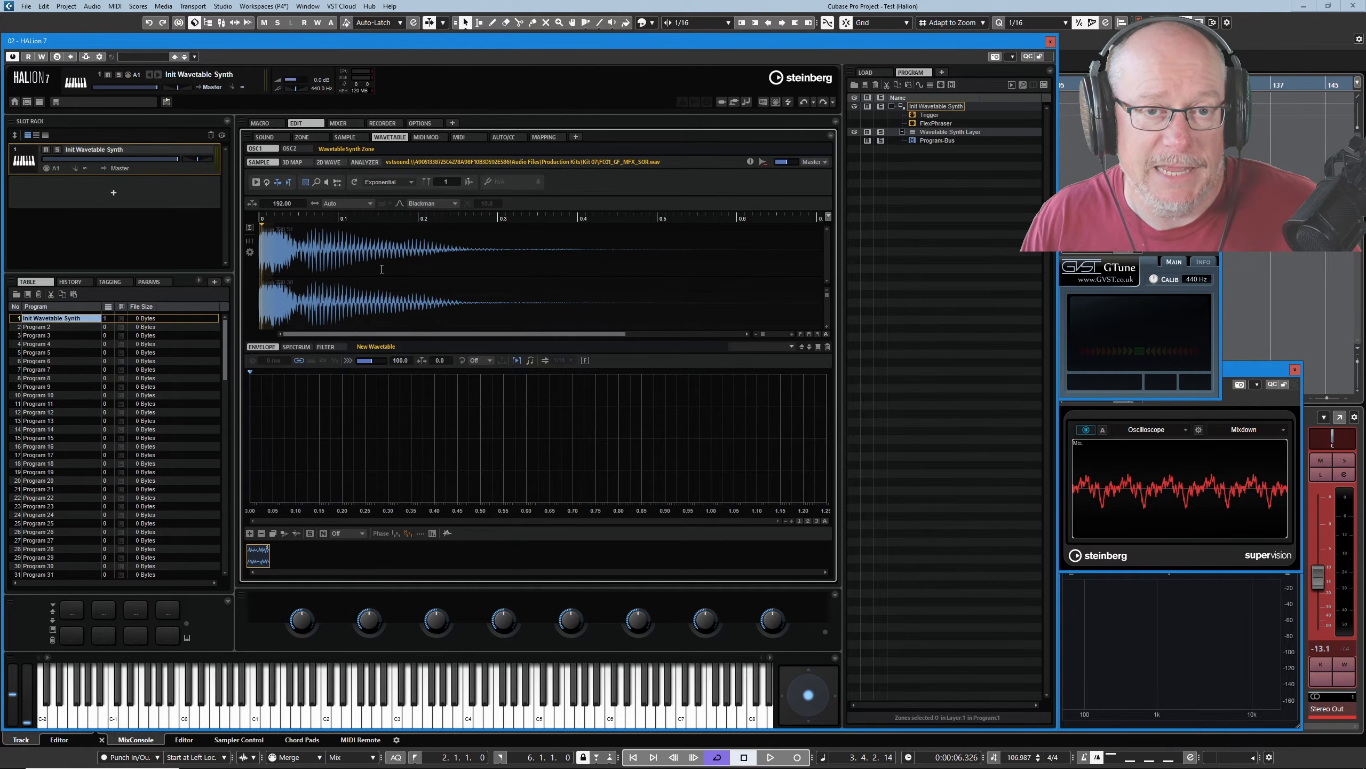
{"action": "left_click", "coordinate": [260, 184]}
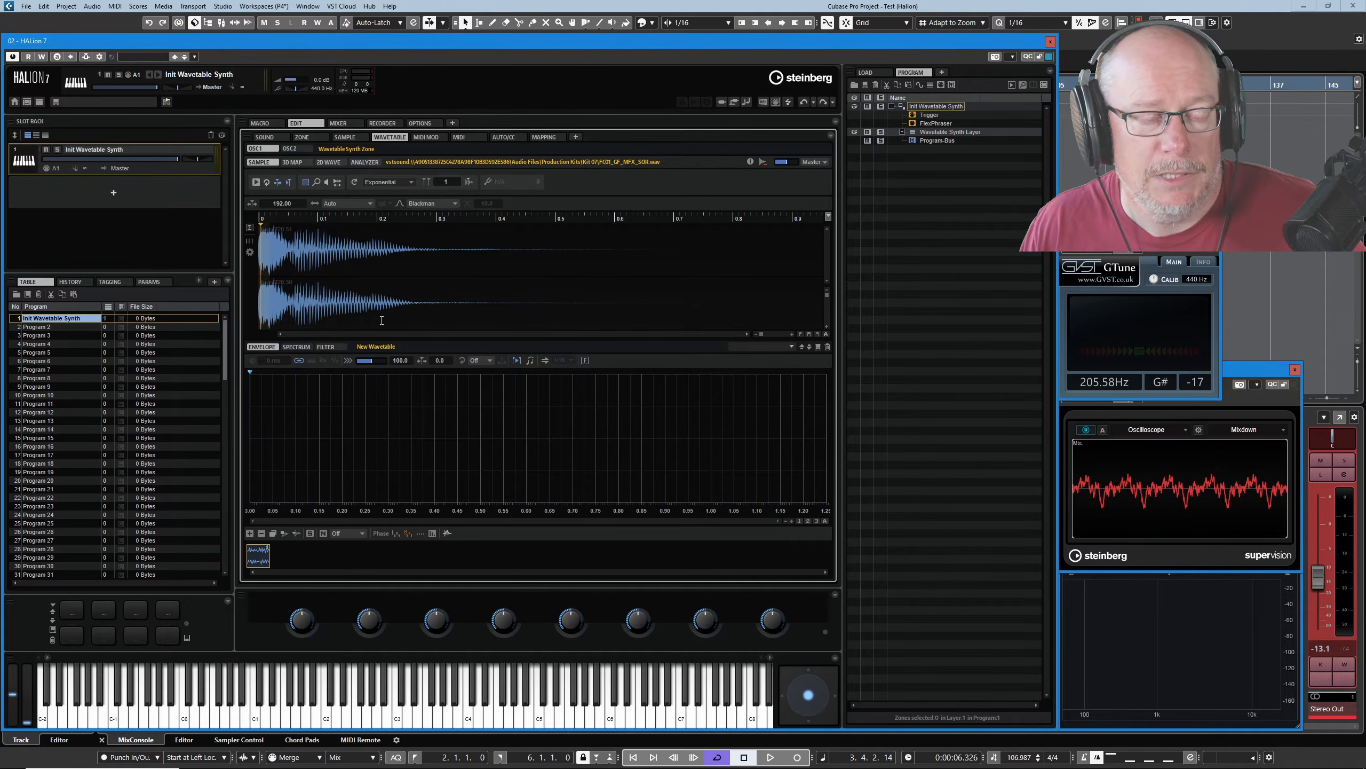
Run pitch detection on the sample and check the detected pitch curve along both channels
{"action": "left_click", "coordinate": [489, 178]}
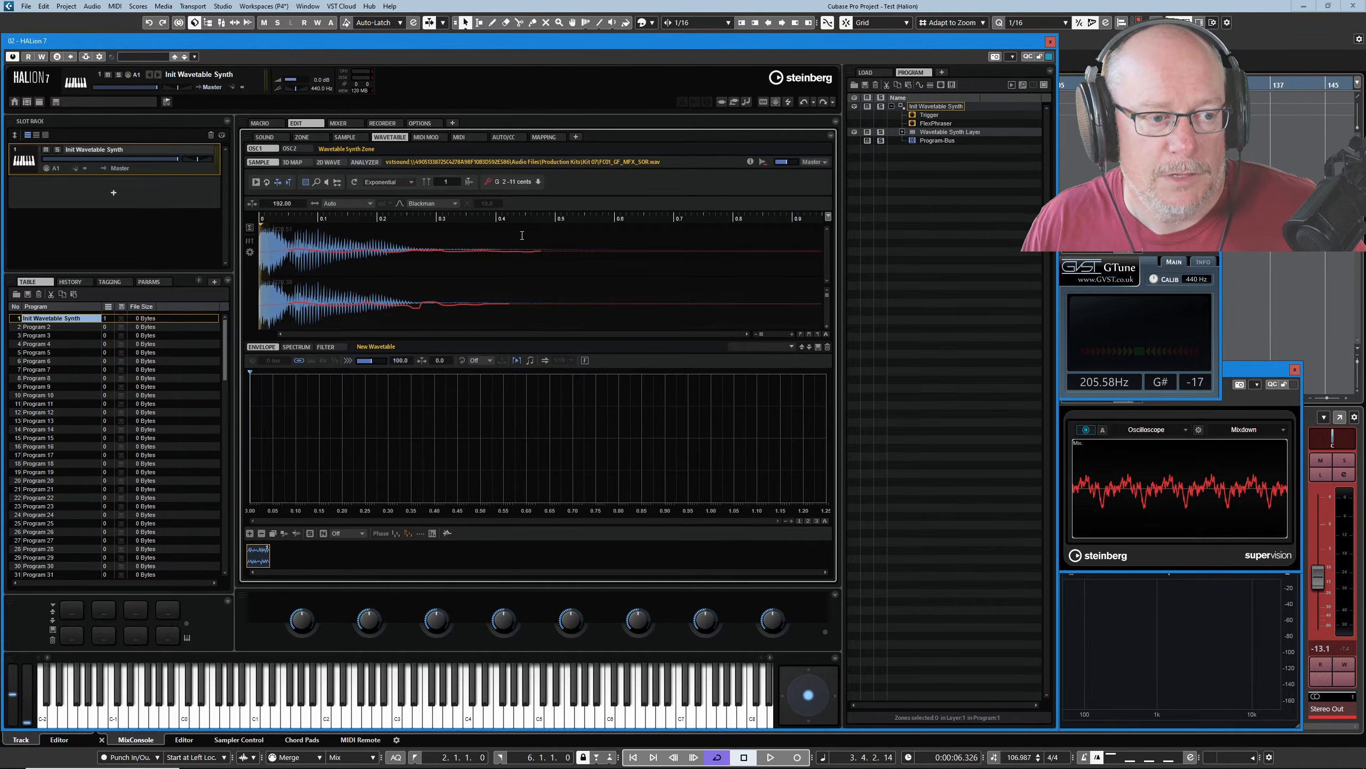
{"action": "mouse_move", "coordinate": [313, 249]}
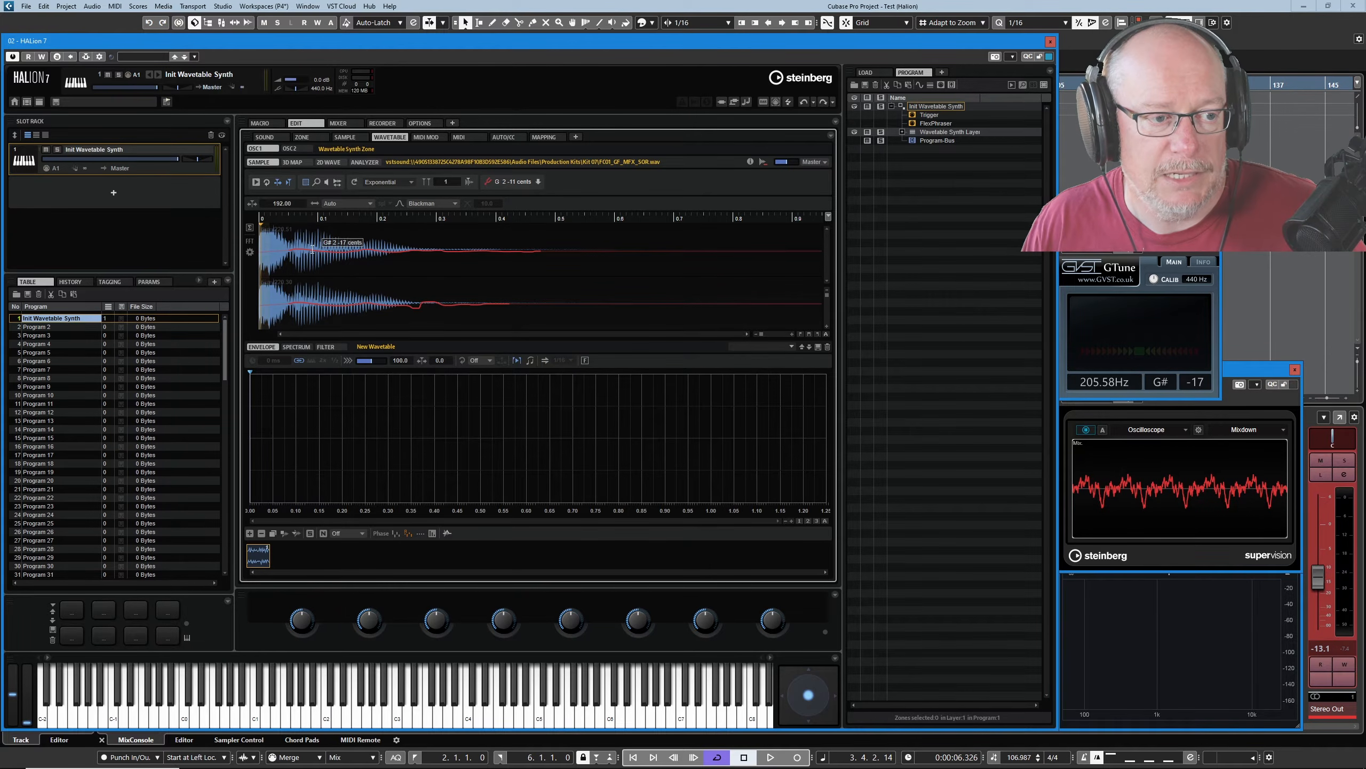
{"action": "mouse_move", "coordinate": [418, 308]}
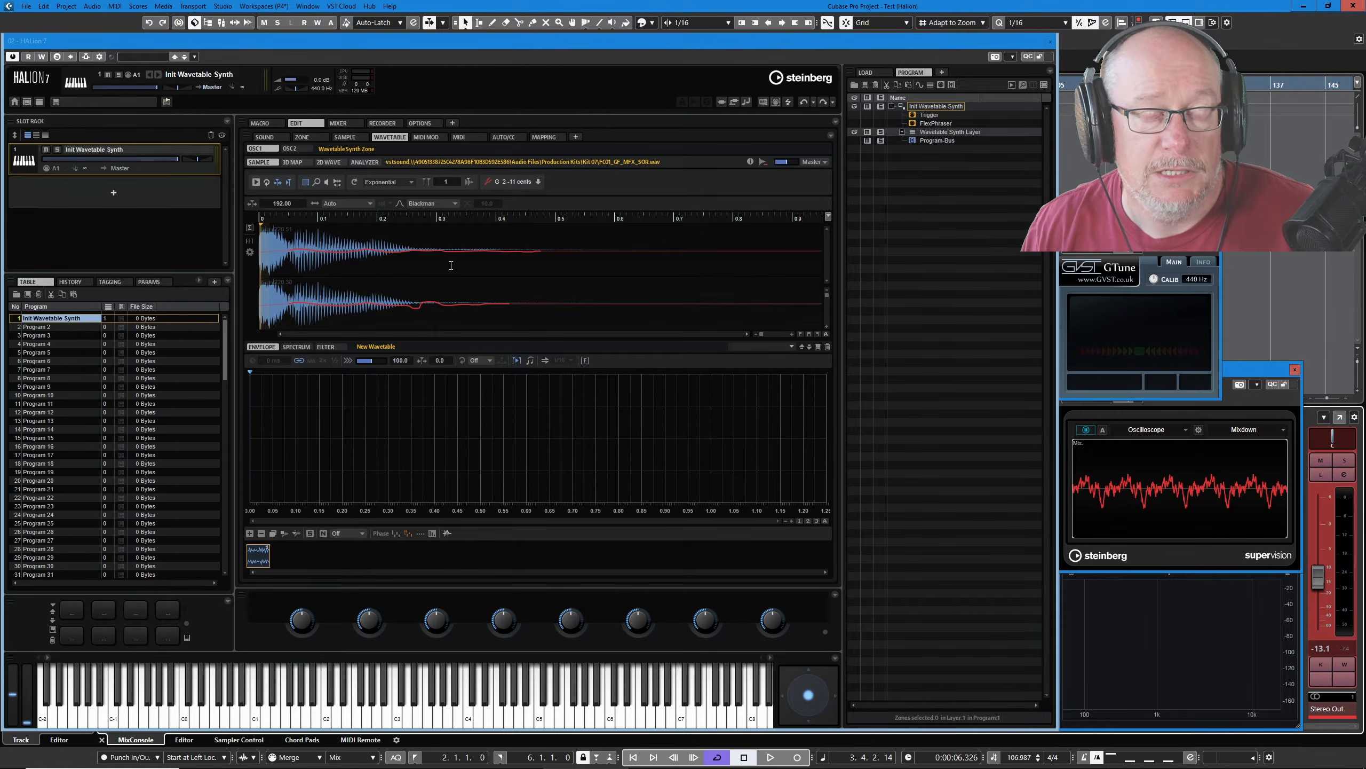
Generate 50 wave markers across the sample and play the sample
{"action": "double_click", "coordinate": [446, 181]}
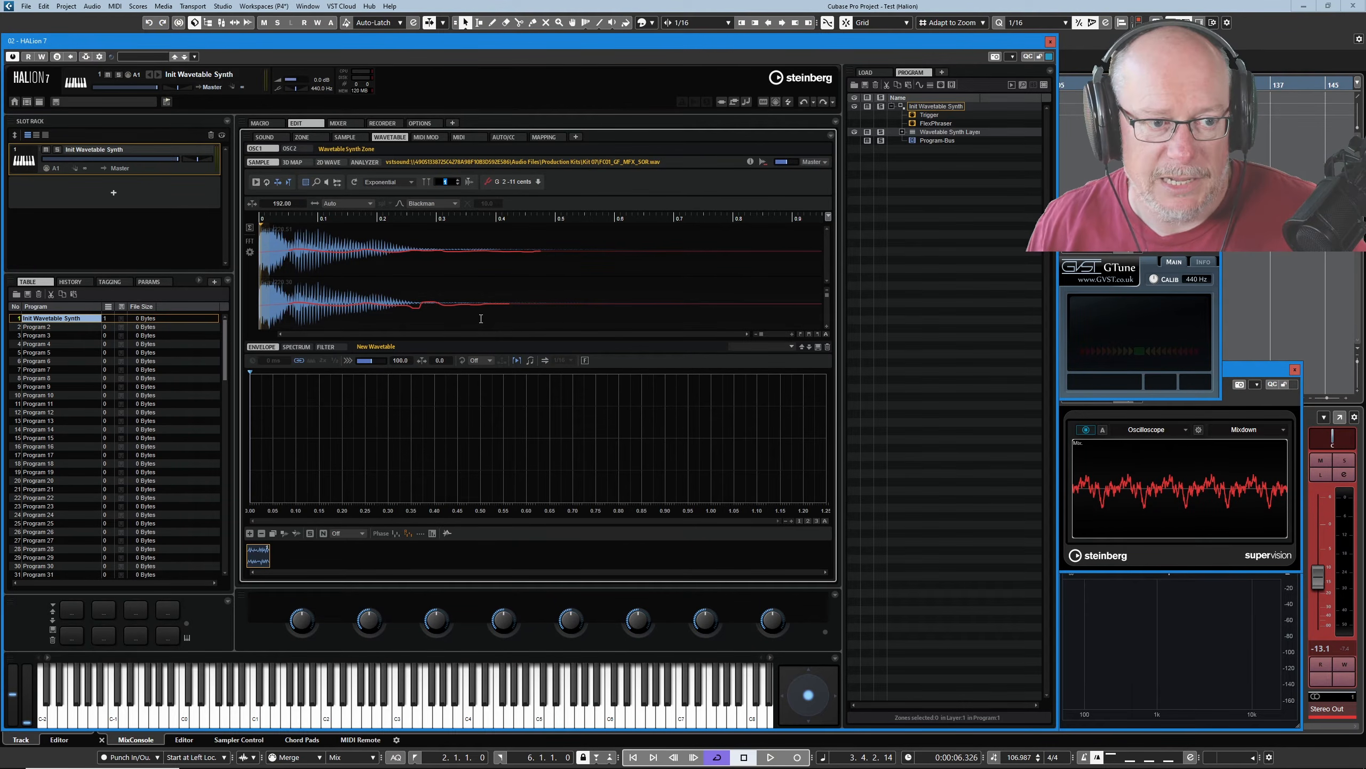
{"action": "type", "text": "50"}
{"action": "key", "text": "Return"}
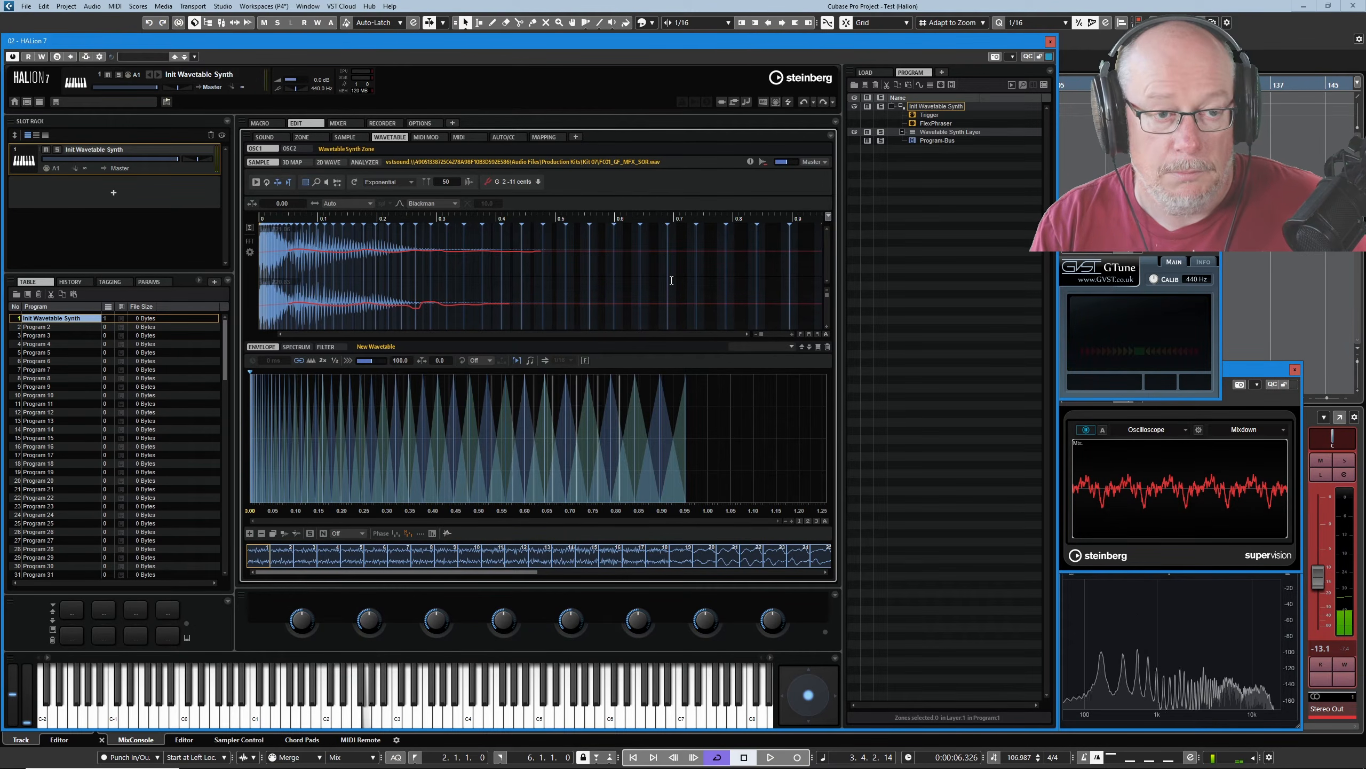
{"action": "left_click", "coordinate": [255, 181]}
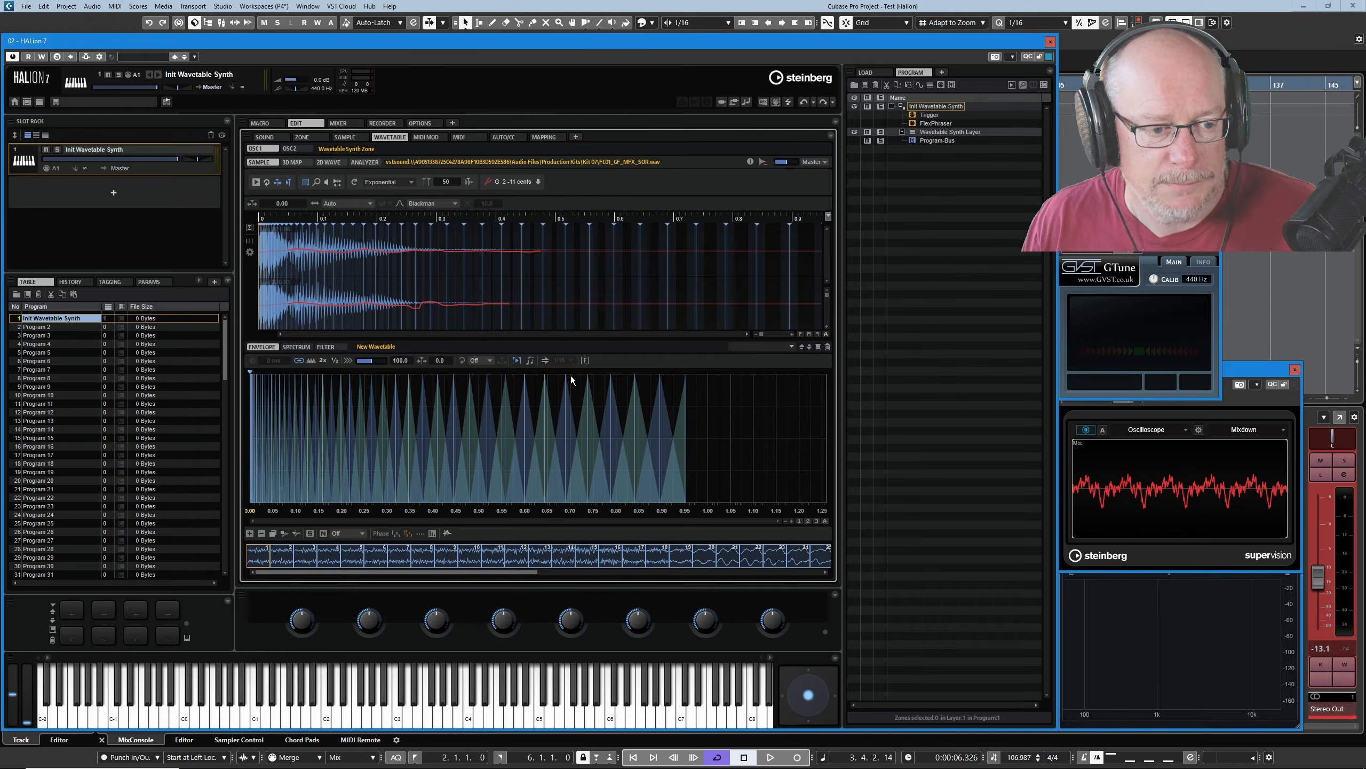
Select wave 17 and wave 21 in turn, and examine their markers and highlighted sample regions at close range
{"action": "left_click_drag", "start_coordinate": [281, 271], "coordinate": [282, 270]}
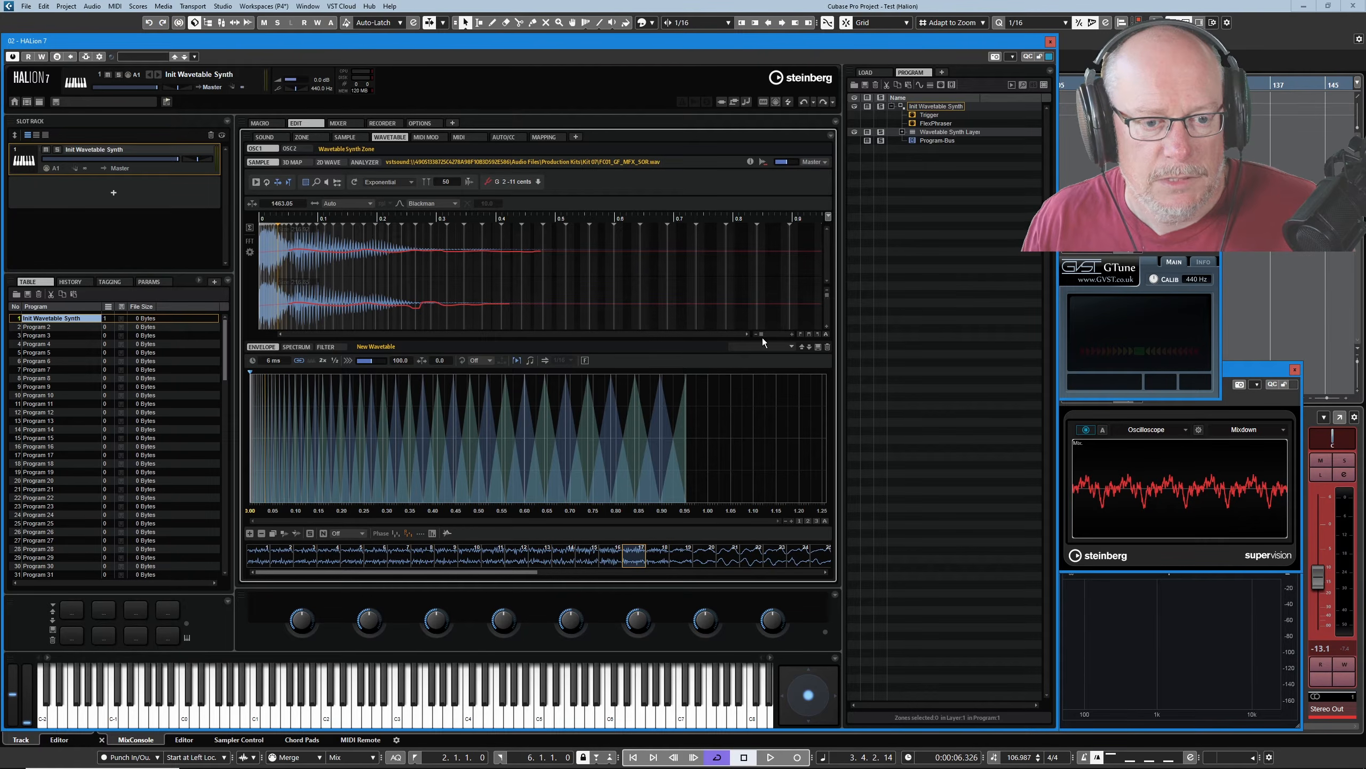
{"action": "left_click_drag", "start_coordinate": [763, 333], "coordinate": [773, 331]}
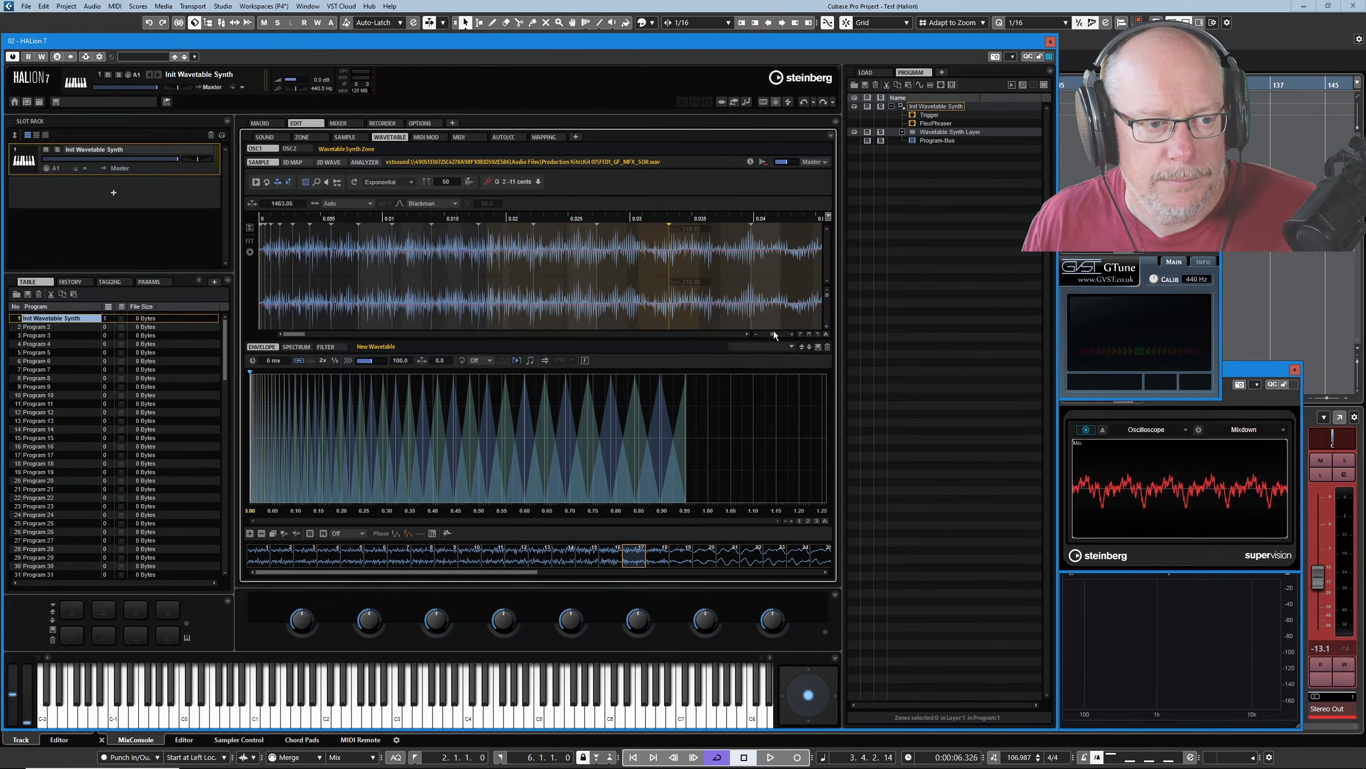
{"action": "left_click_drag", "start_coordinate": [296, 332], "coordinate": [299, 331]}
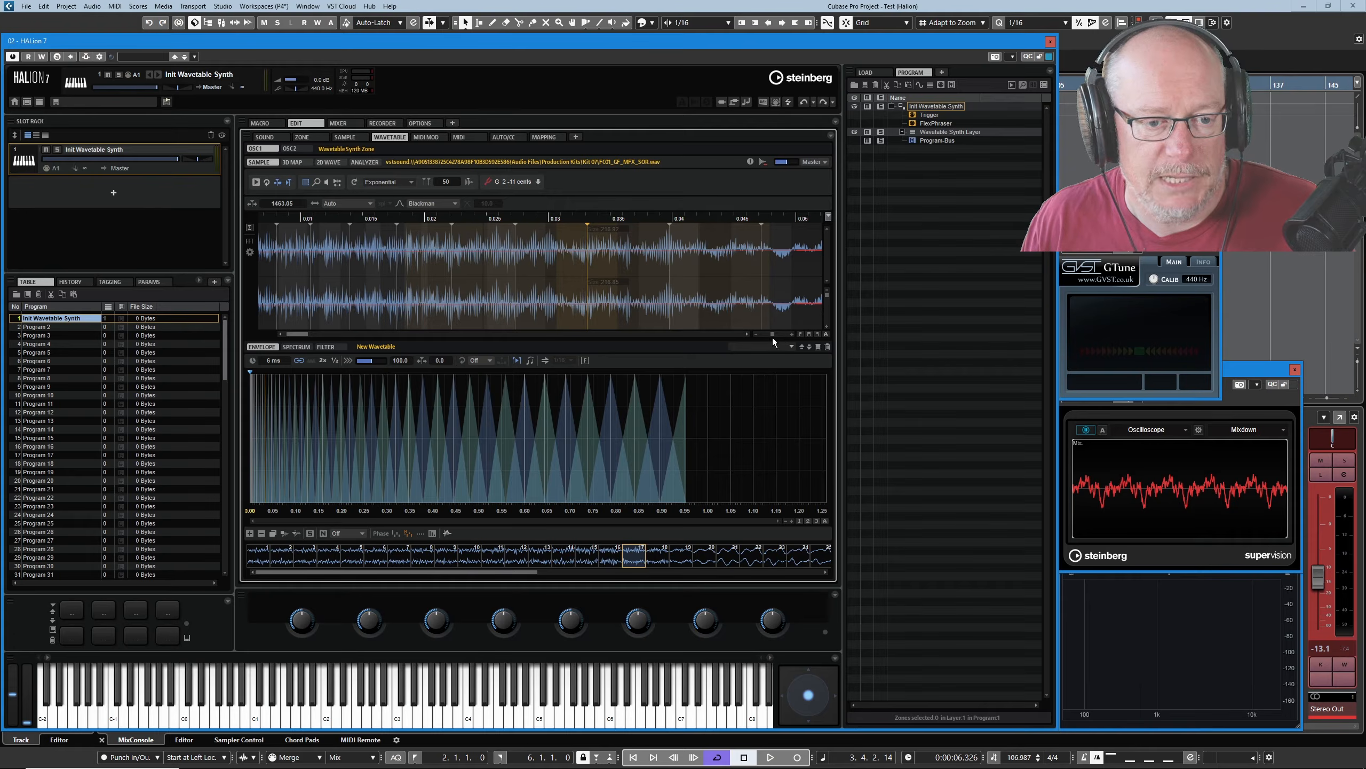
{"action": "left_click_drag", "start_coordinate": [773, 336], "coordinate": [777, 334]}
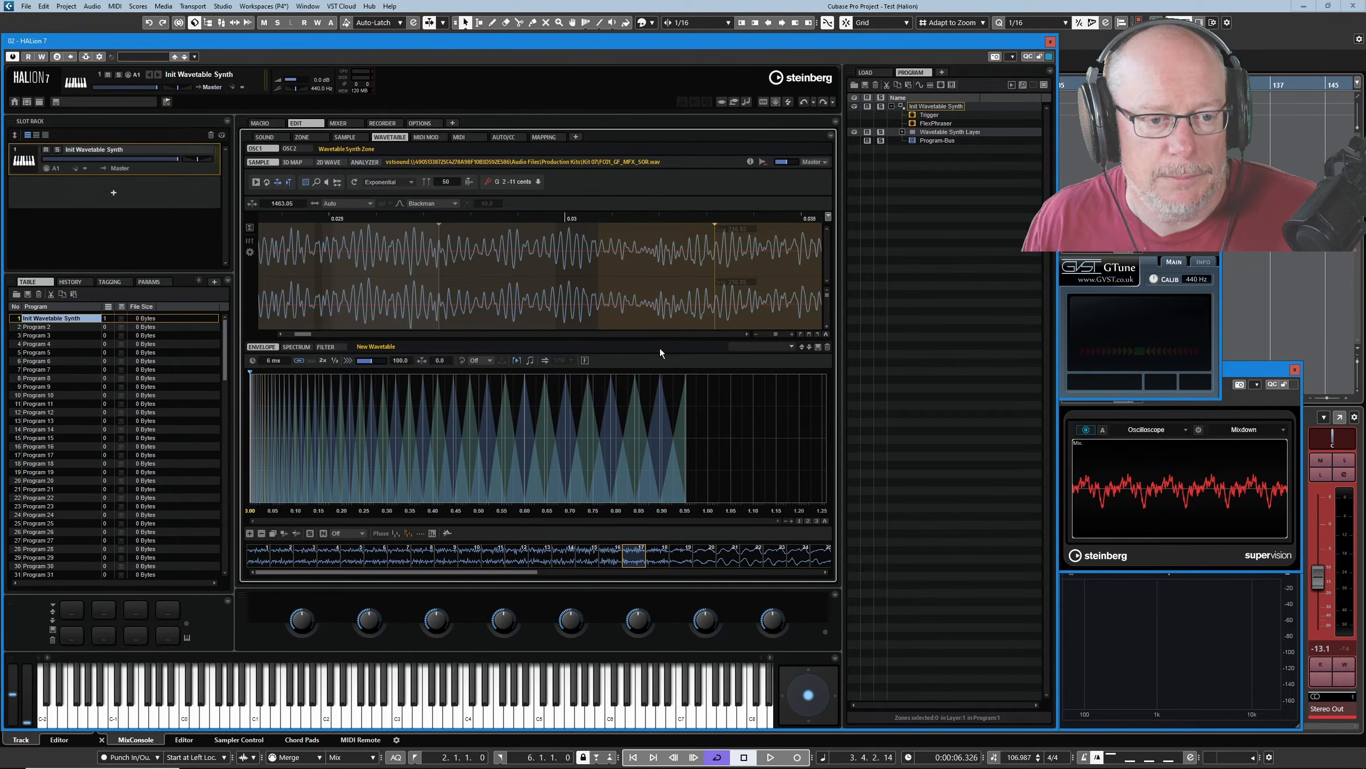
{"action": "left_click_drag", "start_coordinate": [303, 333], "coordinate": [305, 334]}
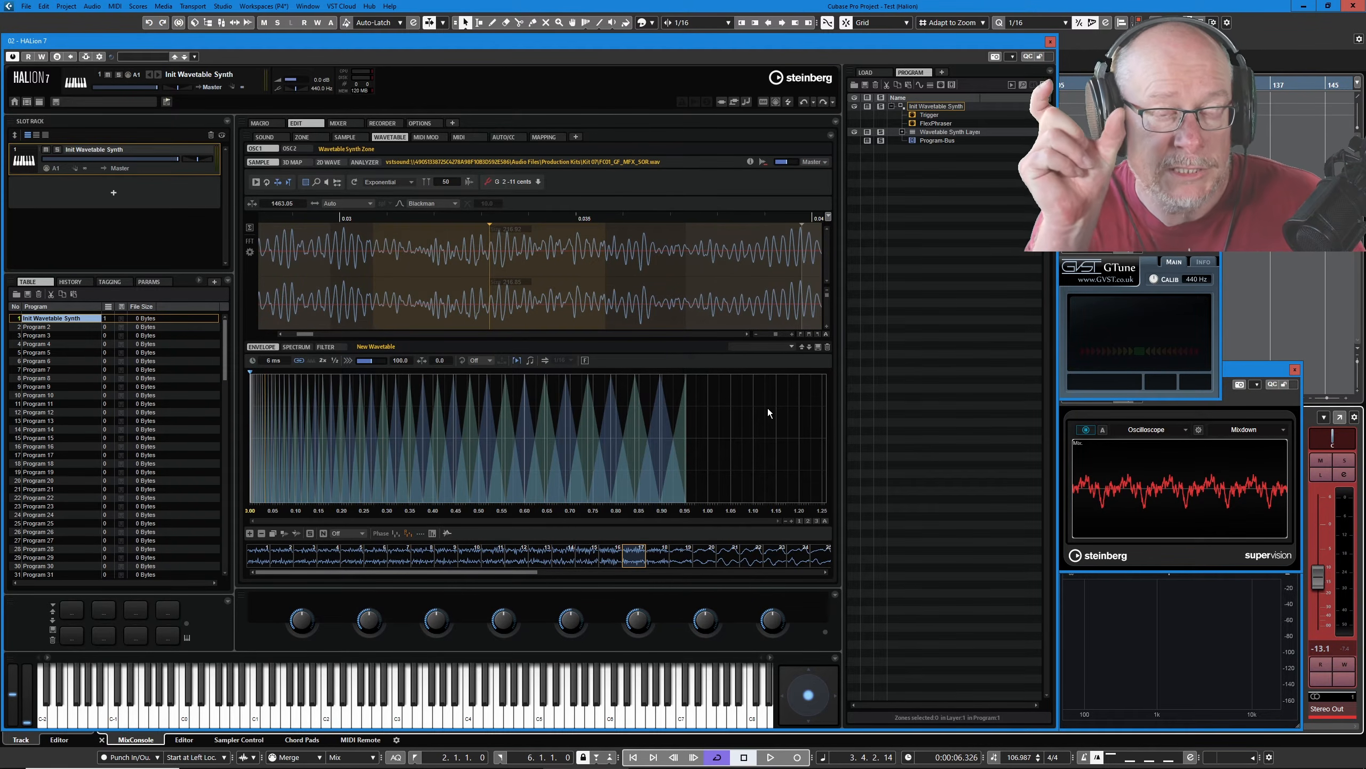
{"action": "left_click", "coordinate": [726, 560]}
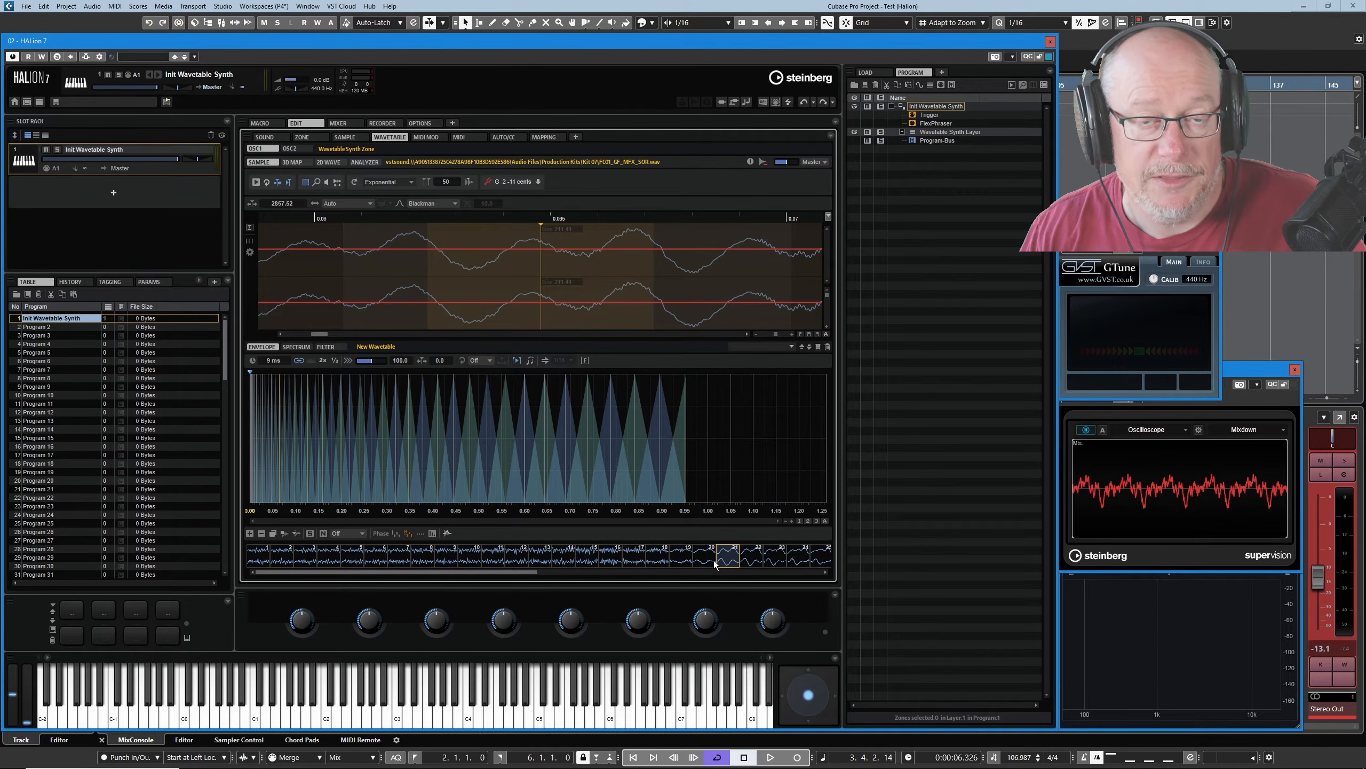
Select wave 20 and examine its marker against the full length of the sample
{"action": "left_click", "coordinate": [396, 533]}
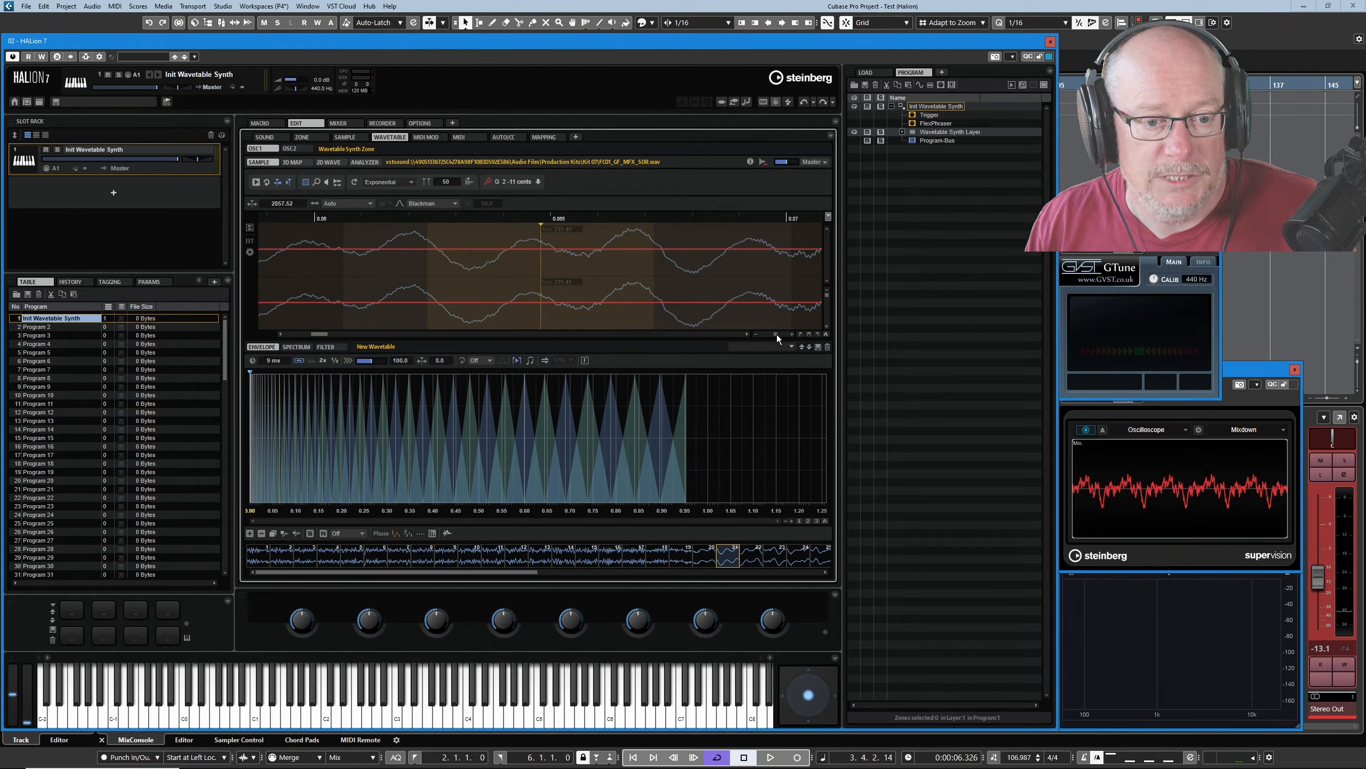
{"action": "left_click_drag", "start_coordinate": [777, 334], "coordinate": [768, 334]}
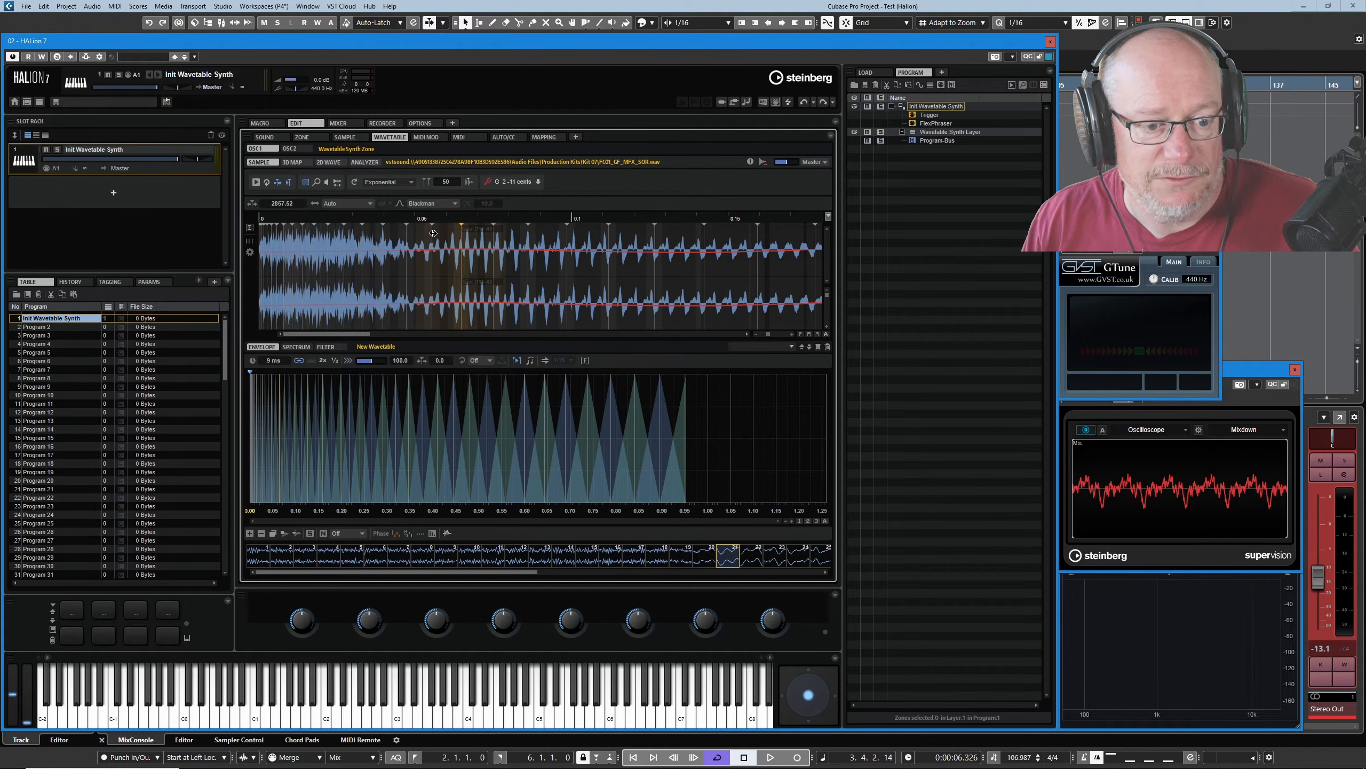
{"action": "left_click", "coordinate": [708, 560]}
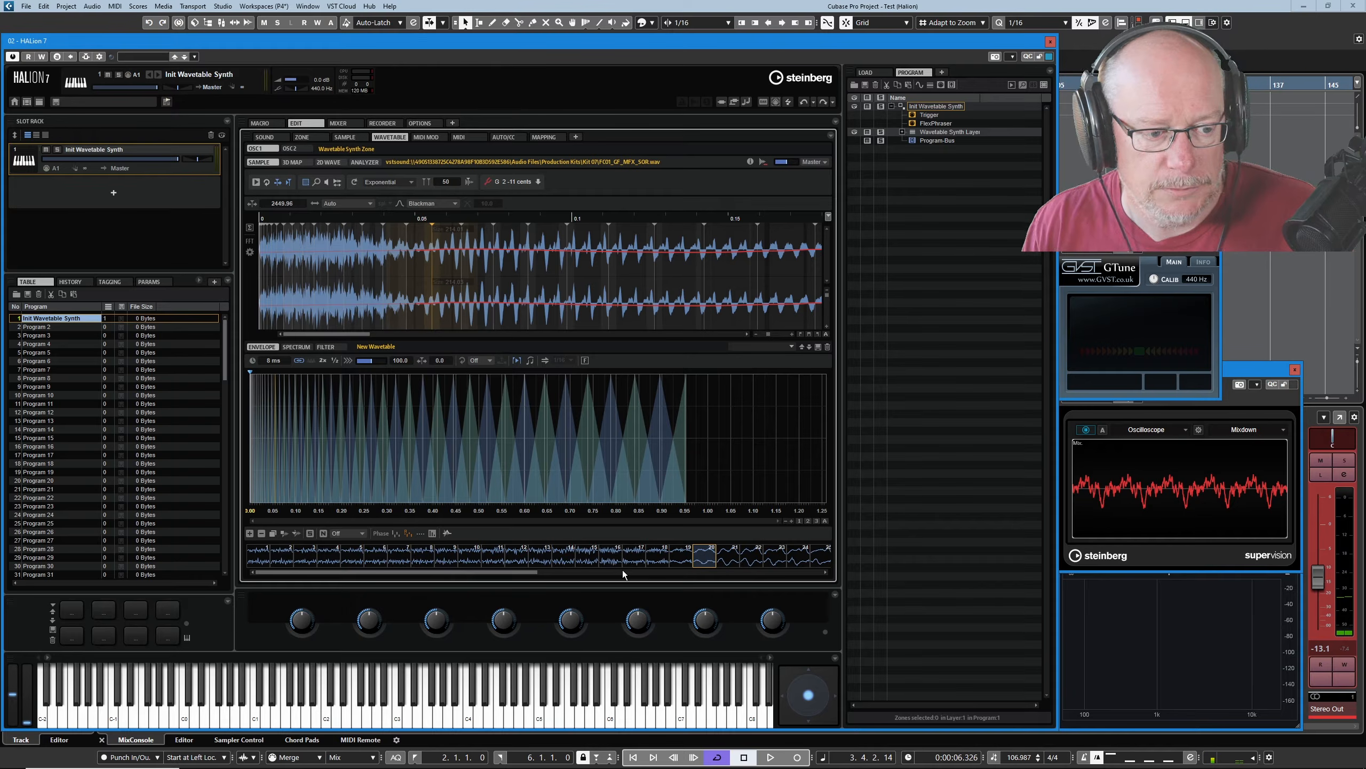
{"action": "left_click", "coordinate": [430, 532]}
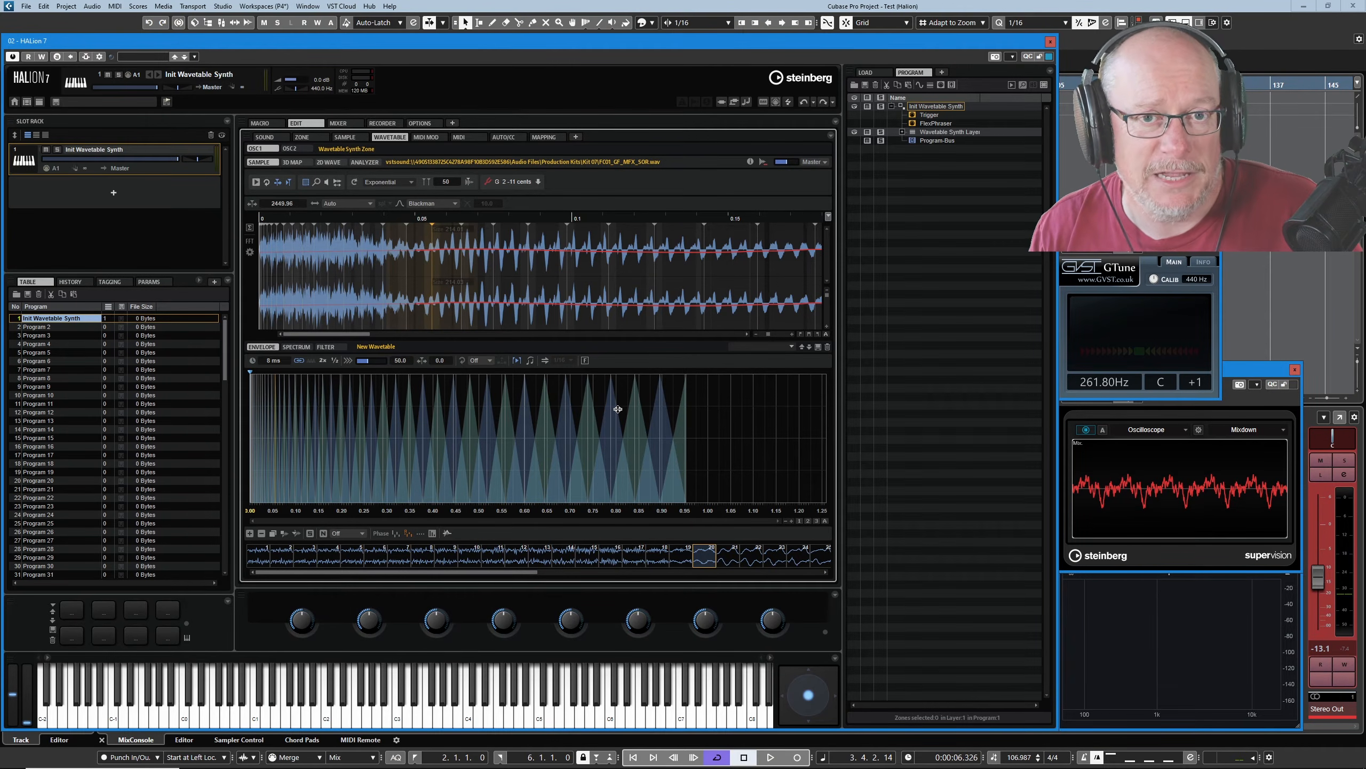
{"action": "left_click", "coordinate": [827, 333]}
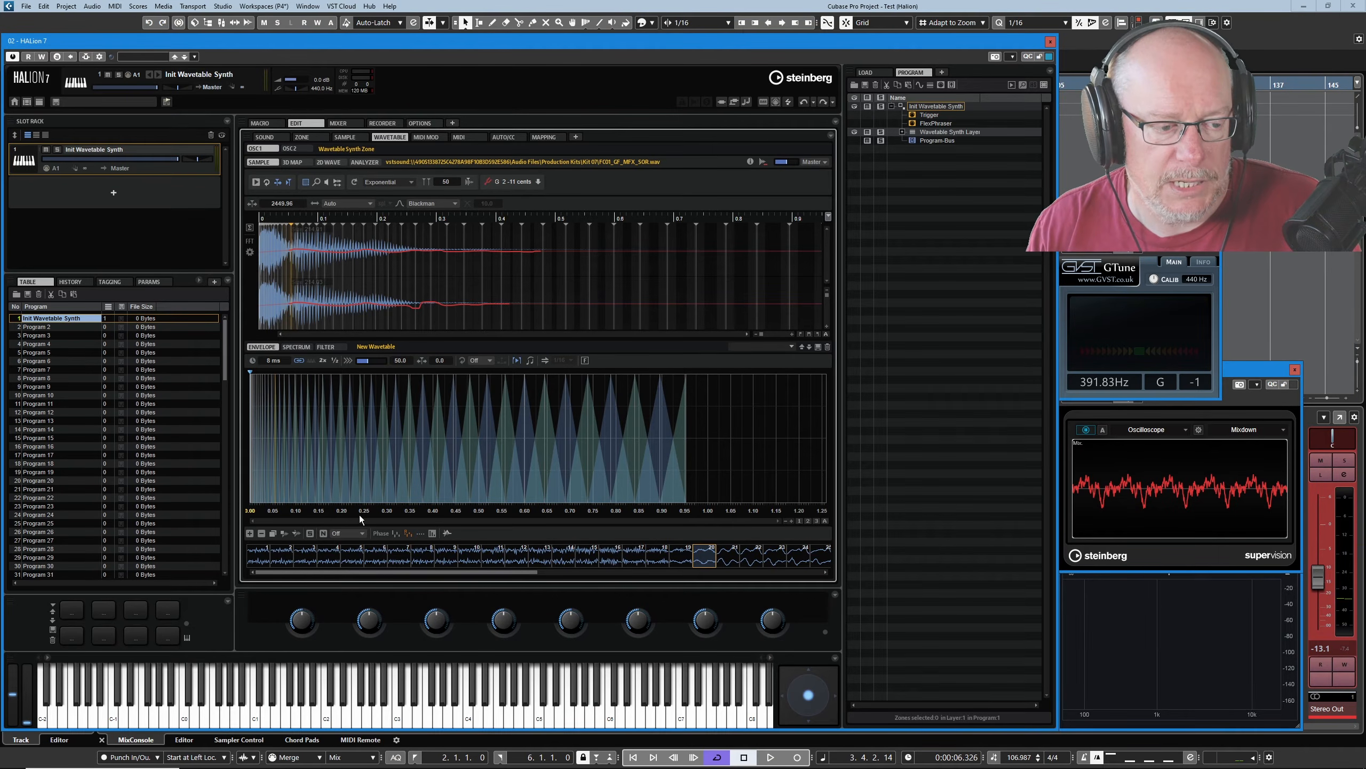
Set the wavetable's Normalize Mode to Sequence and review the wave levels along the whole wave strip
{"action": "left_click", "coordinate": [324, 532]}
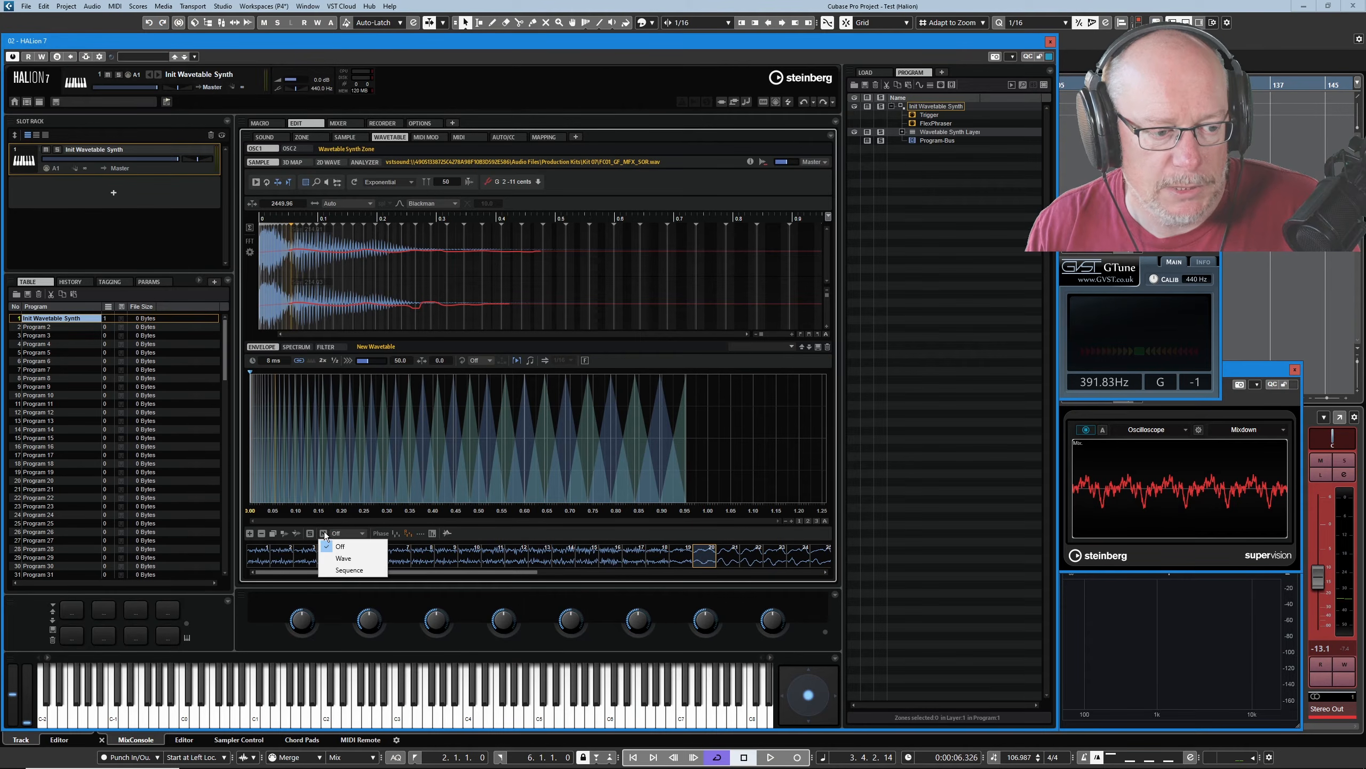
{"action": "left_click", "coordinate": [323, 534]}
{"action": "left_click", "coordinate": [323, 534]}
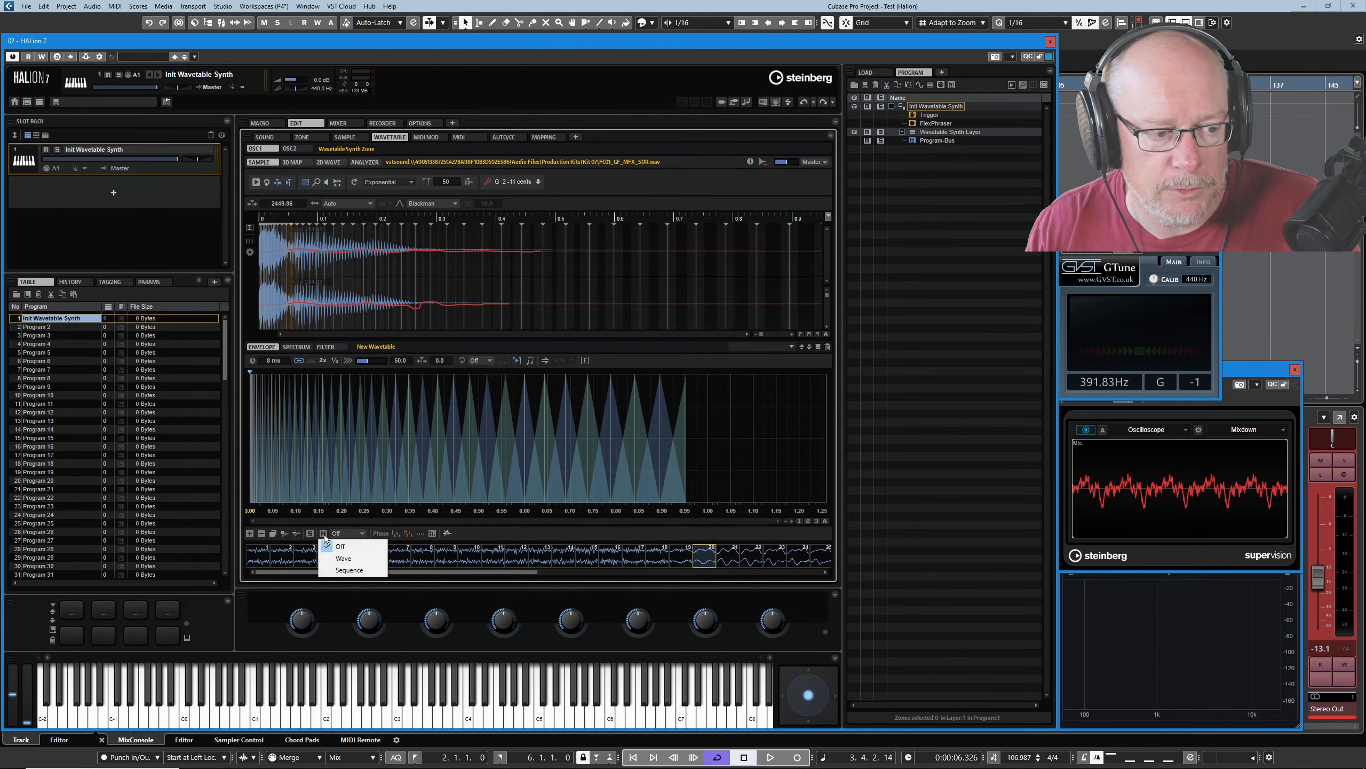
{"action": "left_click", "coordinate": [323, 533]}
{"action": "left_click", "coordinate": [346, 531]}
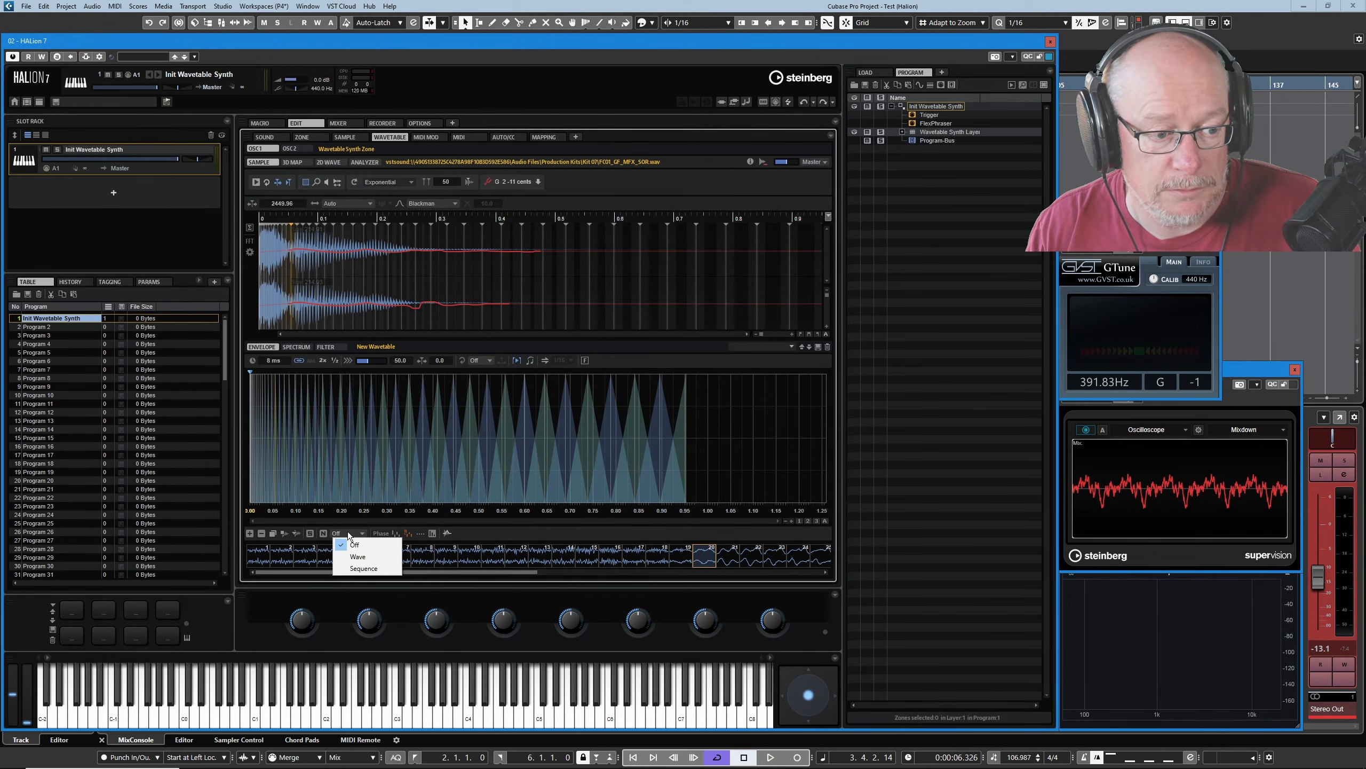
{"action": "left_click", "coordinate": [355, 569]}
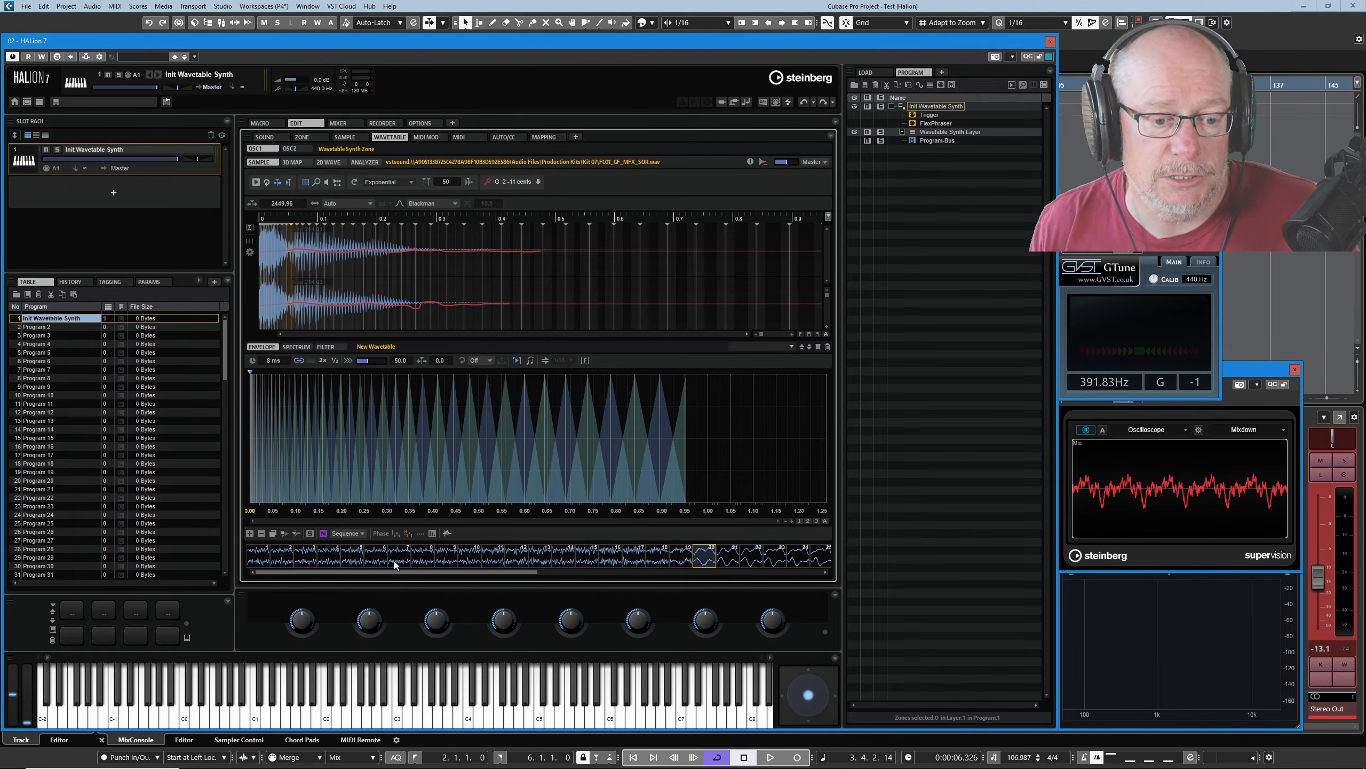
{"action": "left_click_drag", "start_coordinate": [423, 571], "coordinate": [636, 584]}
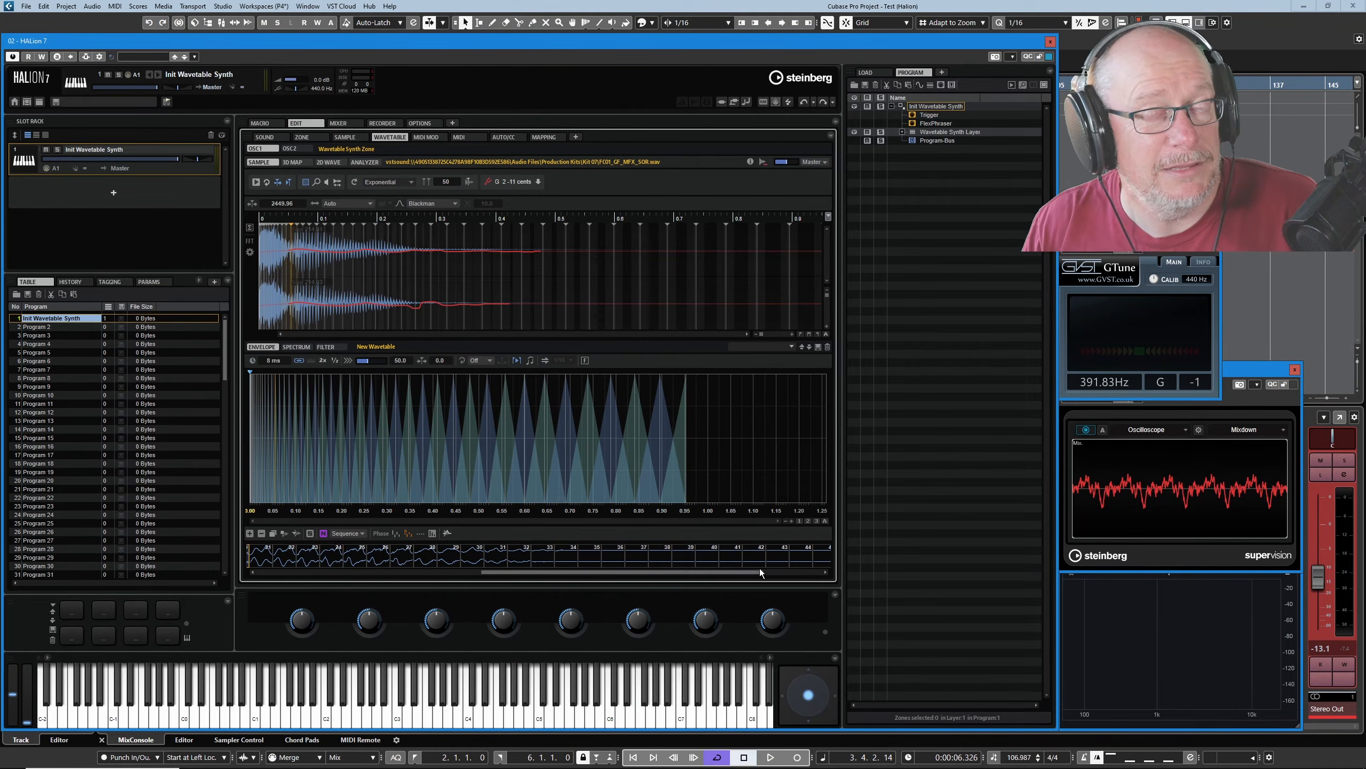
{"action": "left_click_drag", "start_coordinate": [753, 571], "coordinate": [527, 571]}
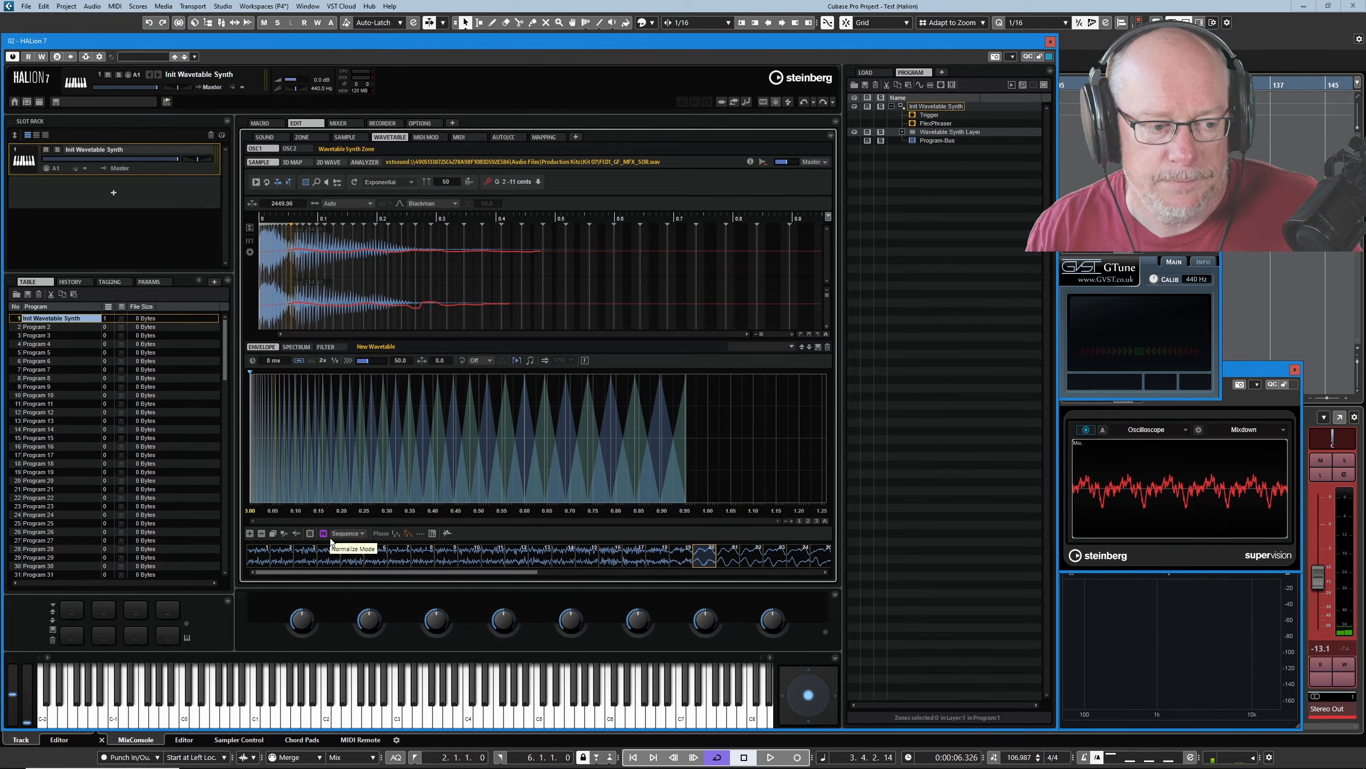
Set the Normalize Mode to Wave and review the wave levels through to the last wave
{"action": "left_click", "coordinate": [357, 534]}
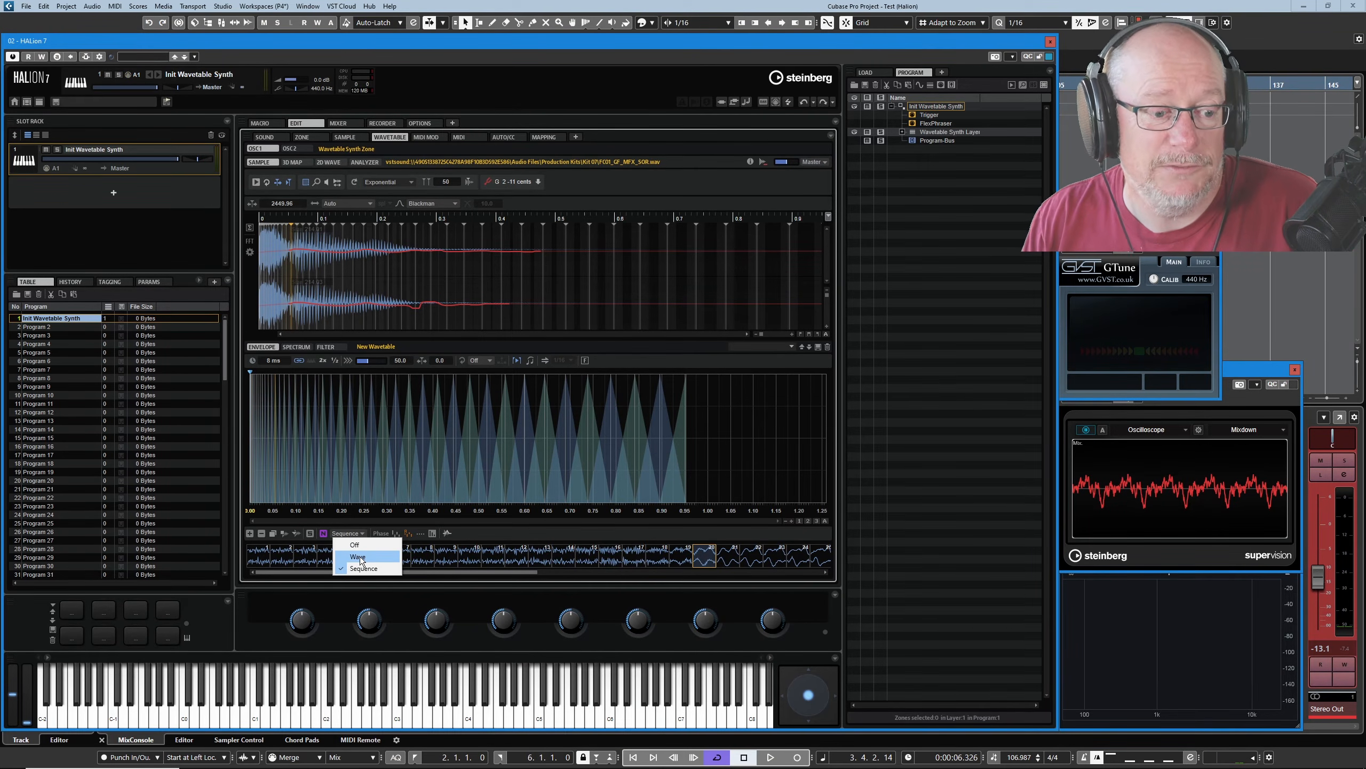
{"action": "left_click", "coordinate": [360, 557]}
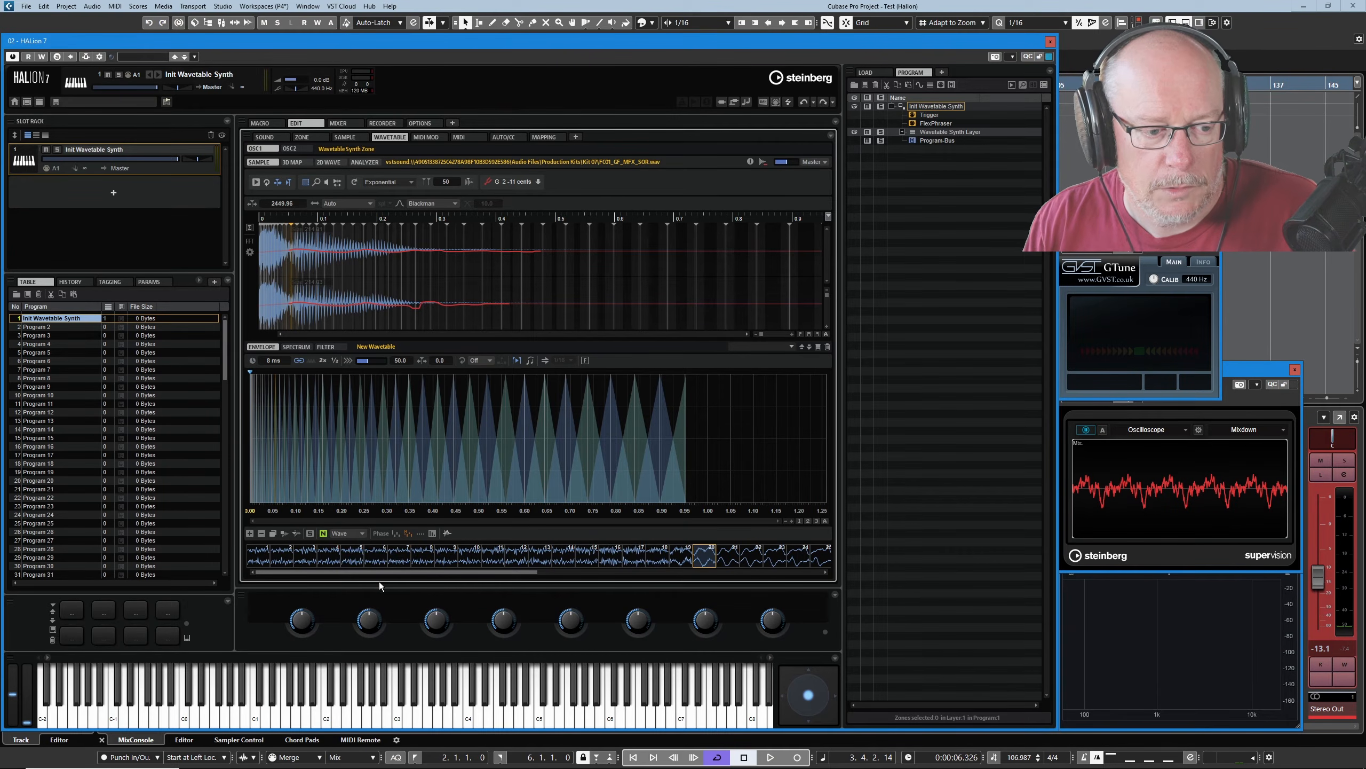
{"action": "left_click_drag", "start_coordinate": [378, 570], "coordinate": [689, 580]}
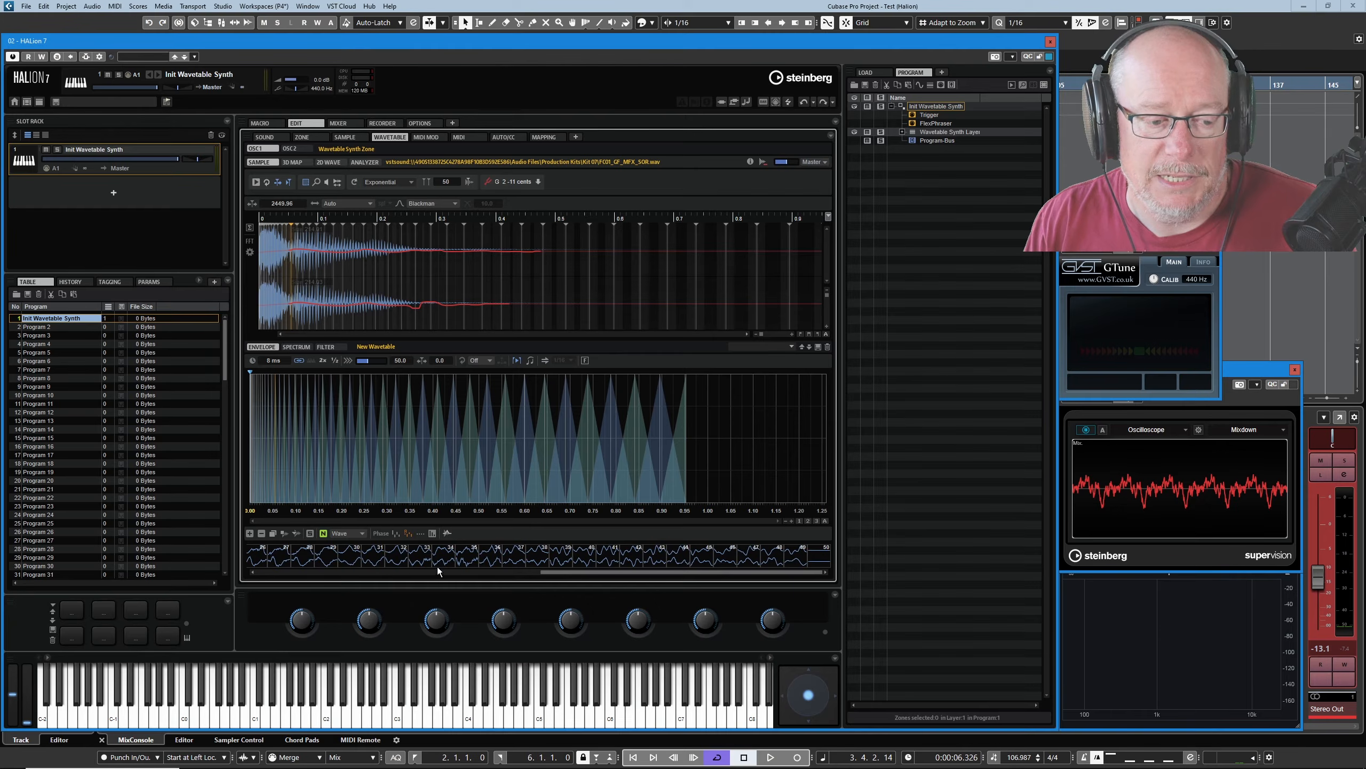
{"action": "left_click_drag", "start_coordinate": [552, 573], "coordinate": [156, 579]}
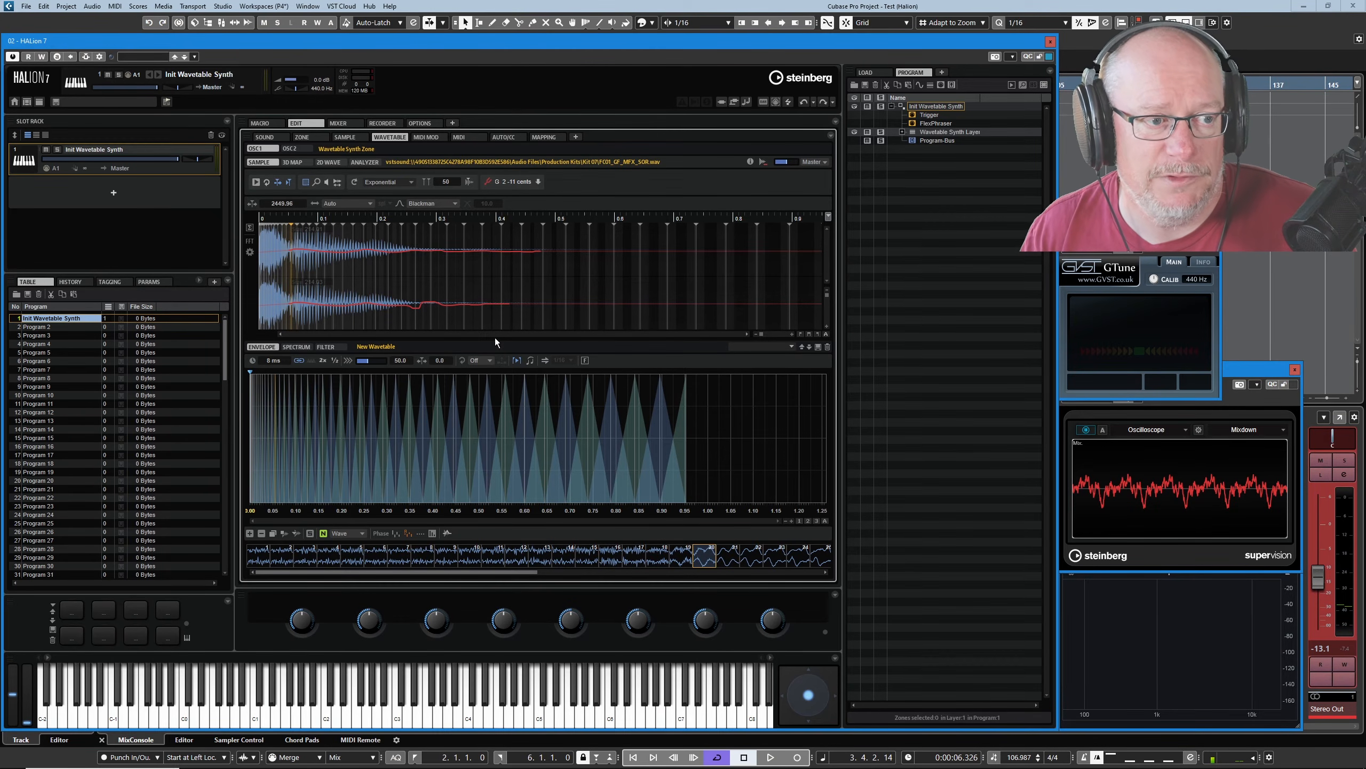
Enable the Filter for oscillator 1 in the synth zone and open the wavetable's filter curve editor
{"action": "left_click", "coordinate": [303, 136]}
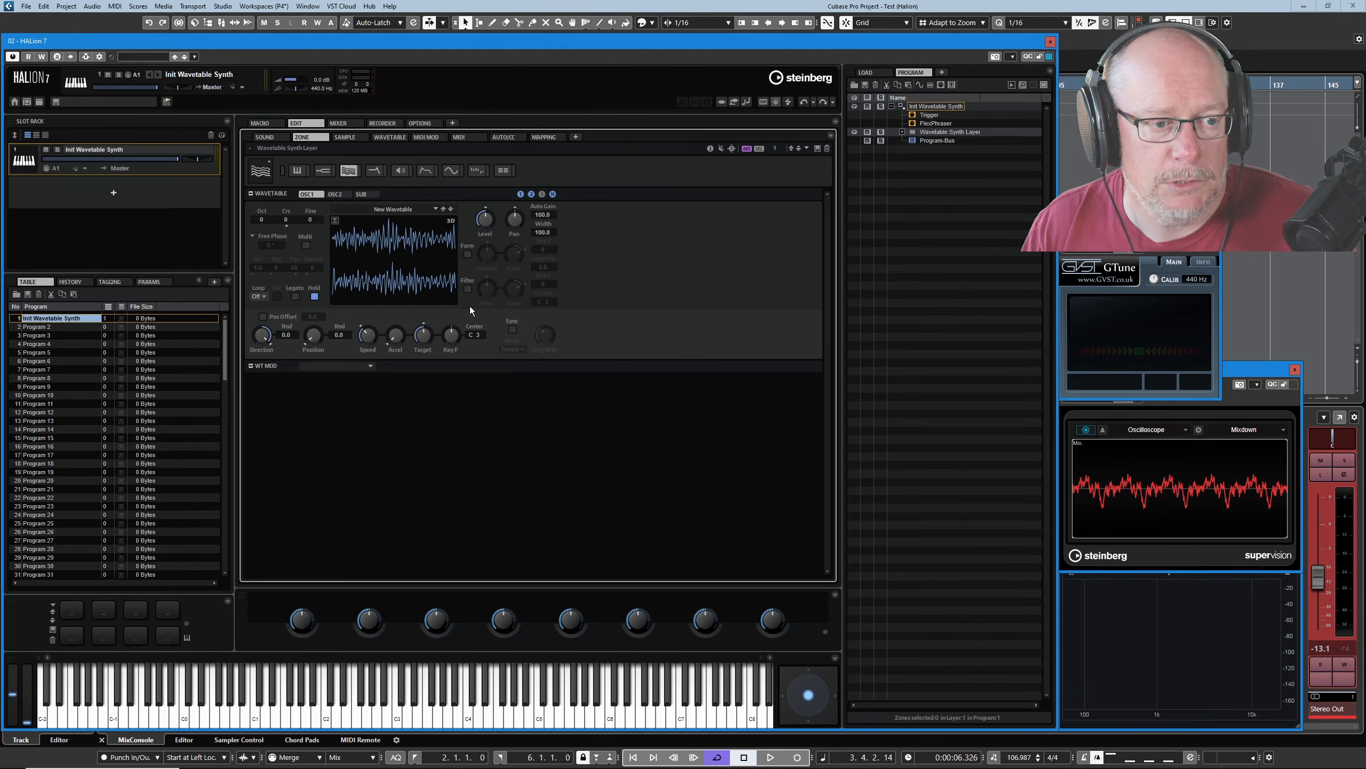
{"action": "left_click", "coordinate": [467, 290]}
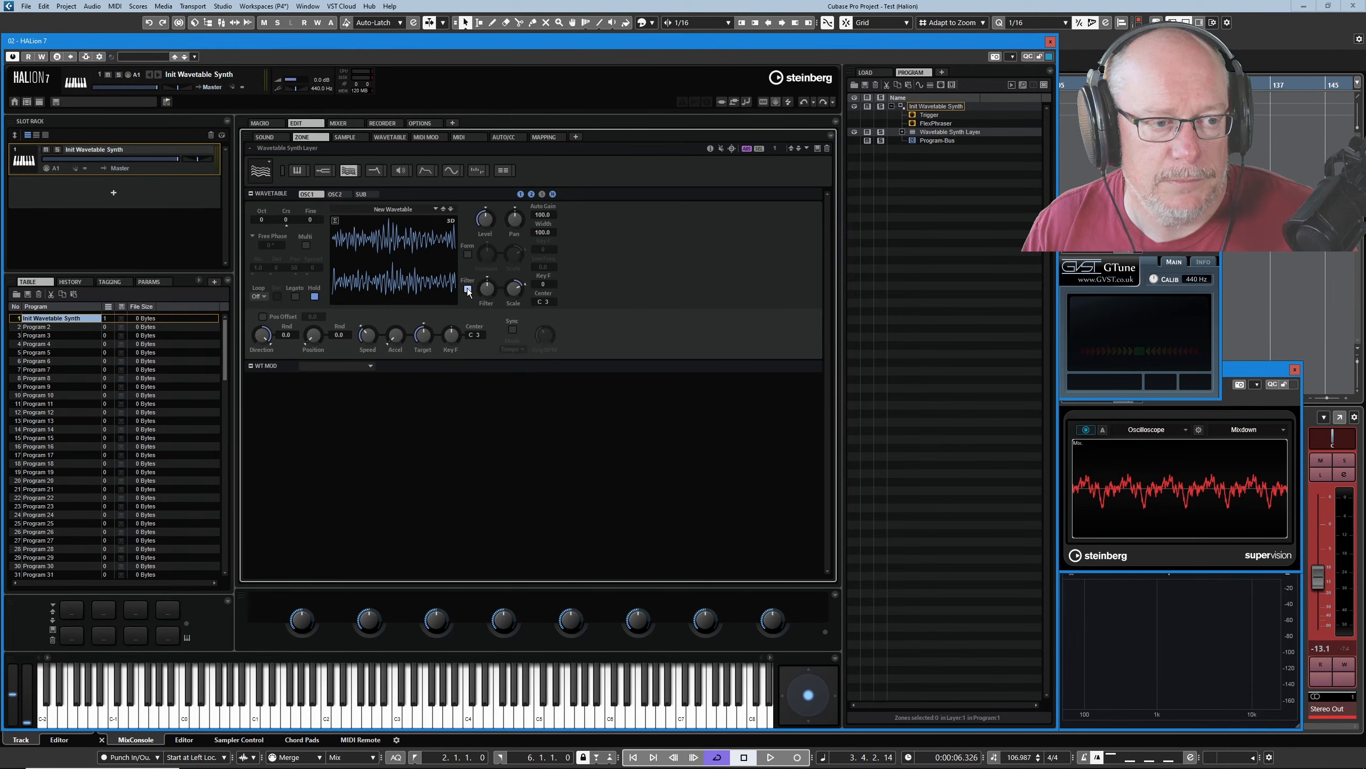
{"action": "left_click", "coordinate": [386, 137]}
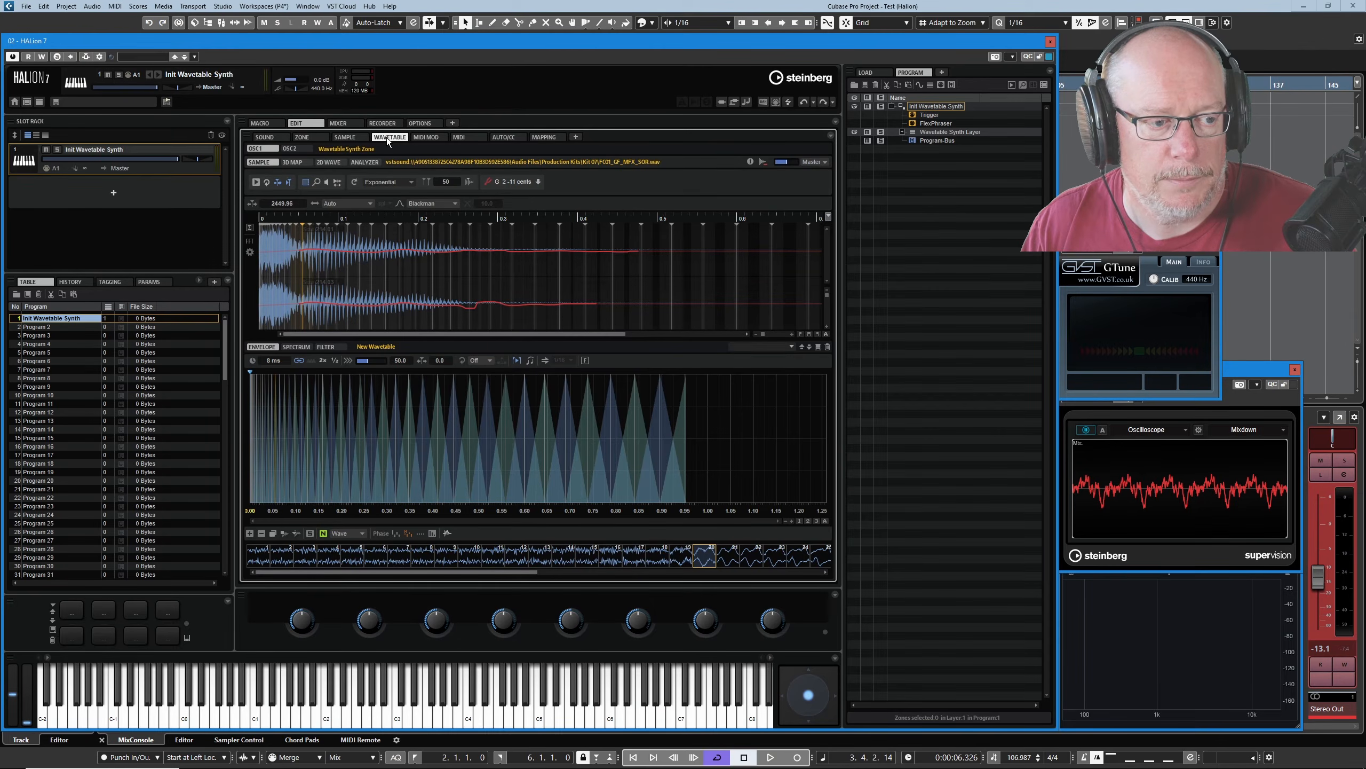
{"action": "left_click", "coordinate": [327, 346]}
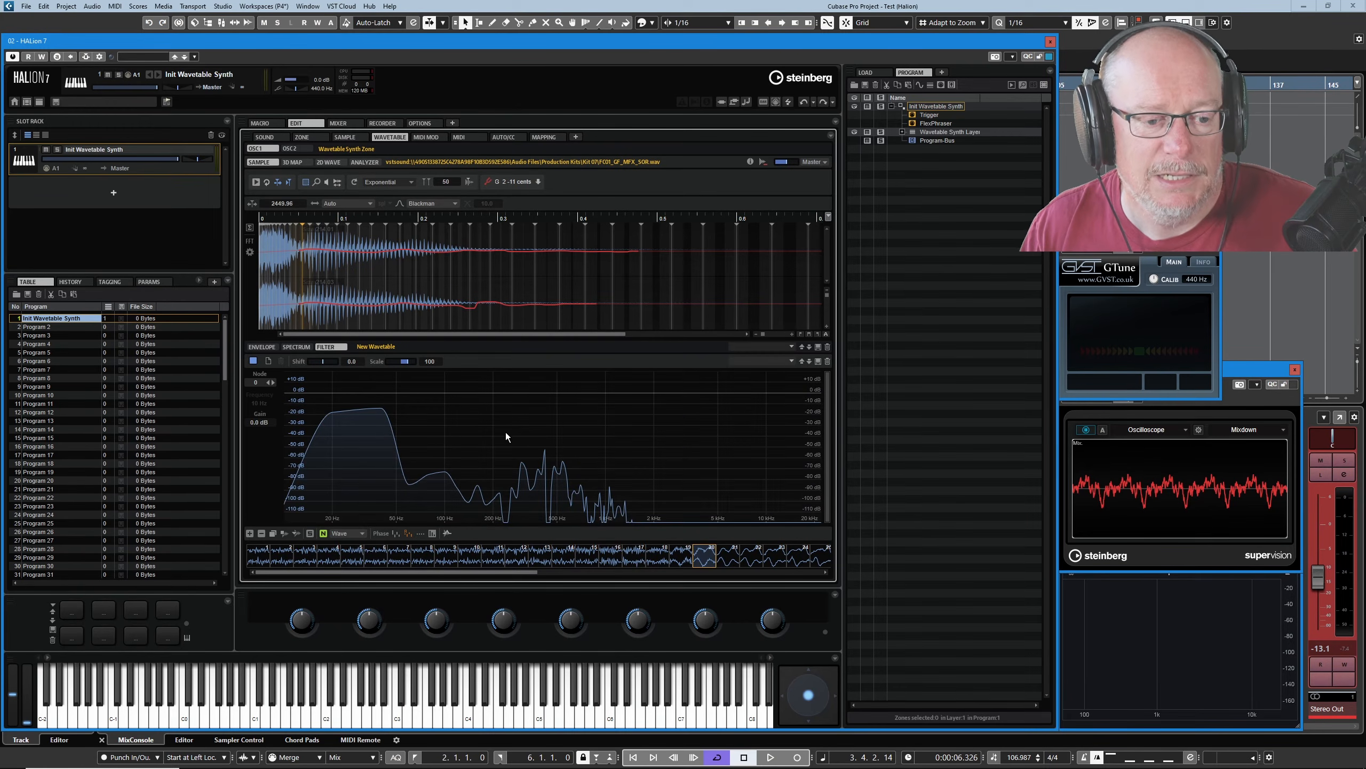
{"action": "left_click", "coordinate": [302, 137]}
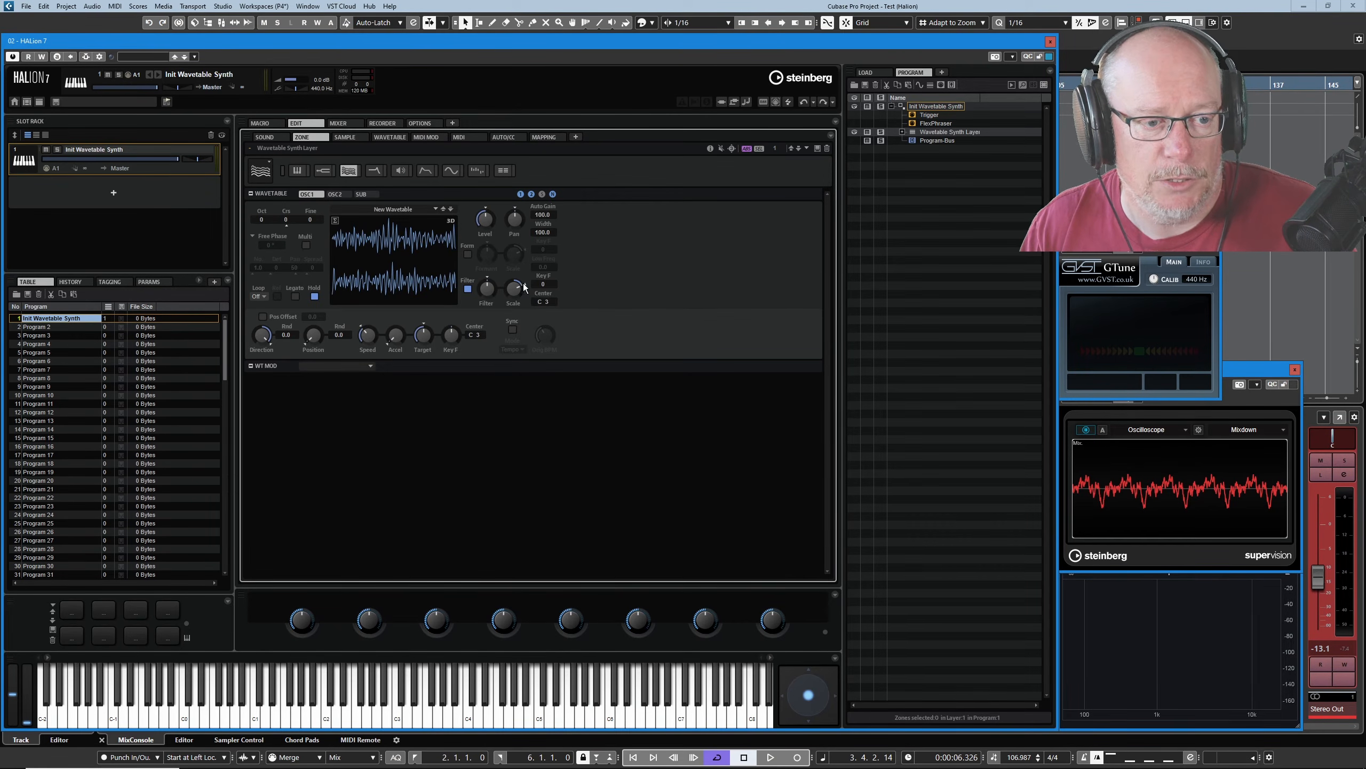
{"action": "left_click", "coordinate": [389, 137]}
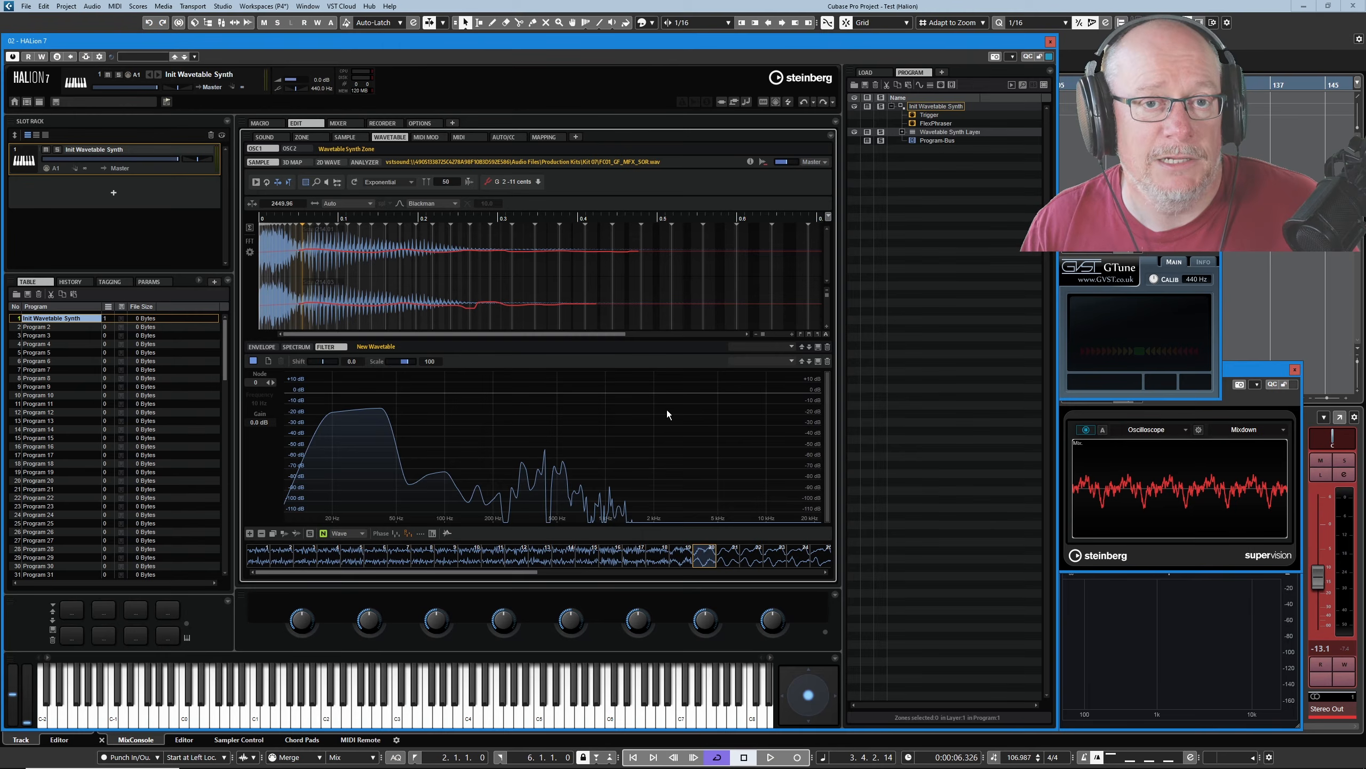
Select all waves and add five nodes to the filter curve between about 132 Hz and 4.5 kHz
{"action": "right_click", "coordinate": [388, 558]}
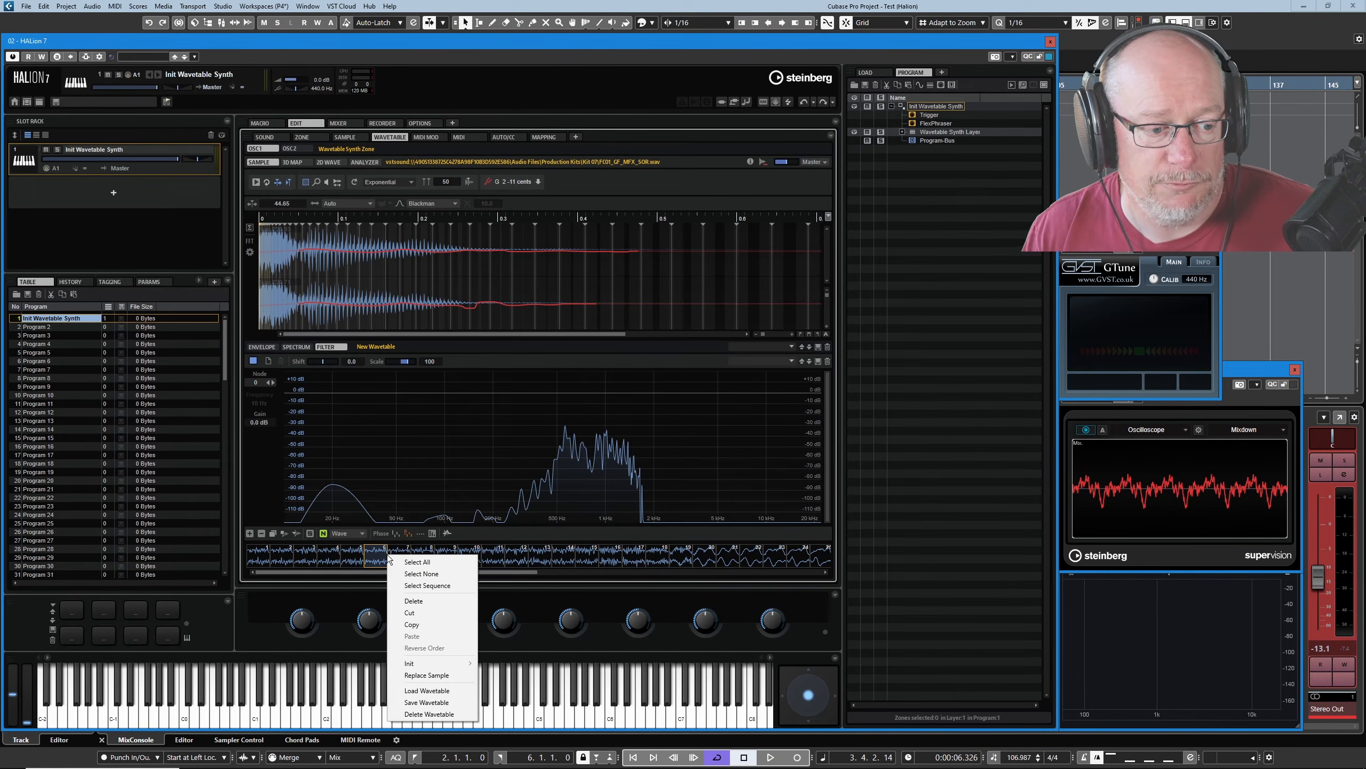
{"action": "left_click", "coordinate": [417, 563]}
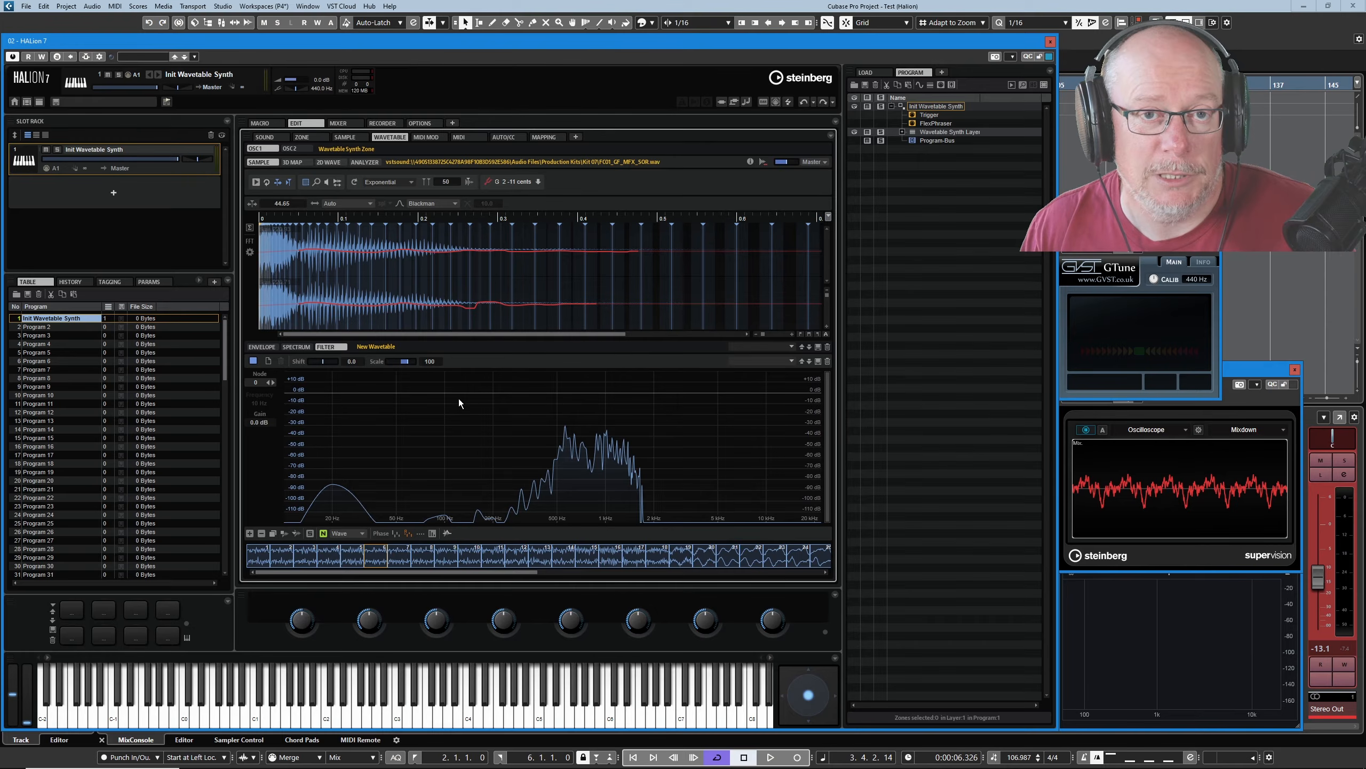
{"action": "double_click", "coordinate": [464, 412]}
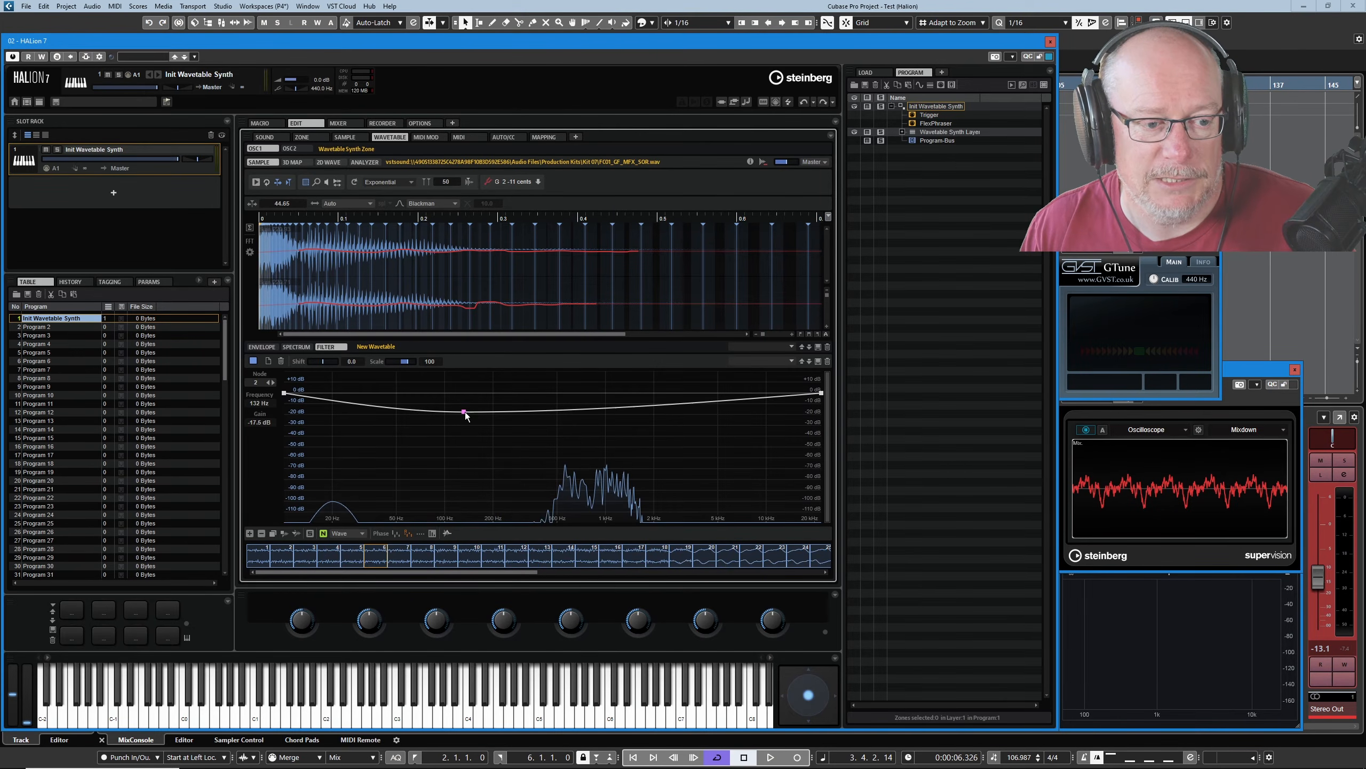
{"action": "double_click", "coordinate": [604, 394]}
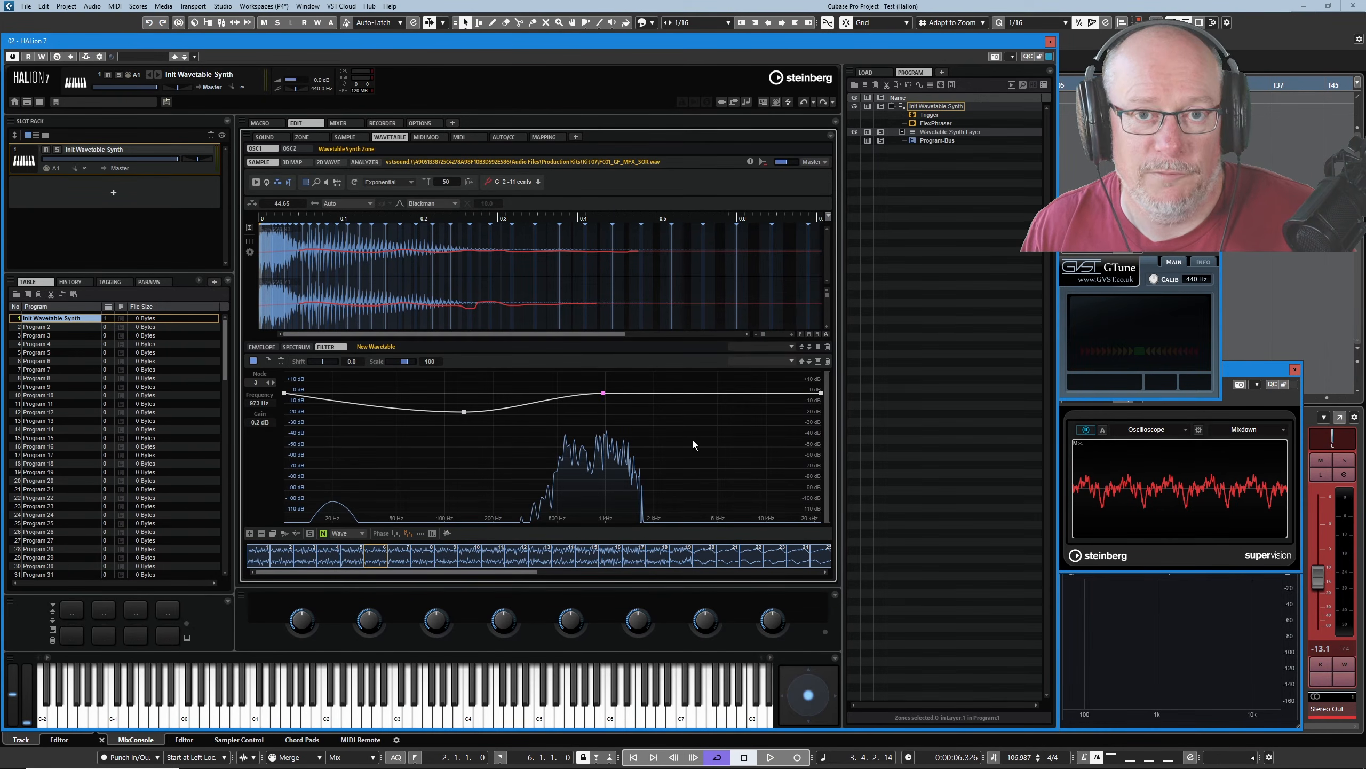
{"action": "double_click", "coordinate": [661, 401]}
{"action": "double_click", "coordinate": [710, 400]}
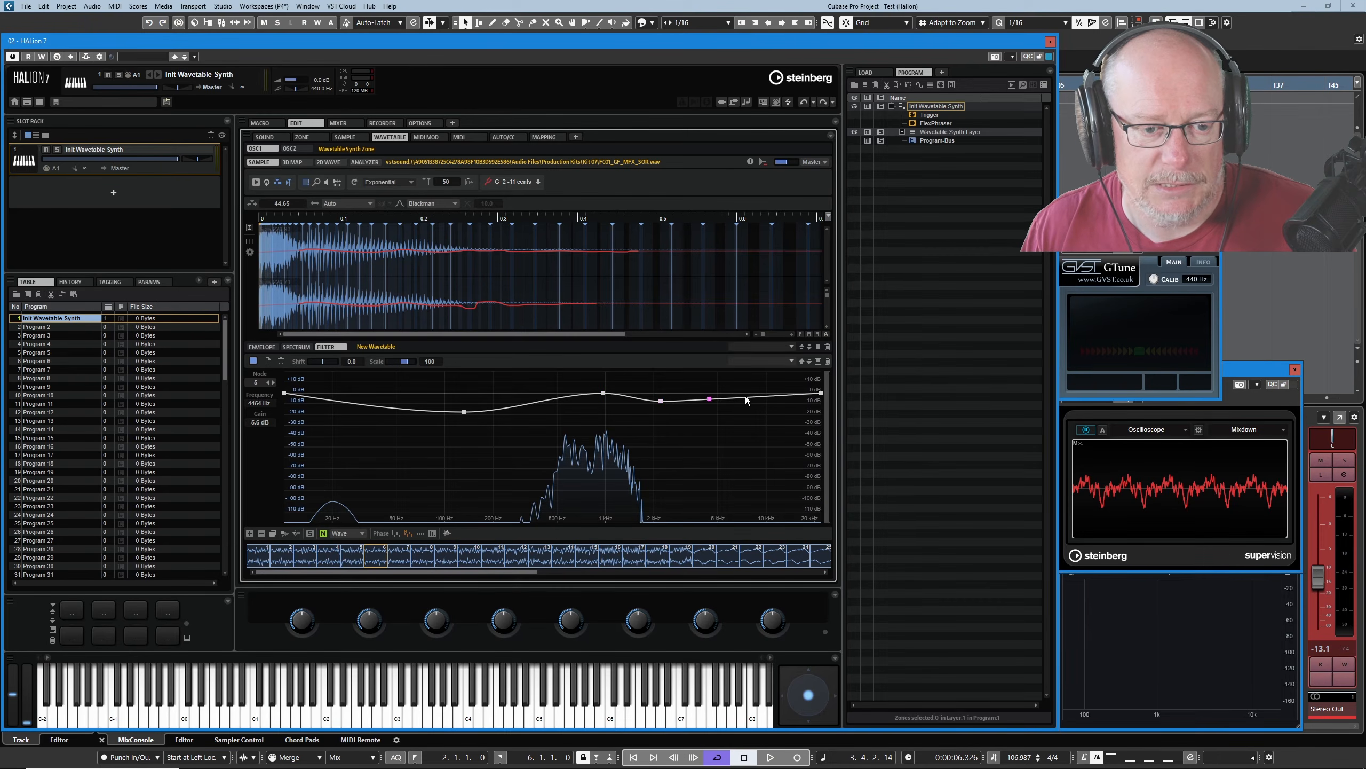
{"action": "double_click", "coordinate": [504, 409]}
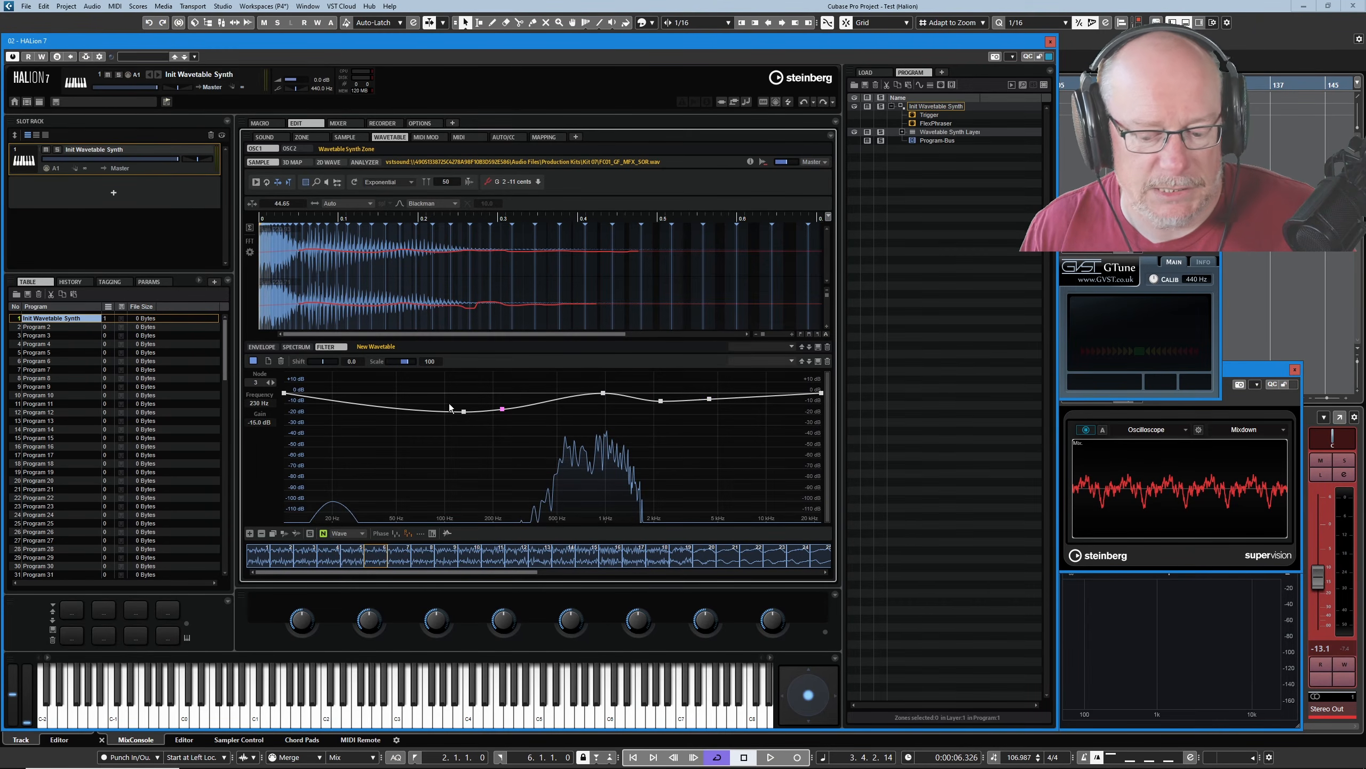
Level the filter nodes near 0 dB and shape a dip of about -14.6 dB at 270 Hz
{"action": "left_click_drag", "start_coordinate": [709, 399], "coordinate": [713, 392]}
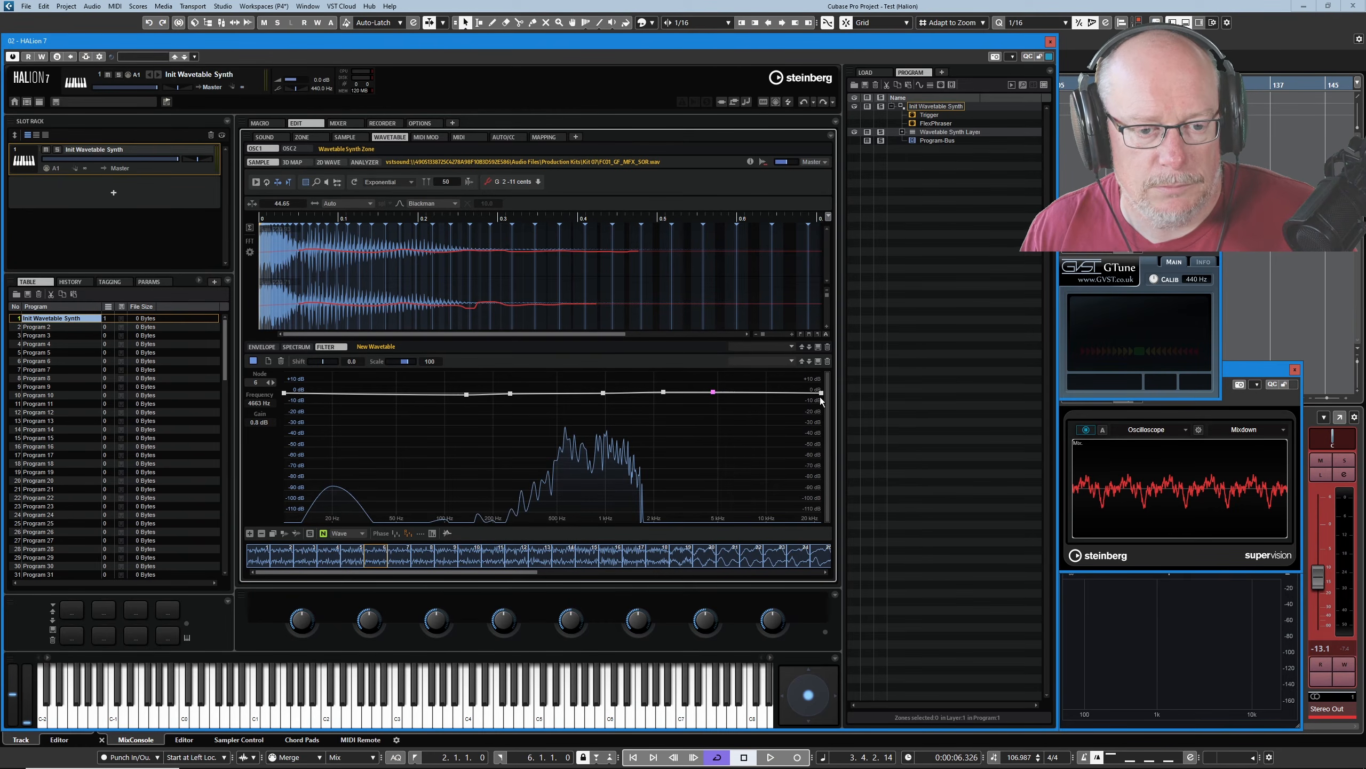
{"action": "left_click_drag", "start_coordinate": [466, 395], "coordinate": [469, 394]}
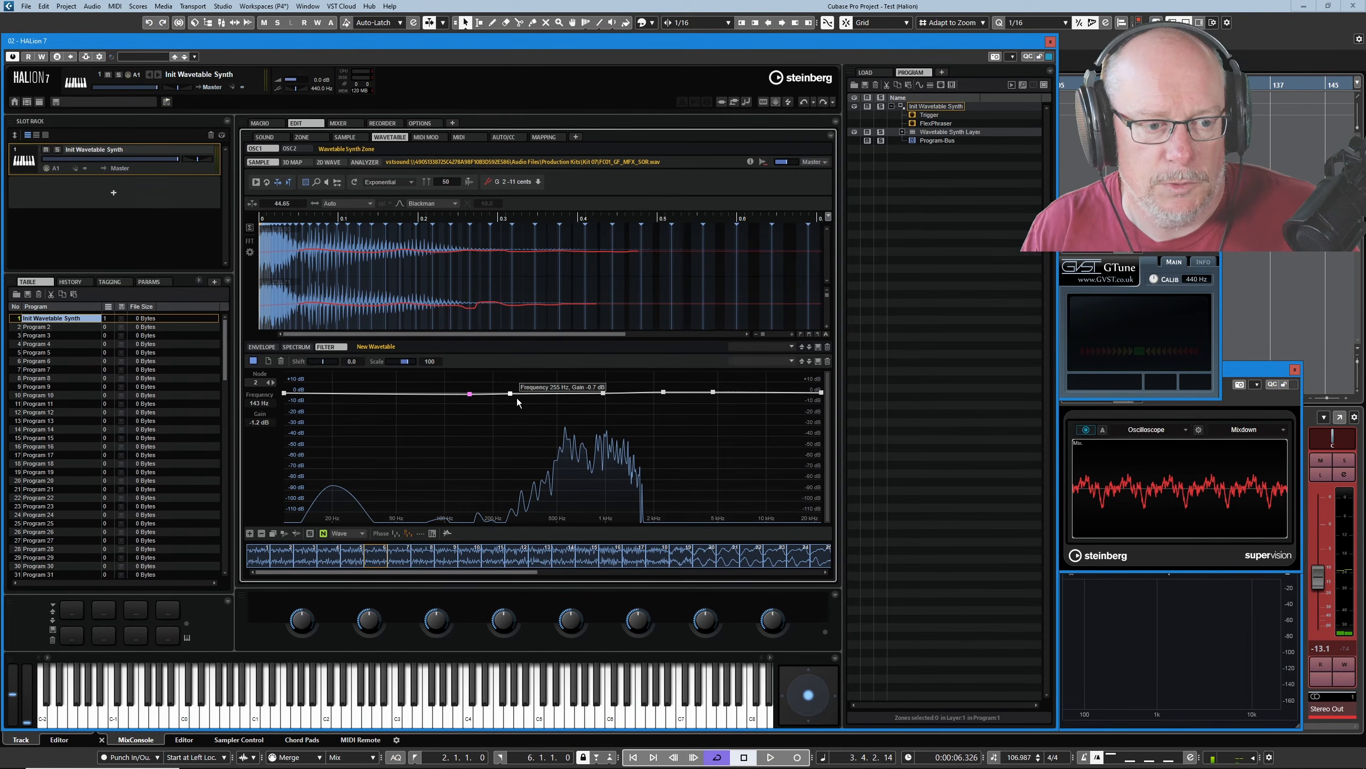
{"action": "mouse_move", "coordinate": [538, 394]}
{"action": "left_mouse_down"}
{"action": "mouse_move", "coordinate": [513, 409]}
{"action": "mouse_move", "coordinate": [546, 392]}
{"action": "left_mouse_up"}
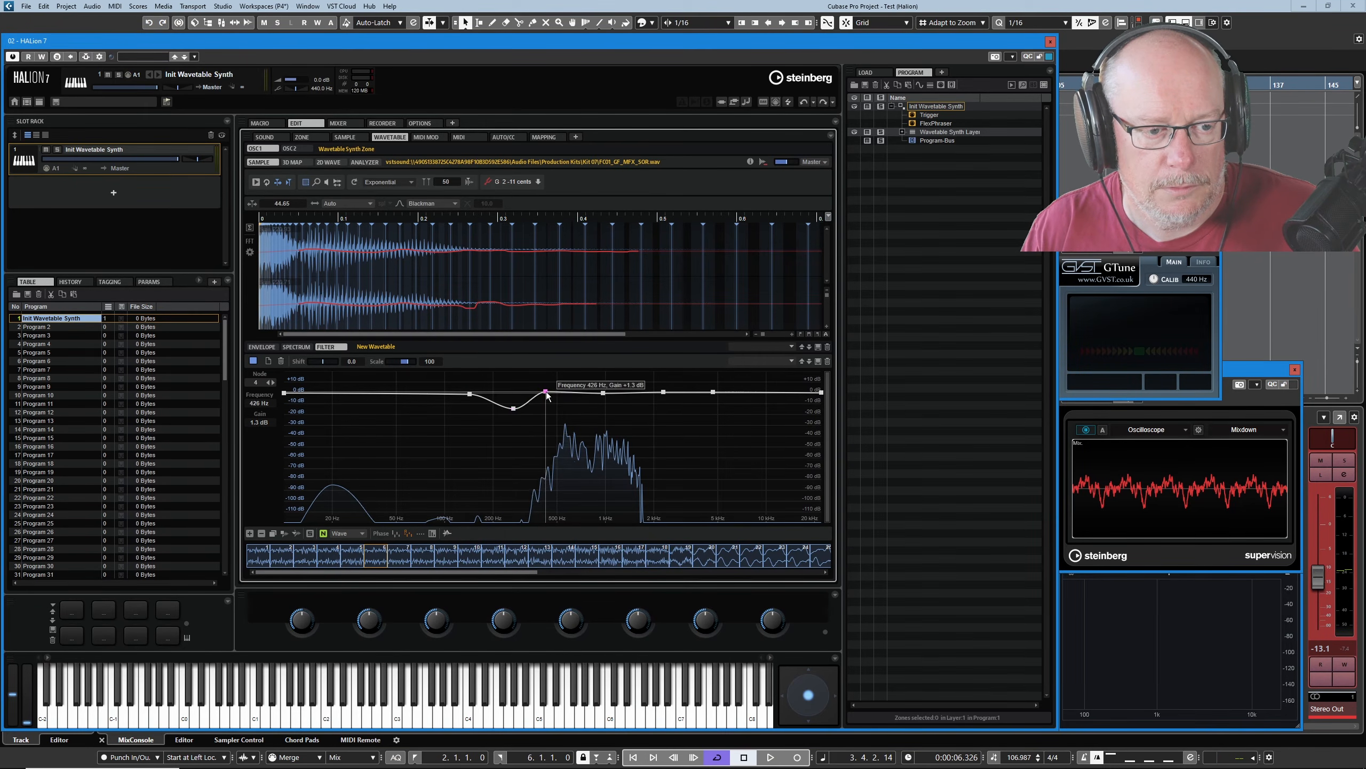
Bypass and re-enable the filter curve while a note plays to compare the sound with the 270 Hz dip
{"action": "left_click", "coordinate": [514, 408]}
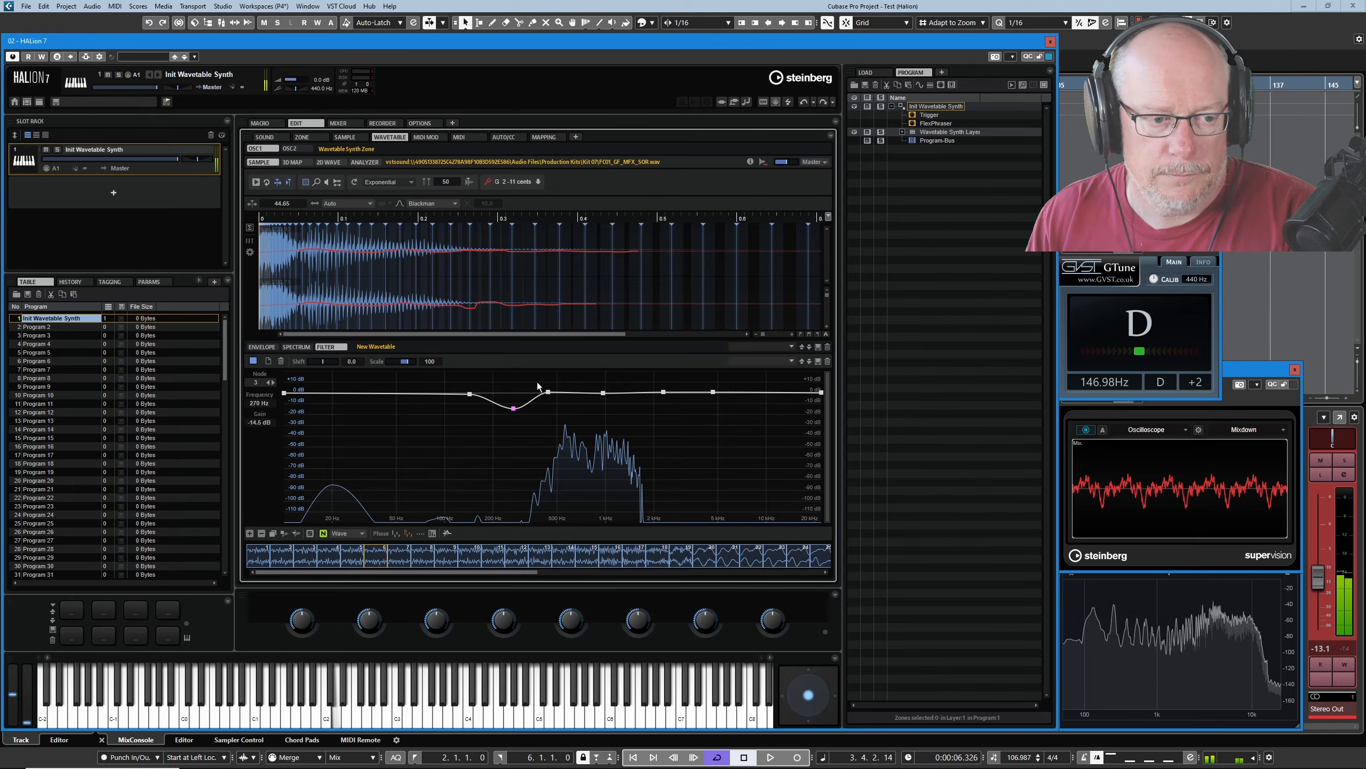
{"action": "left_click", "coordinate": [254, 362]}
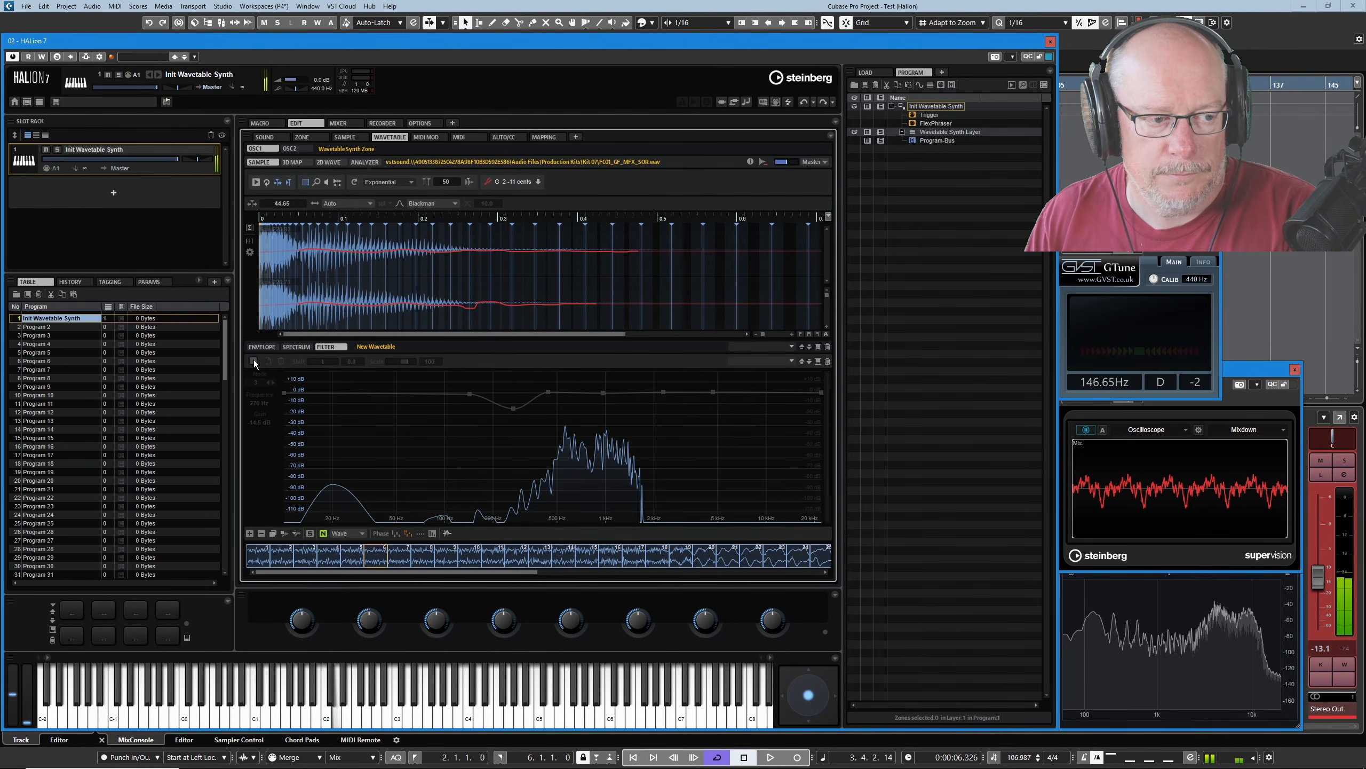
{"action": "left_click", "coordinate": [253, 361]}
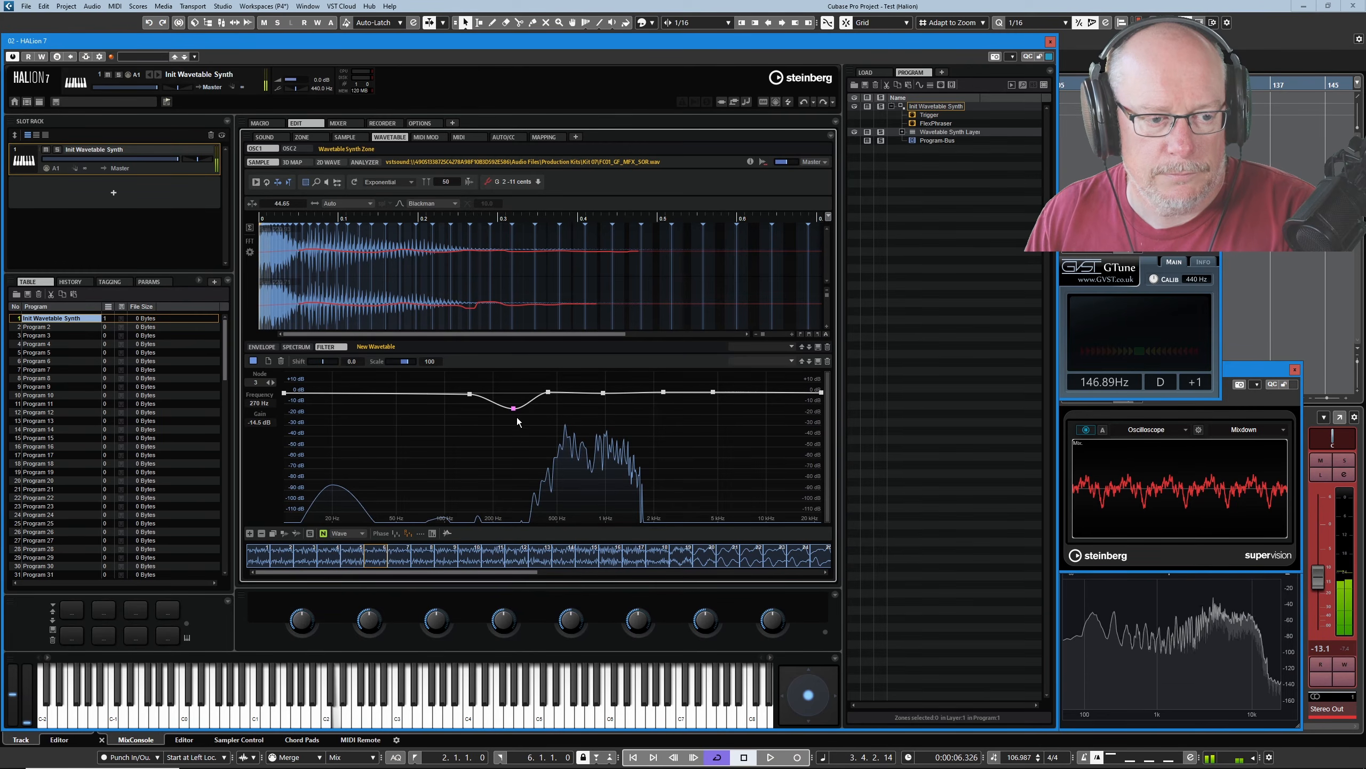
Deepen and widen the low-mid dip, and roll the curve off above about 4.9 kHz to roughly -50 dB at 20 kHz
{"action": "left_click_drag", "start_coordinate": [514, 408], "coordinate": [560, 395]}
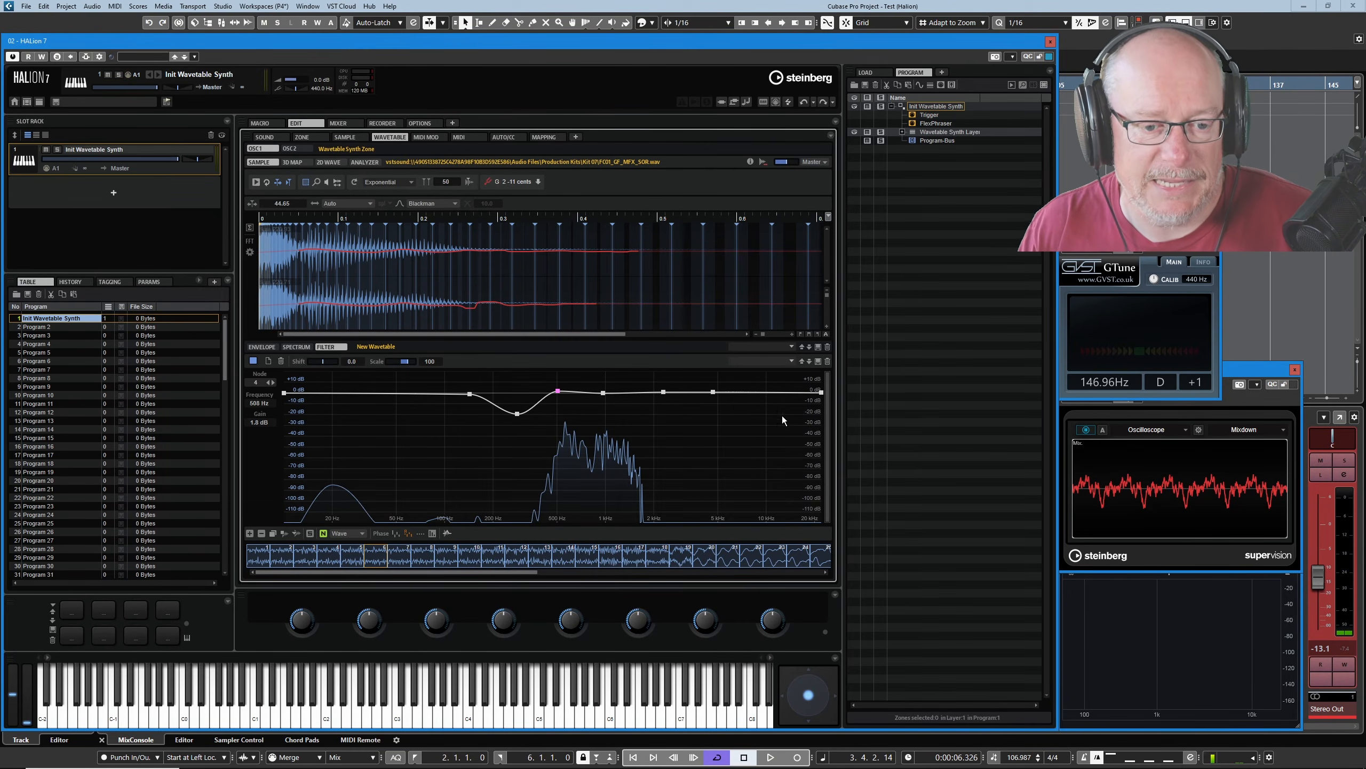
{"action": "mouse_move", "coordinate": [822, 392]}
{"action": "left_click_drag", "start_coordinate": [822, 392], "coordinate": [821, 450]}
{"action": "left_click", "coordinate": [718, 391]}
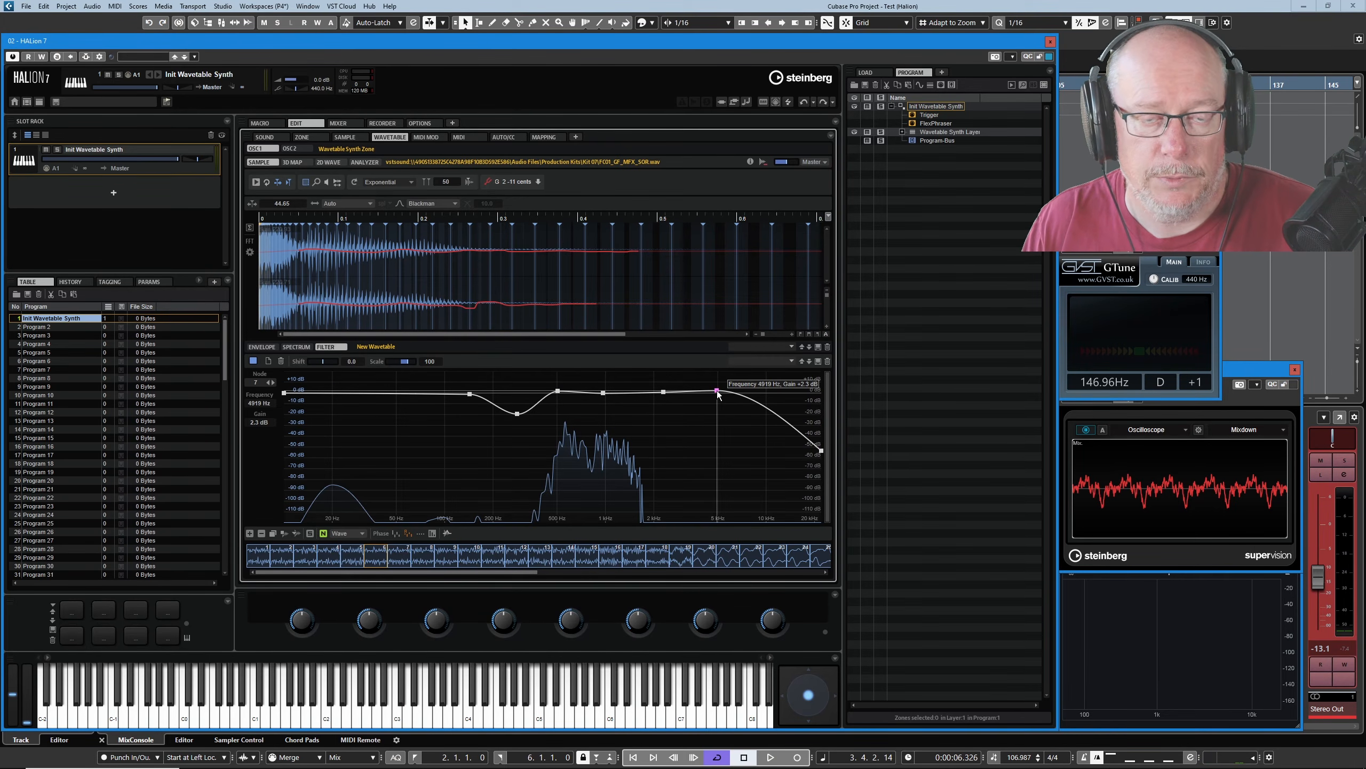
Move the upper filter nodes to about -8.6 dB at 7.3 kHz and +8.2 dB at 1.6 kHz, and check the curve on individual waves
{"action": "left_click_drag", "start_coordinate": [718, 392], "coordinate": [746, 404]}
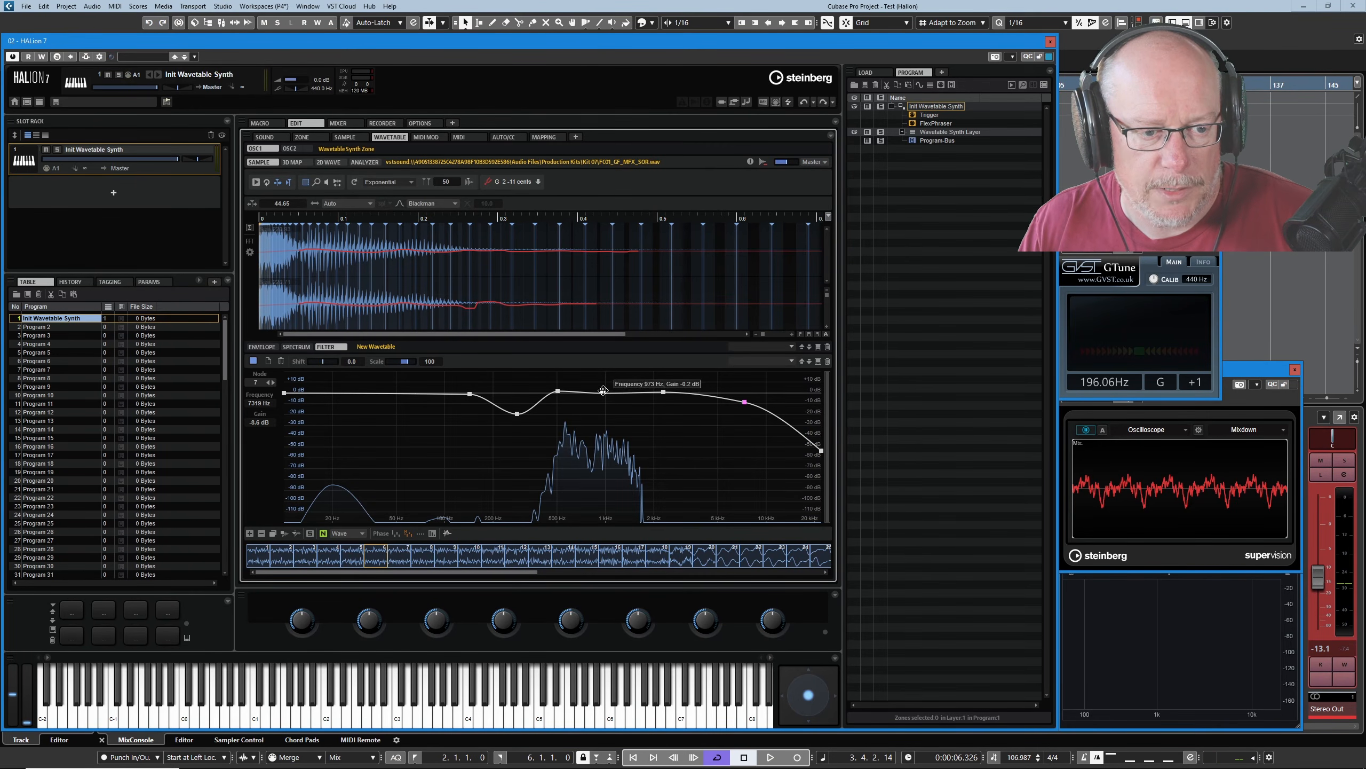
{"action": "left_click_drag", "start_coordinate": [558, 391], "coordinate": [641, 385]}
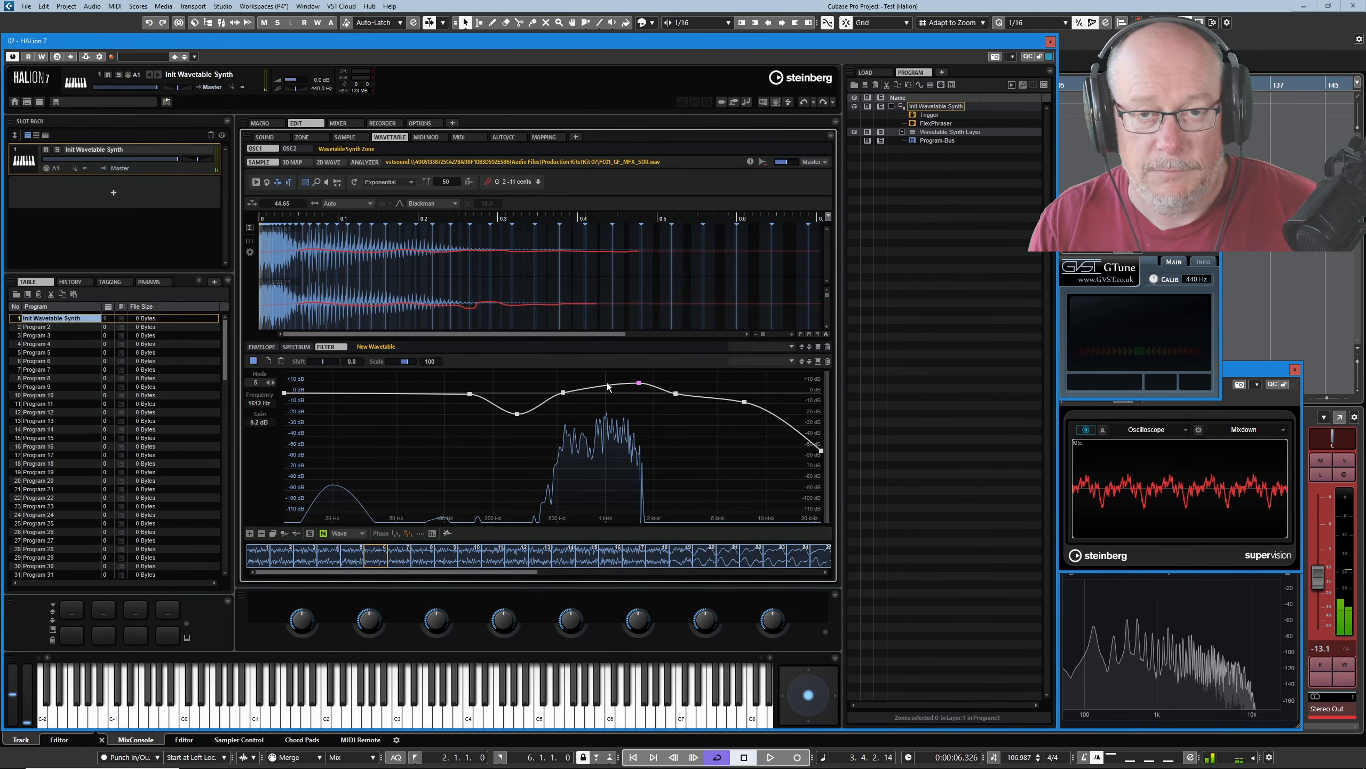
{"action": "left_click", "coordinate": [430, 555]}
{"action": "left_click", "coordinate": [471, 556]}
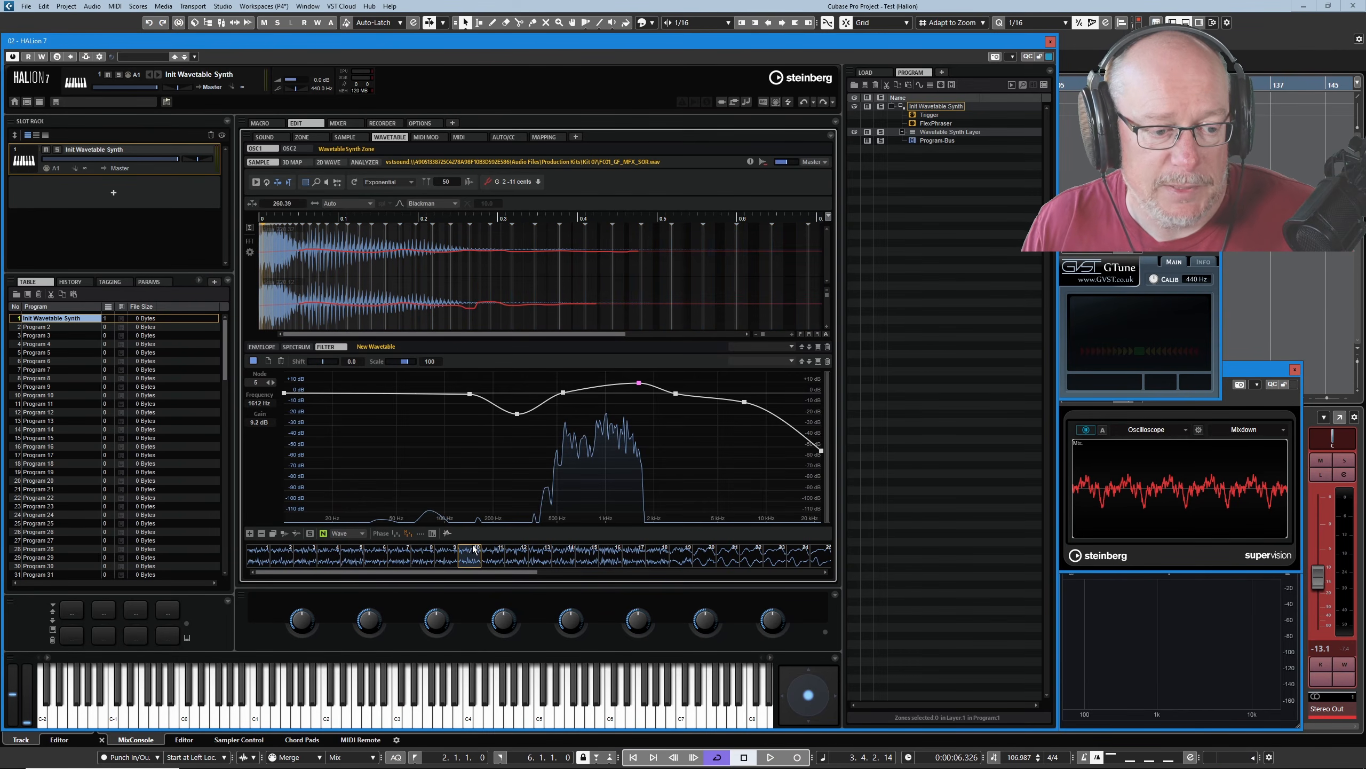
{"action": "left_click", "coordinate": [520, 561]}
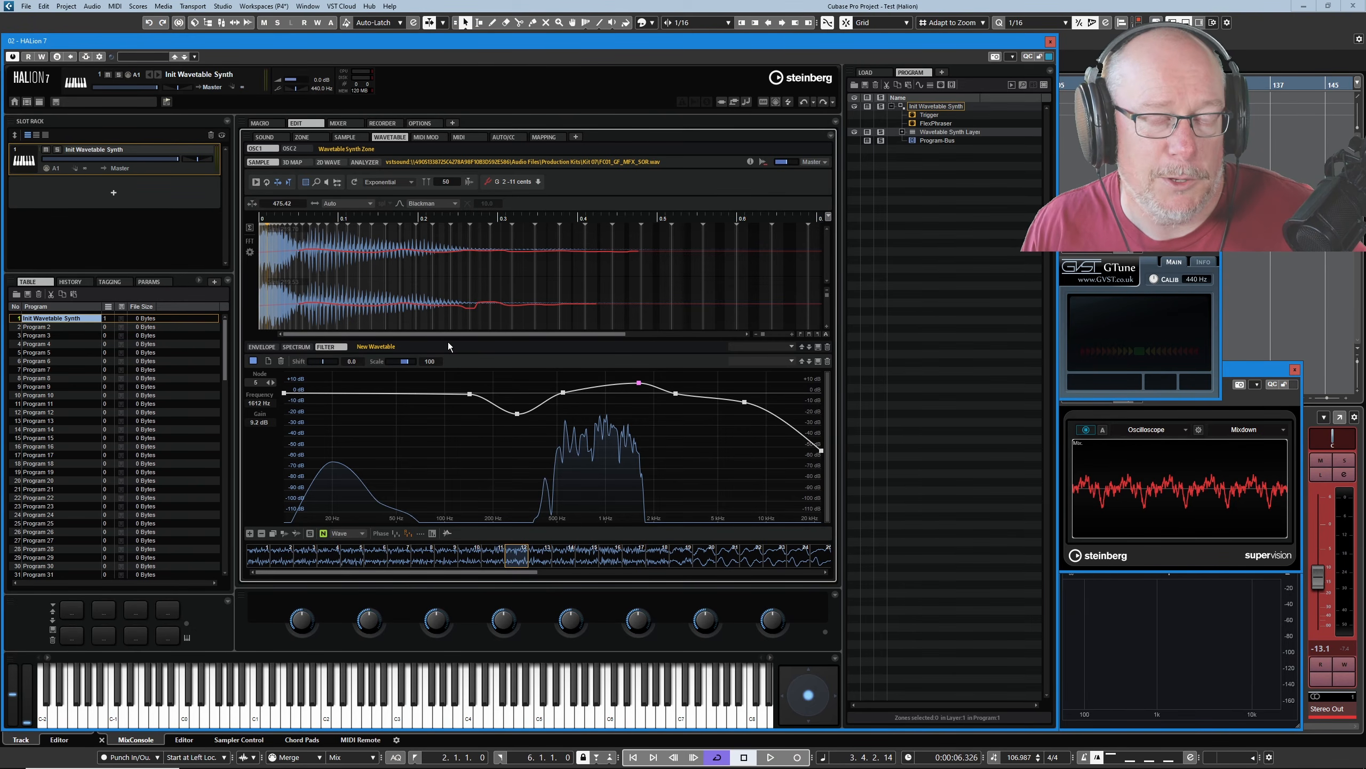
Set the amp envelope's release node to about 831 ms and return to the wavetable editor
{"action": "left_click", "coordinate": [302, 136]}
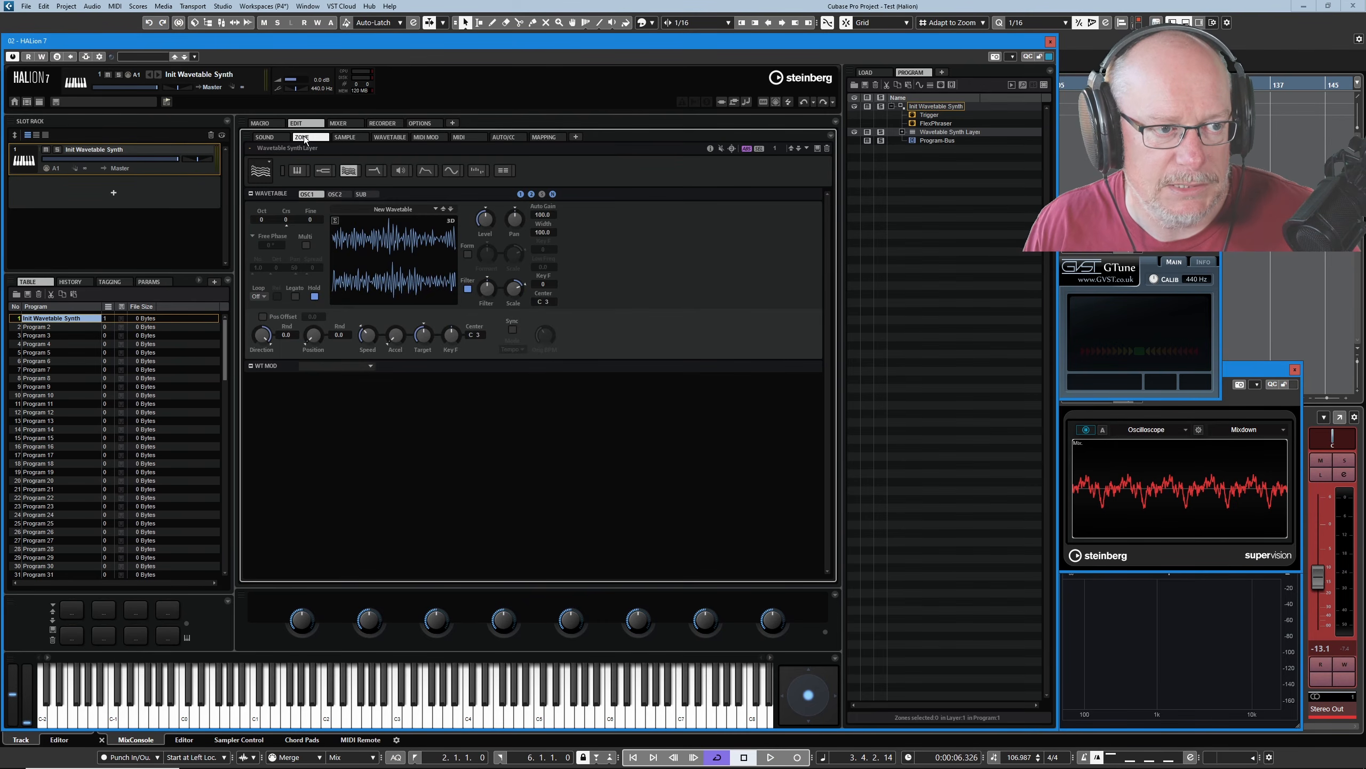
{"action": "left_click", "coordinate": [426, 172]}
{"action": "left_click_drag", "start_coordinate": [432, 283], "coordinate": [736, 323]}
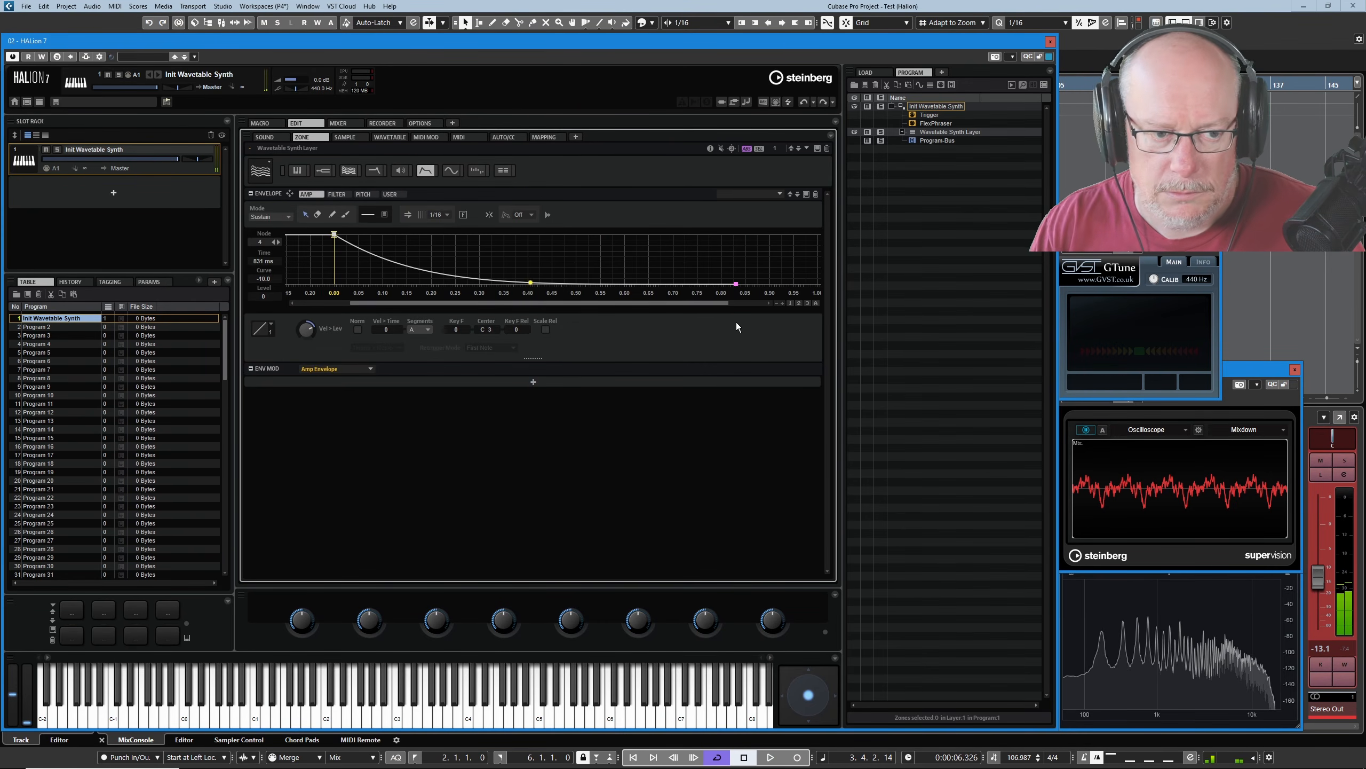
{"action": "left_click", "coordinate": [389, 137]}
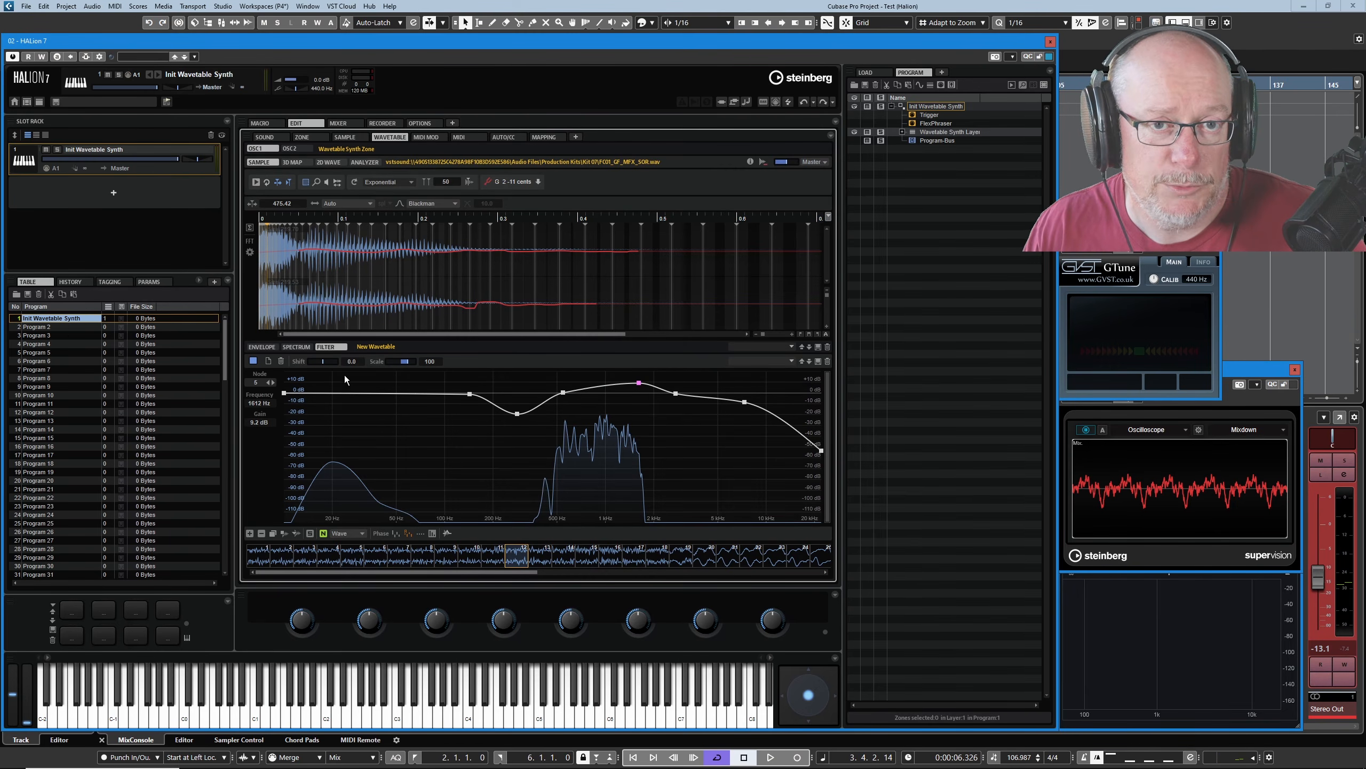
Turn on formant processing for oscillator 1 and try different formant shift and scale amounts
{"action": "left_click", "coordinate": [302, 135]}
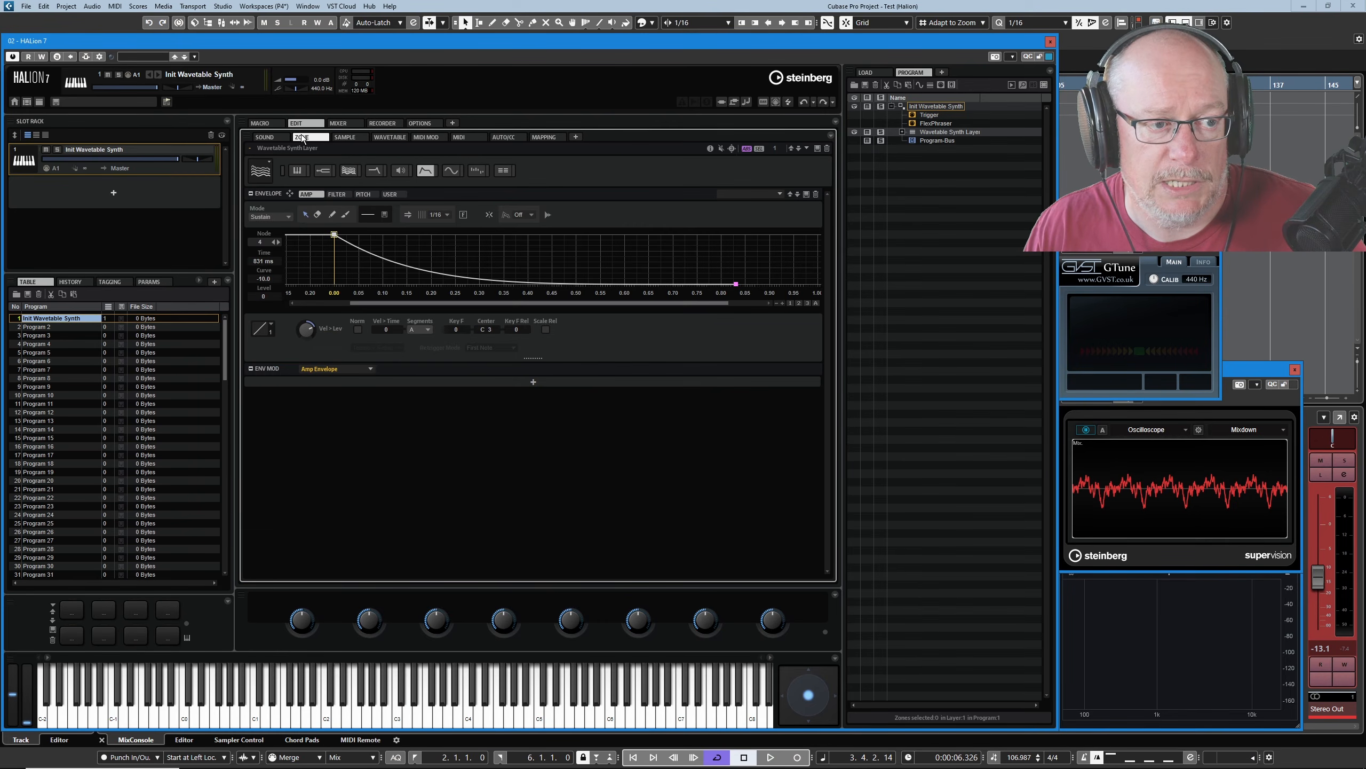
{"action": "left_click", "coordinate": [348, 170]}
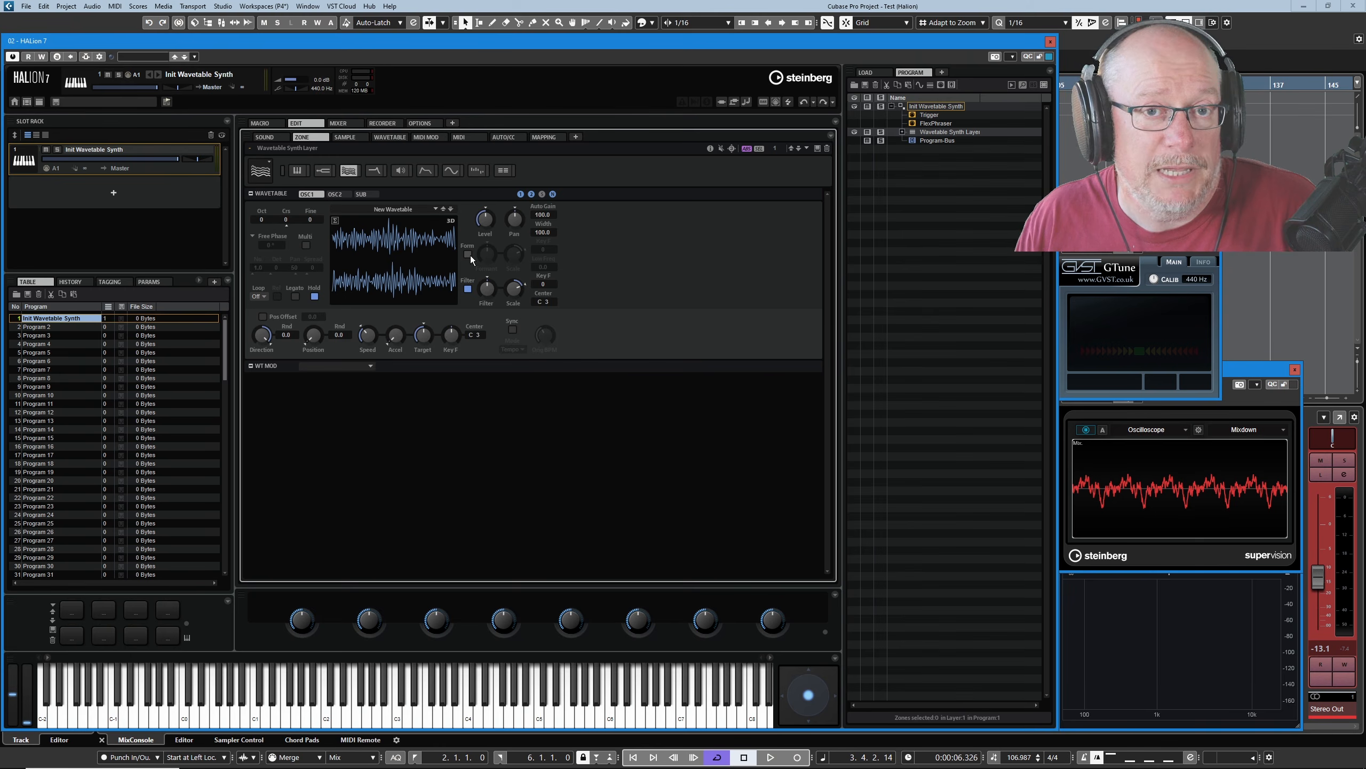
{"action": "left_click", "coordinate": [468, 255]}
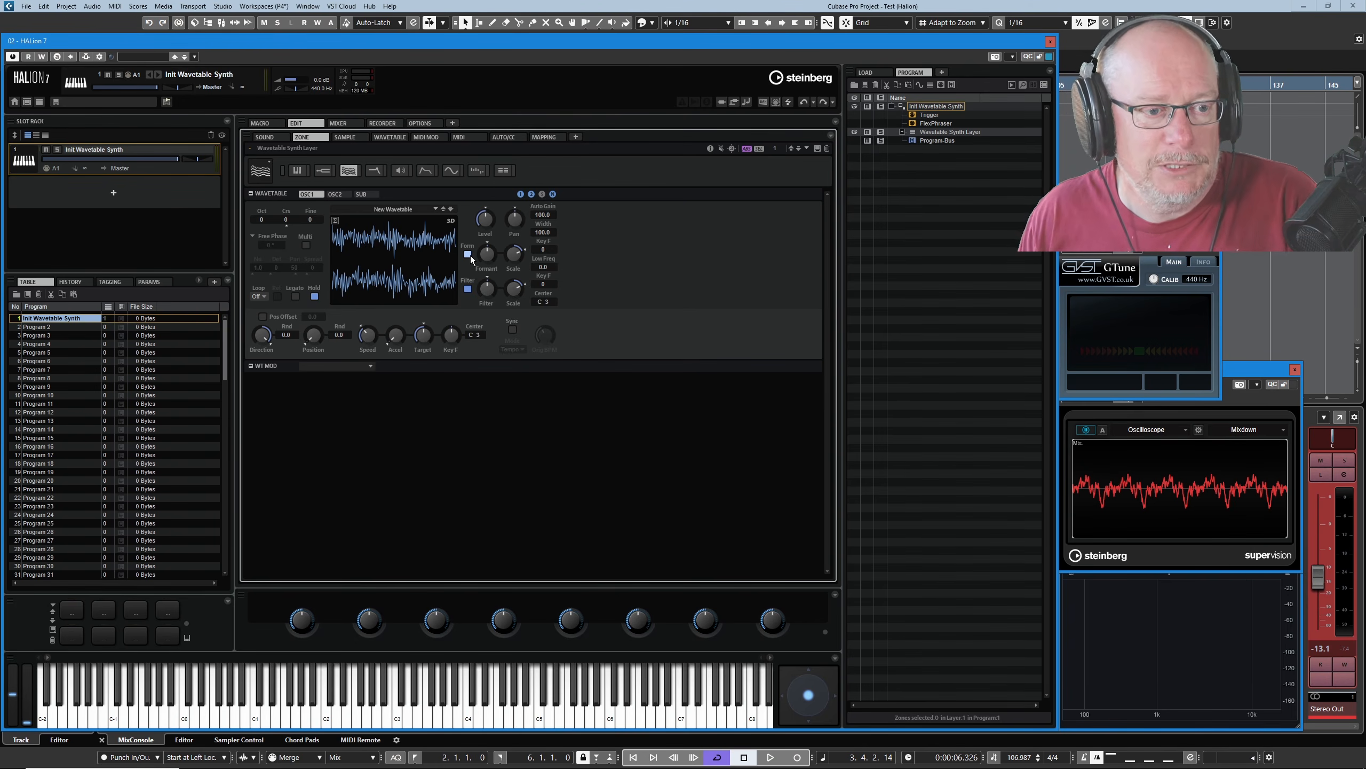
{"action": "mouse_move", "coordinate": [491, 256]}
{"action": "left_mouse_down"}
{"action": "mouse_move", "coordinate": [500, 231]}
{"action": "mouse_move", "coordinate": [488, 228]}
{"action": "mouse_move", "coordinate": [490, 275]}
{"action": "mouse_move", "coordinate": [492, 259]}
{"action": "left_mouse_up"}
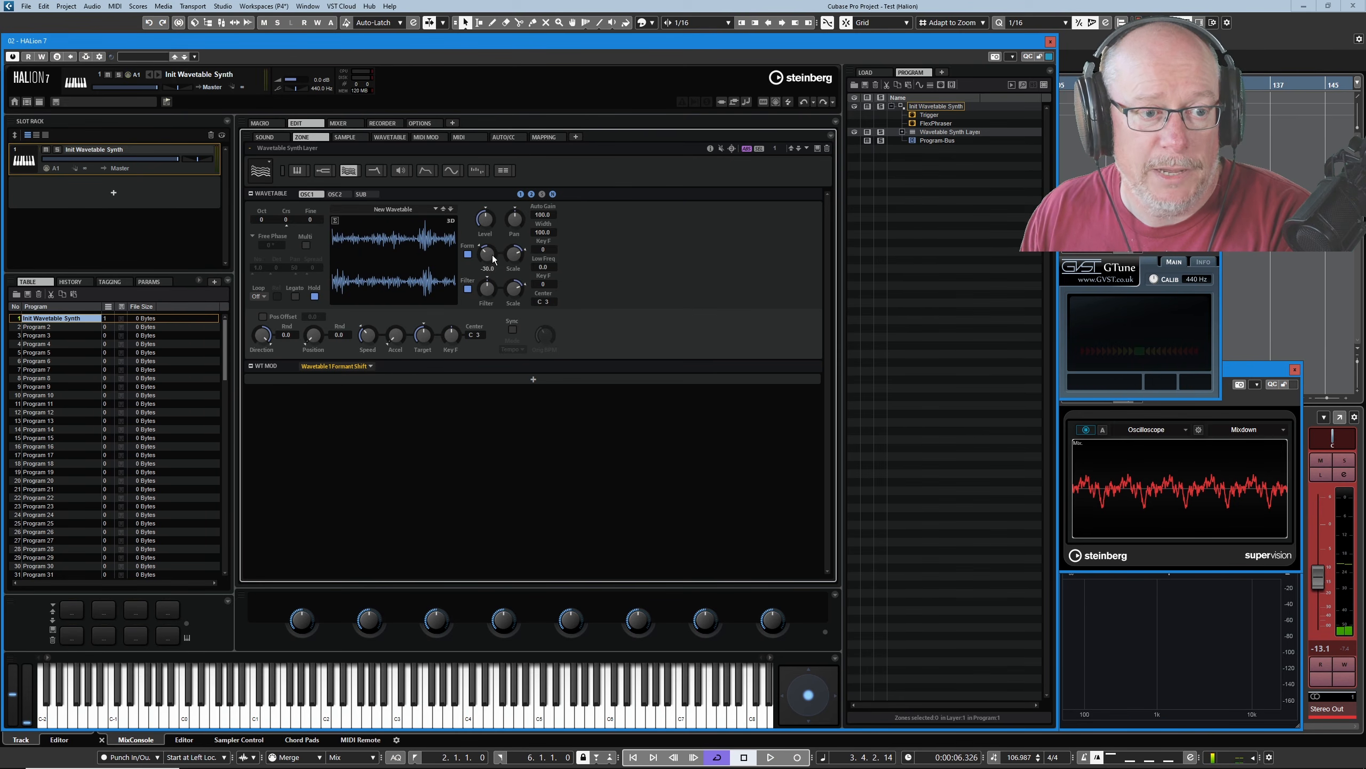
{"action": "left_click_drag", "start_coordinate": [490, 254], "coordinate": [517, 244]}
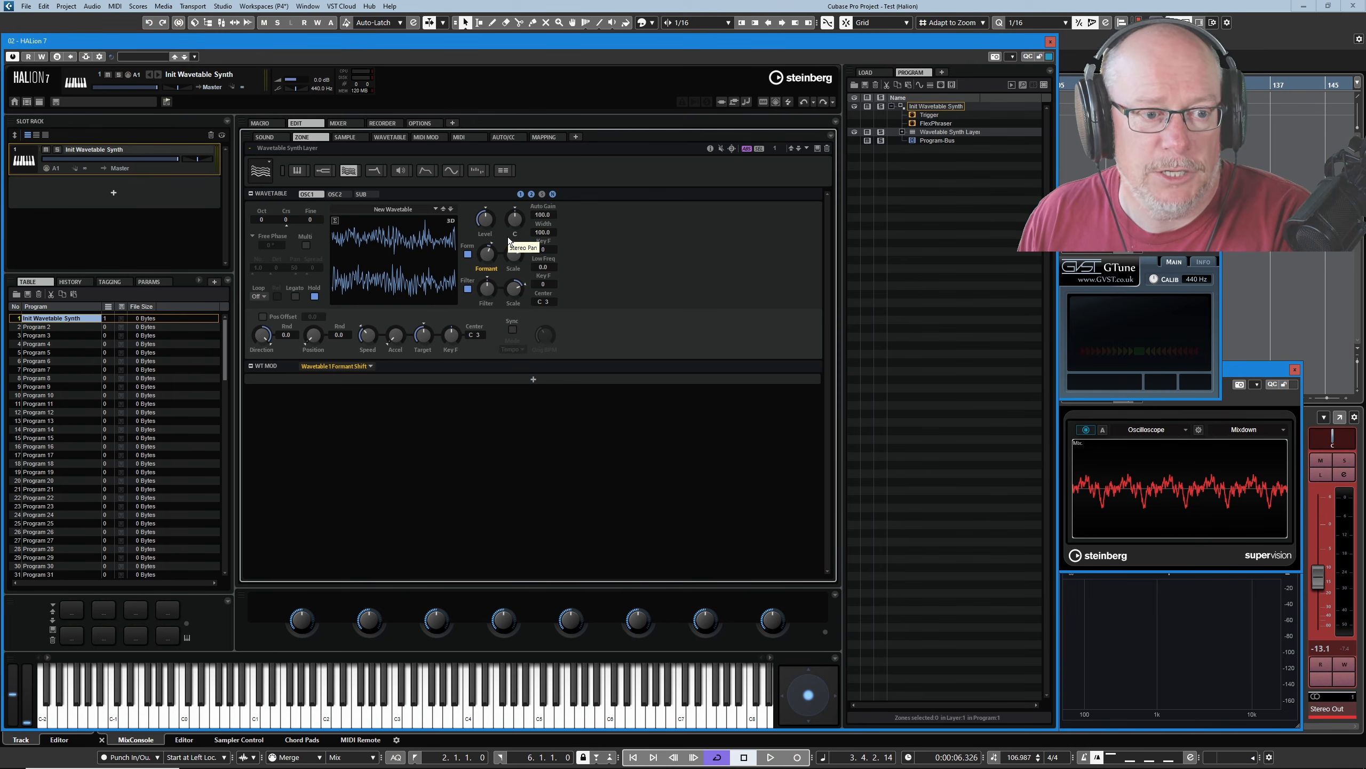
{"action": "mouse_move", "coordinate": [514, 254]}
{"action": "left_mouse_down"}
{"action": "mouse_move", "coordinate": [493, 256]}
{"action": "mouse_move", "coordinate": [521, 253]}
{"action": "mouse_move", "coordinate": [523, 352]}
{"action": "mouse_move", "coordinate": [512, 253]}
{"action": "left_mouse_up"}
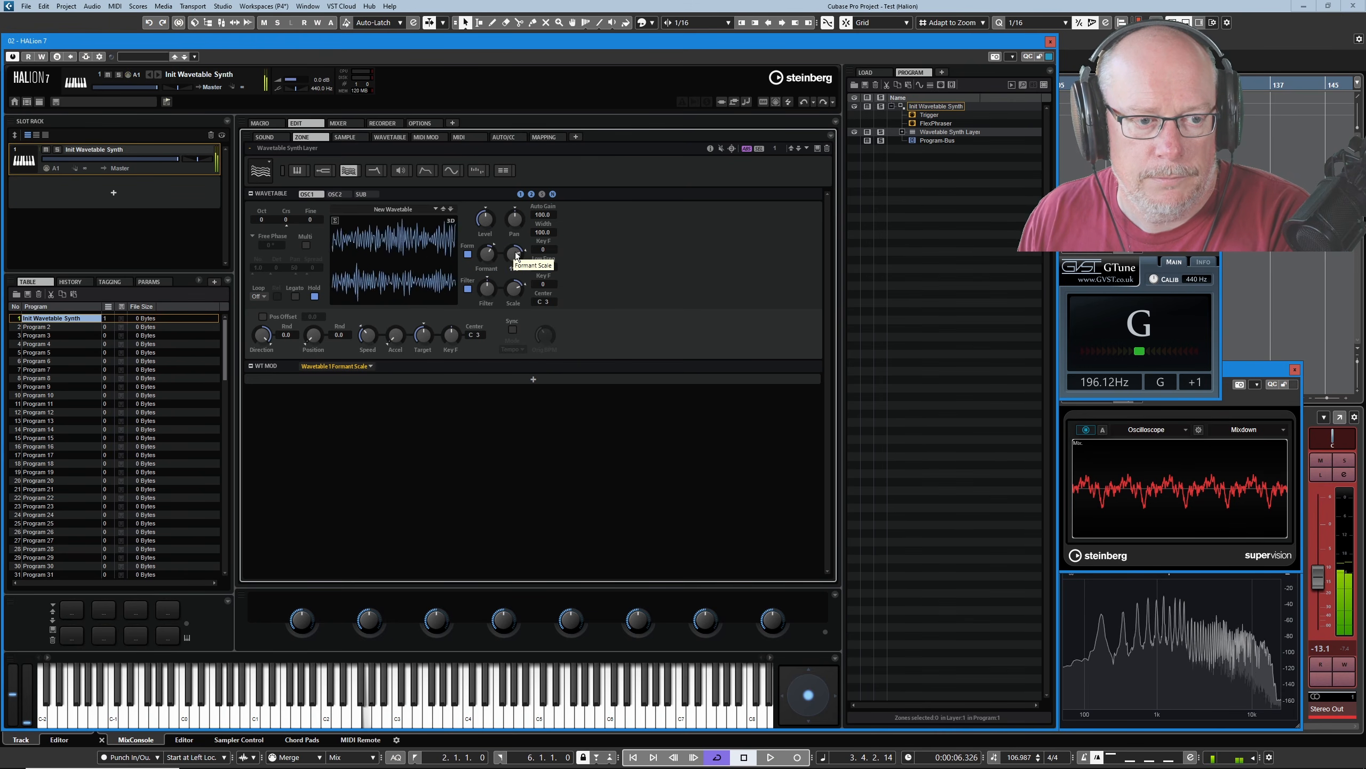
Try a formant key follow of 22 and switch oscillator 1's formant processing back off
{"action": "left_click", "coordinate": [546, 249]}
{"action": "left_click_drag", "start_coordinate": [544, 250], "coordinate": [561, 216]}
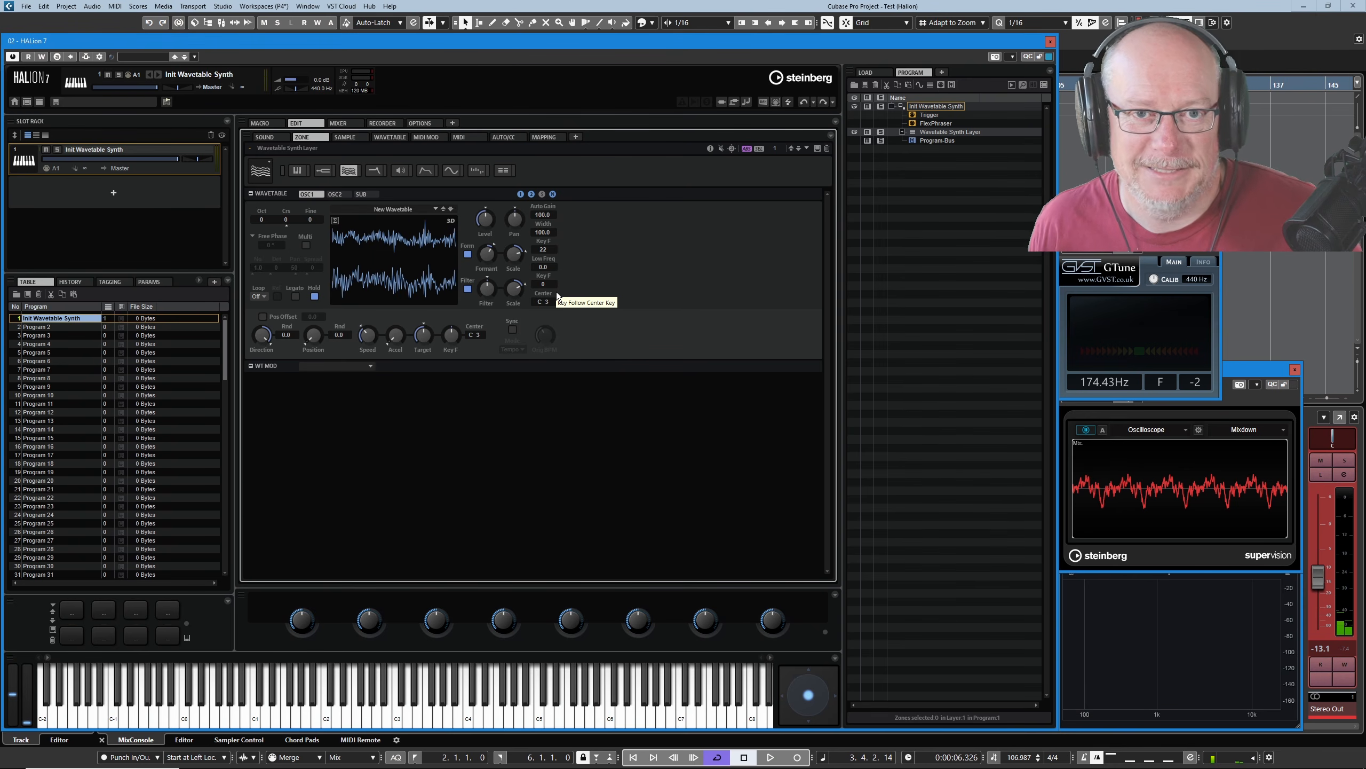
{"action": "left_click", "coordinate": [468, 254]}
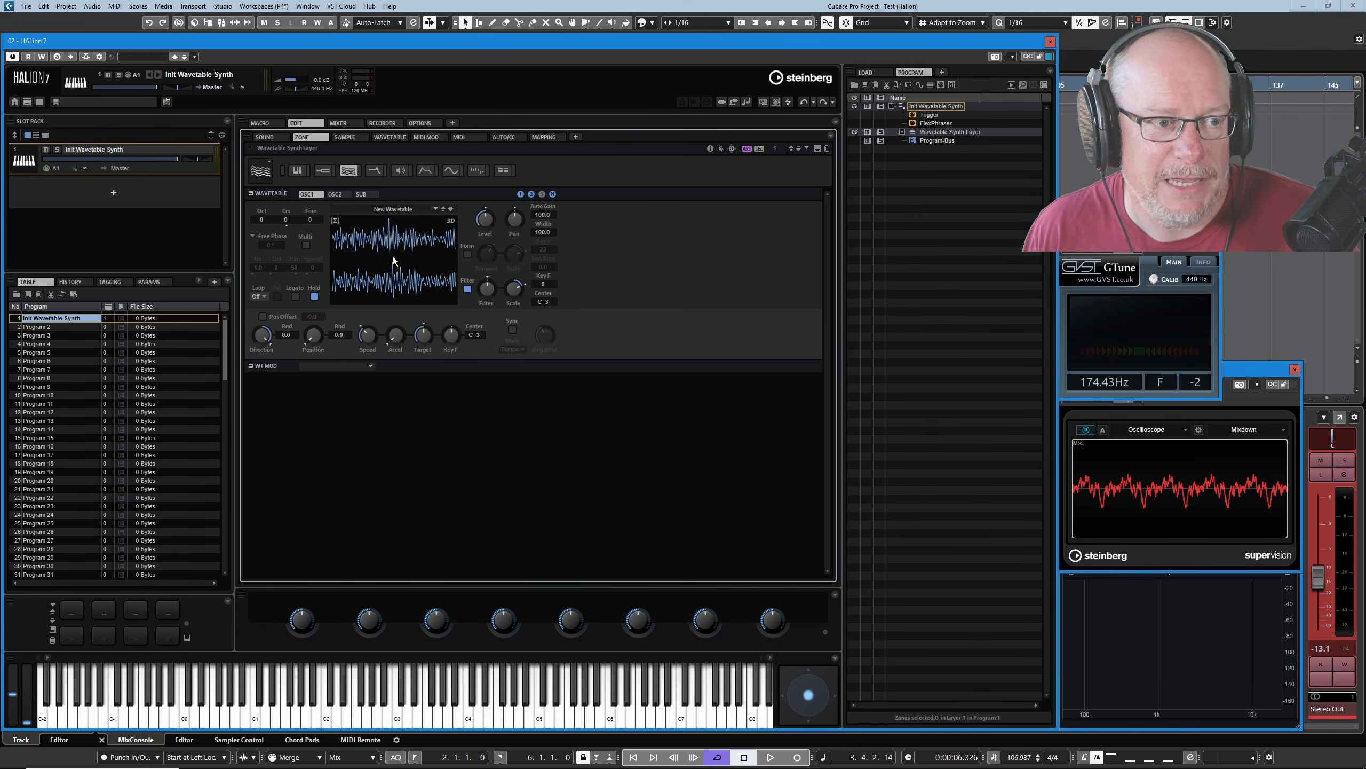
Enable multi-oscillator mode for oscillator 1 with 5 voices, a detune of 5 and a spread of 4
{"action": "left_click", "coordinate": [306, 246]}
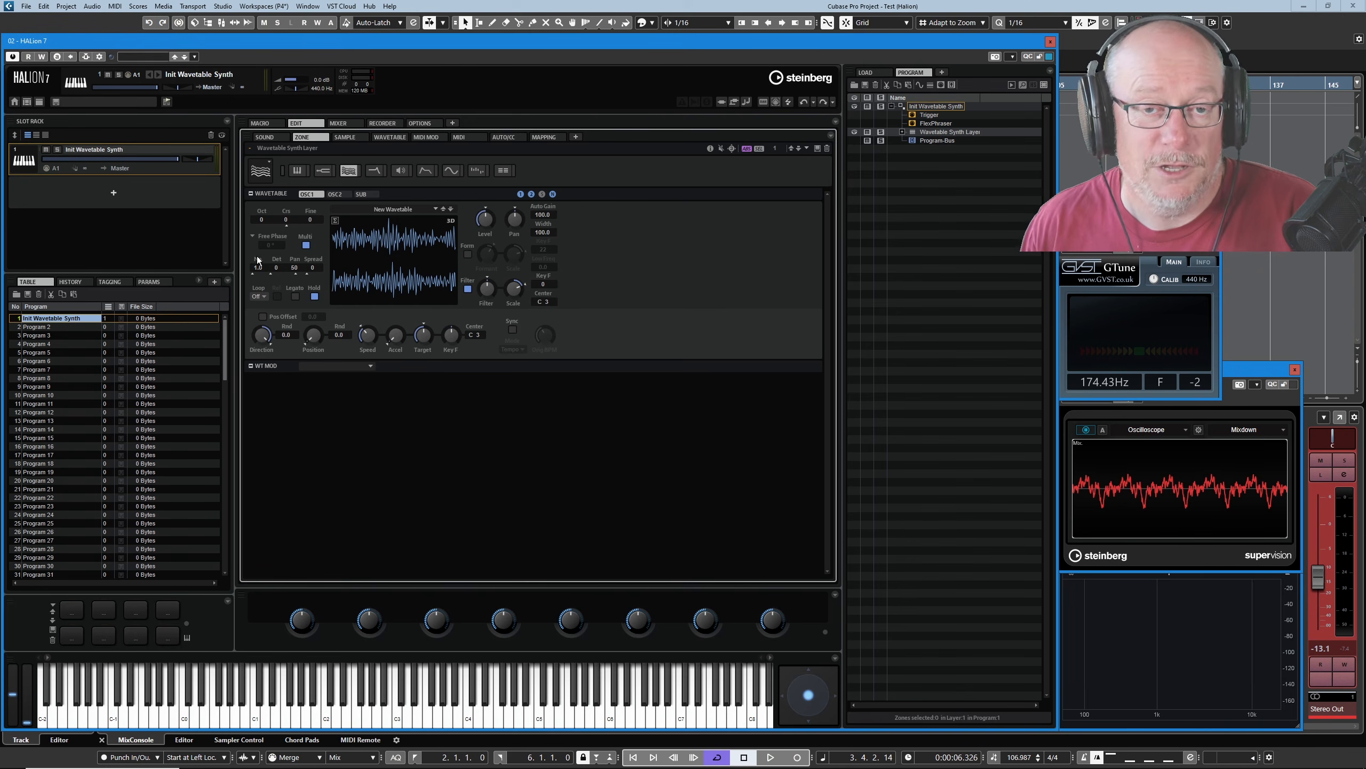
{"action": "mouse_move", "coordinate": [262, 267]}
{"action": "left_mouse_down"}
{"action": "mouse_move", "coordinate": [278, 202]}
{"action": "mouse_move", "coordinate": [282, 265]}
{"action": "mouse_move", "coordinate": [296, 262]}
{"action": "mouse_move", "coordinate": [278, 269]}
{"action": "left_mouse_up"}
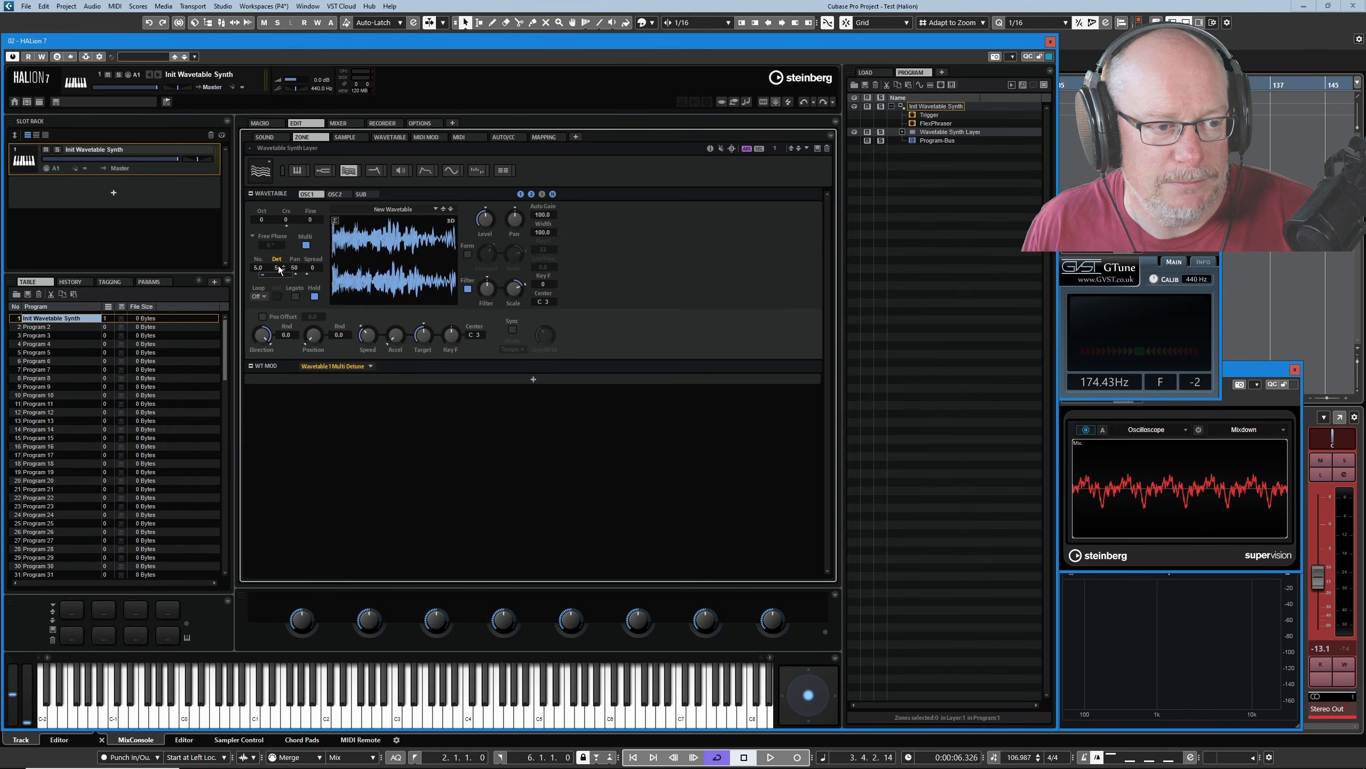
{"action": "left_click", "coordinate": [314, 268]}
{"action": "left_click_drag", "start_coordinate": [314, 268], "coordinate": [321, 258]}
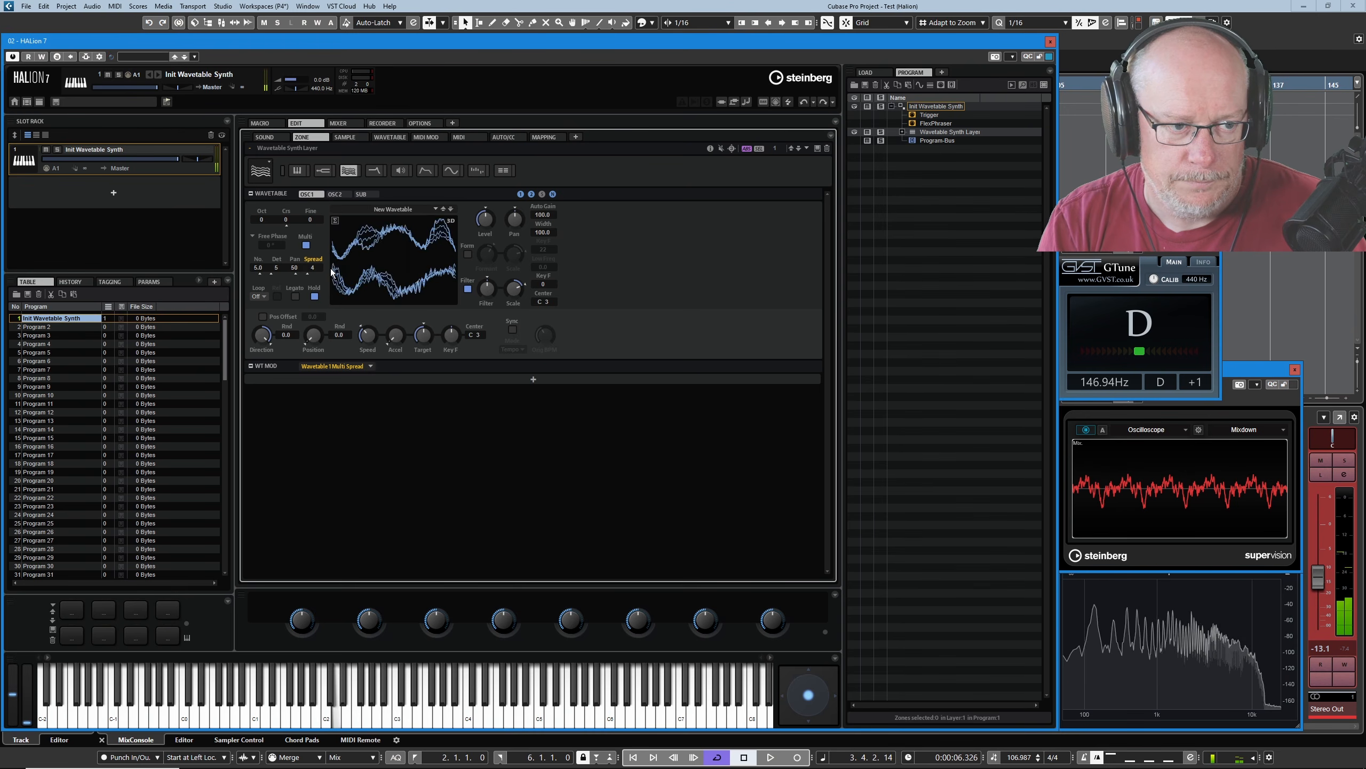
Play the source sample in the wavetable editor to compare it with the synthesized sound
{"action": "left_click", "coordinate": [388, 137]}
{"action": "left_click", "coordinate": [257, 182]}
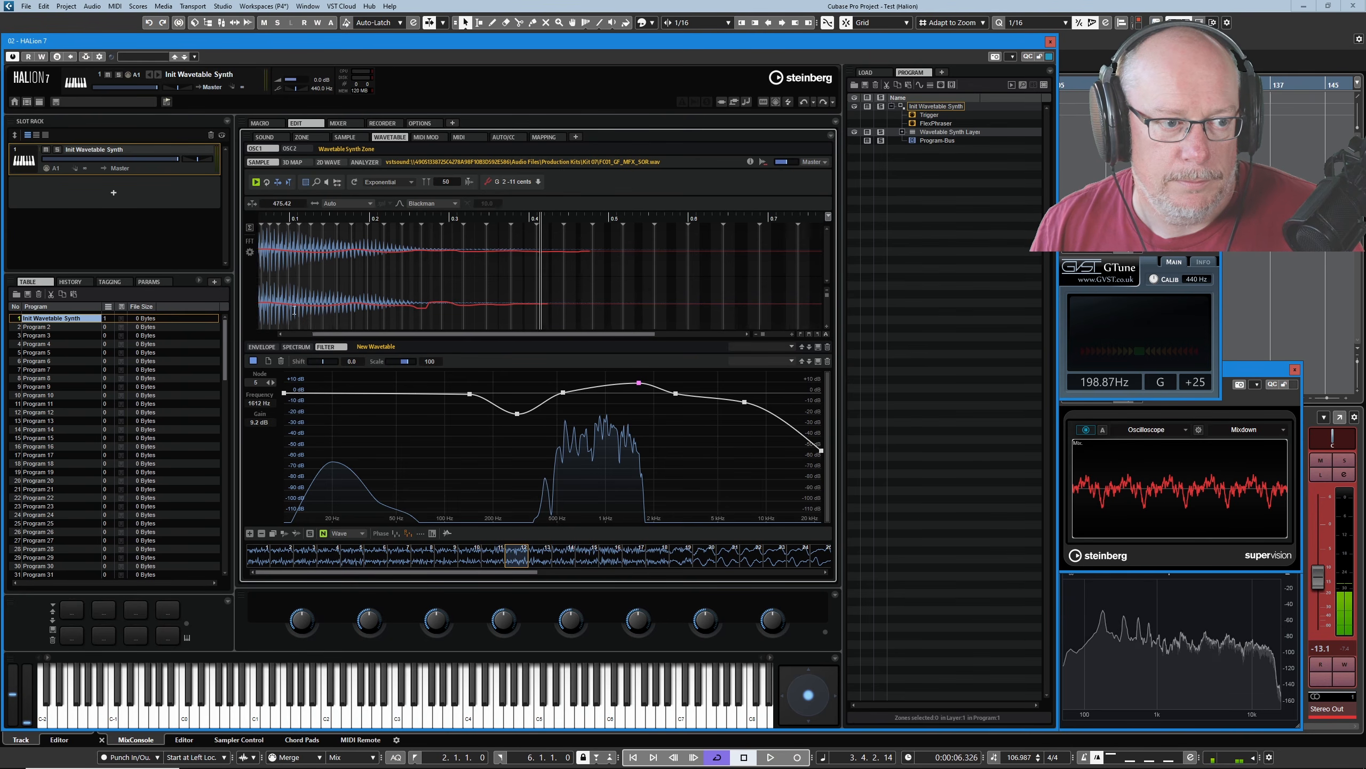